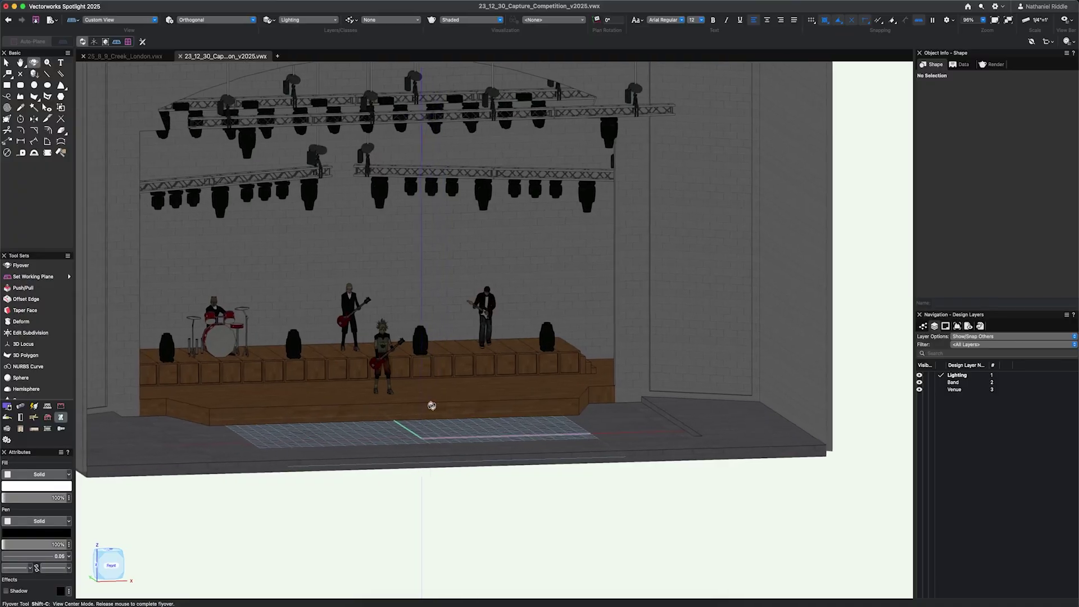
left_click_drag(431, 406, 414, 407)
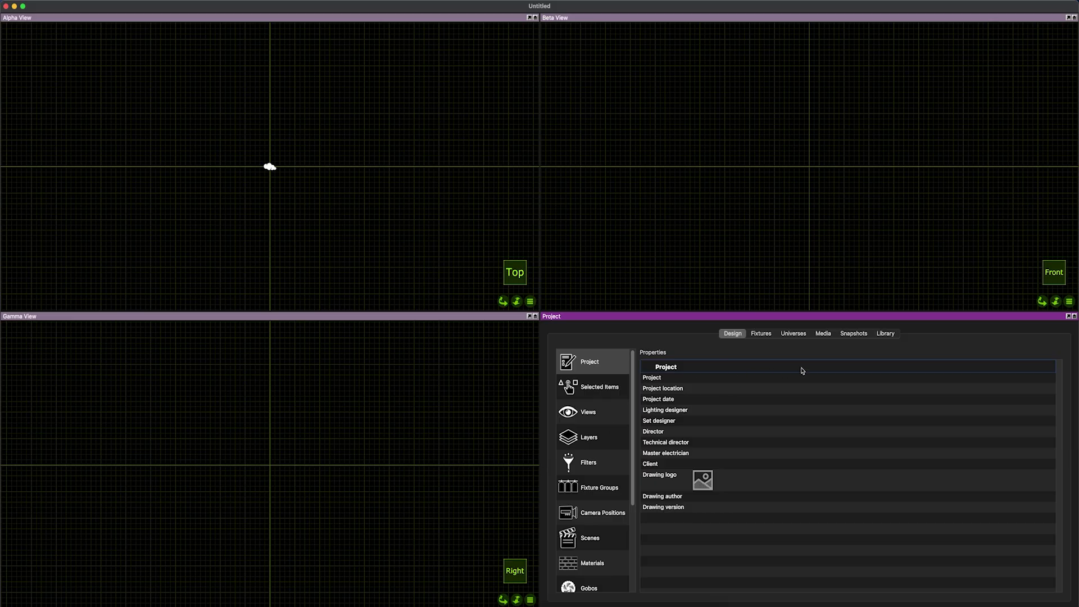
- Place a Proscenium from the library's Stages objects in the Alpha view
left_click(884, 334)
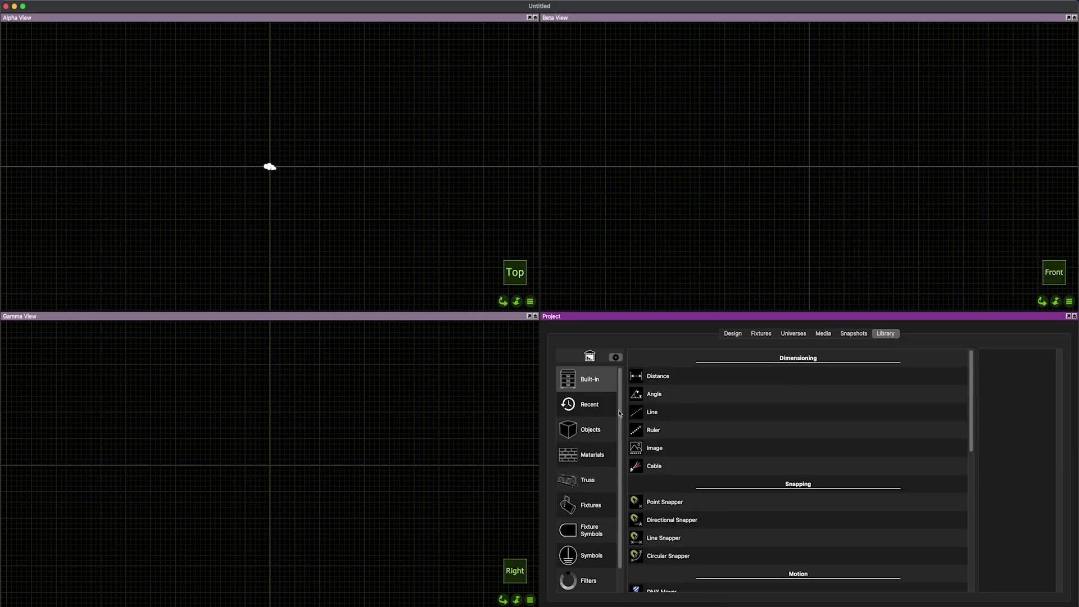
scroll(590, 482, "down", 1)
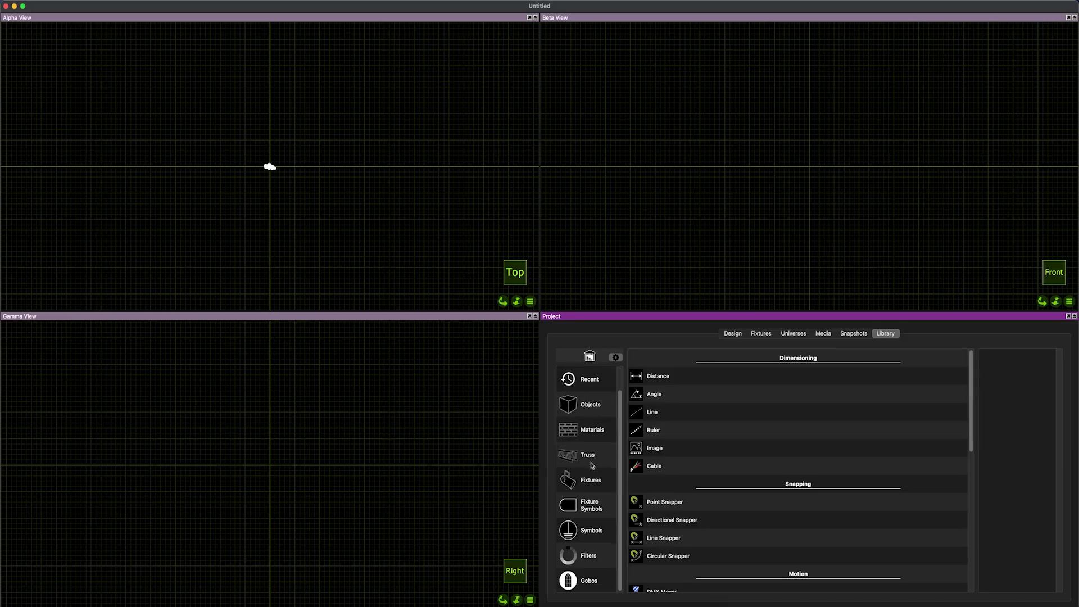
left_click(607, 412)
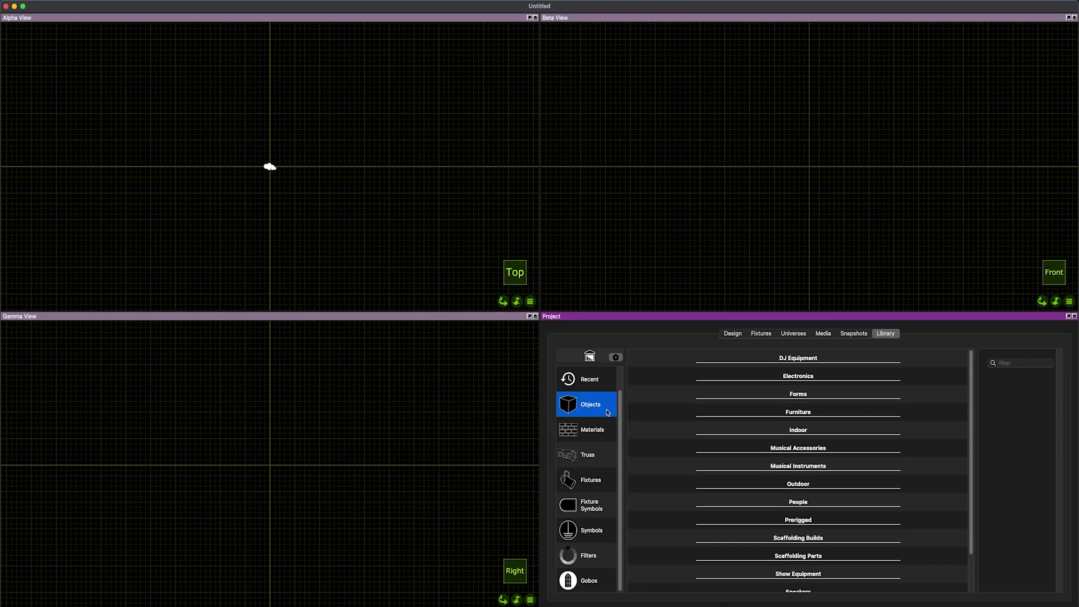
scroll(821, 438, "down", 3)
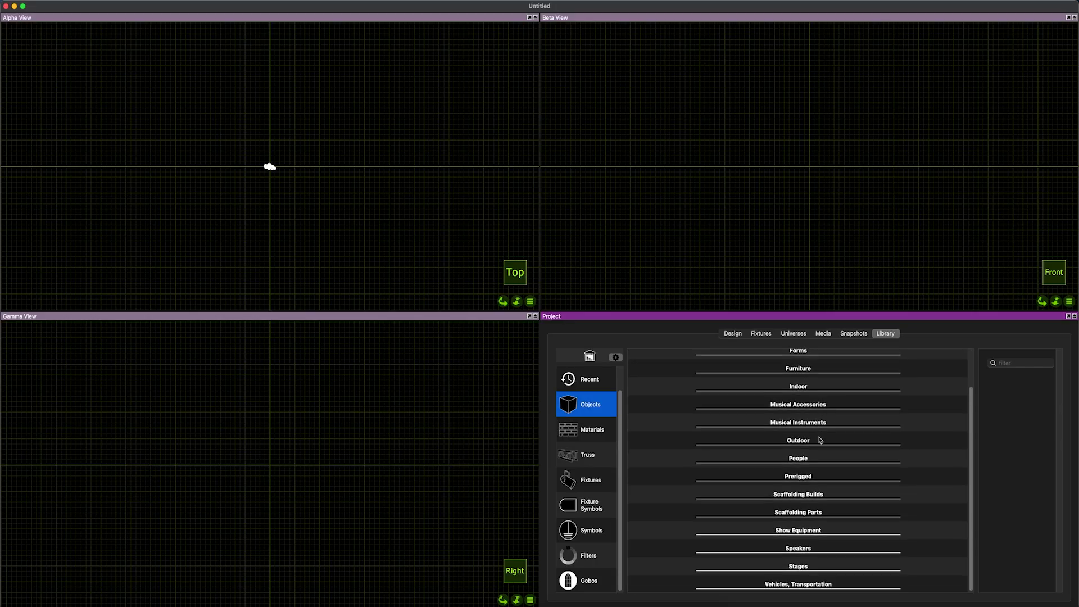
left_click(798, 561)
scroll(818, 444, "up", 3)
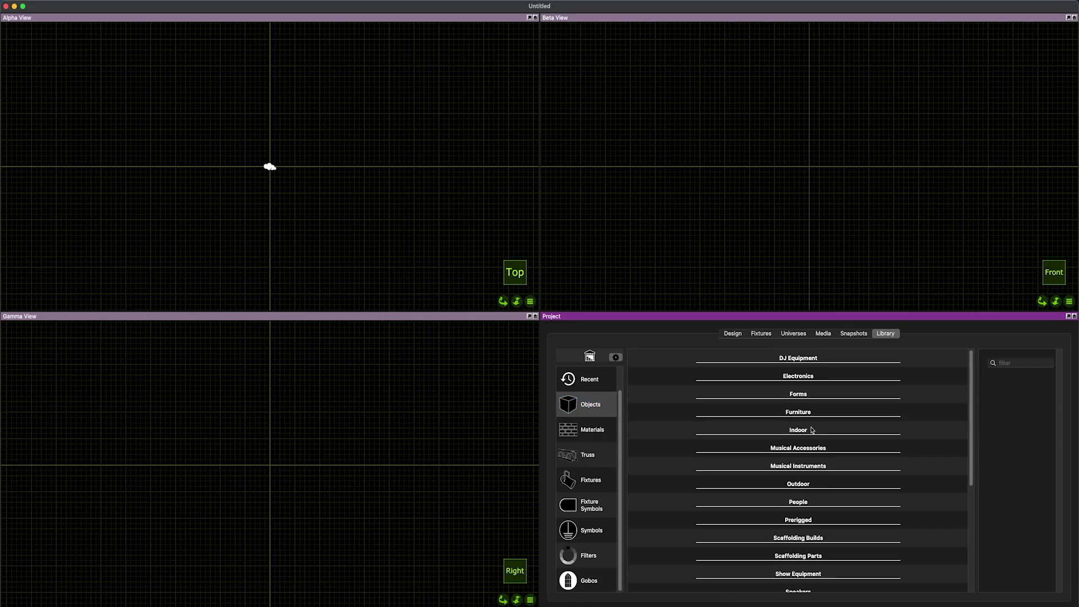
scroll(813, 430, "down", 10)
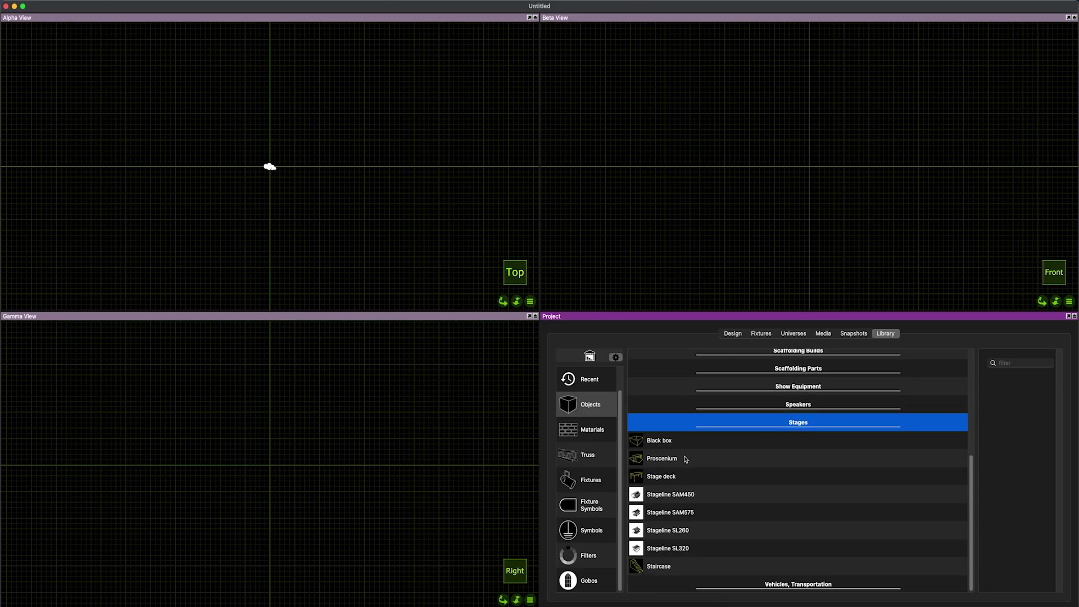
left_click_drag(709, 462, 276, 247)
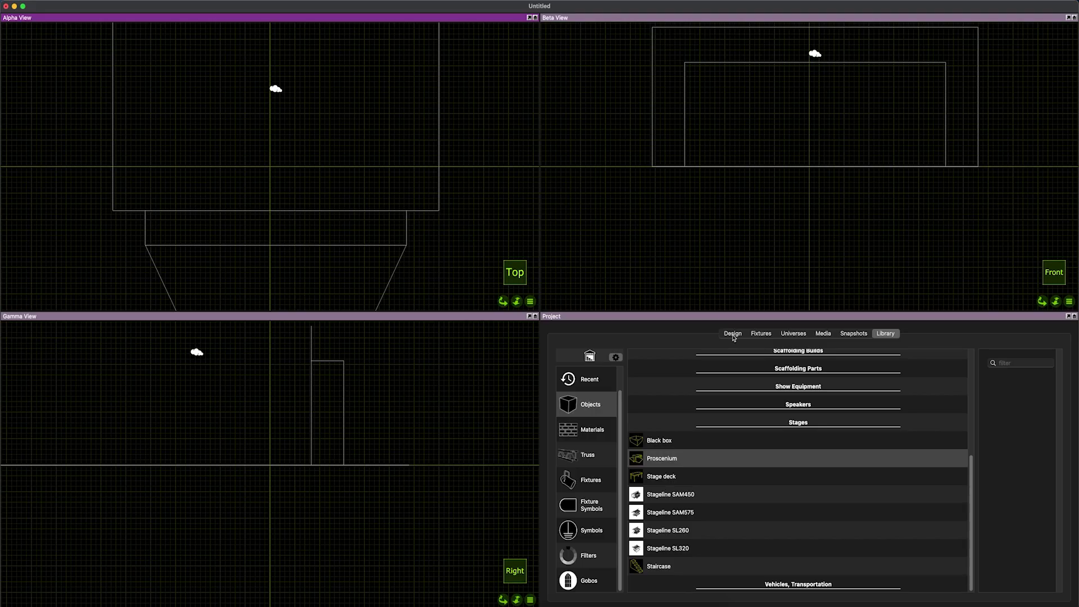
- Add two new layers to the project's layer list
left_click(733, 335)
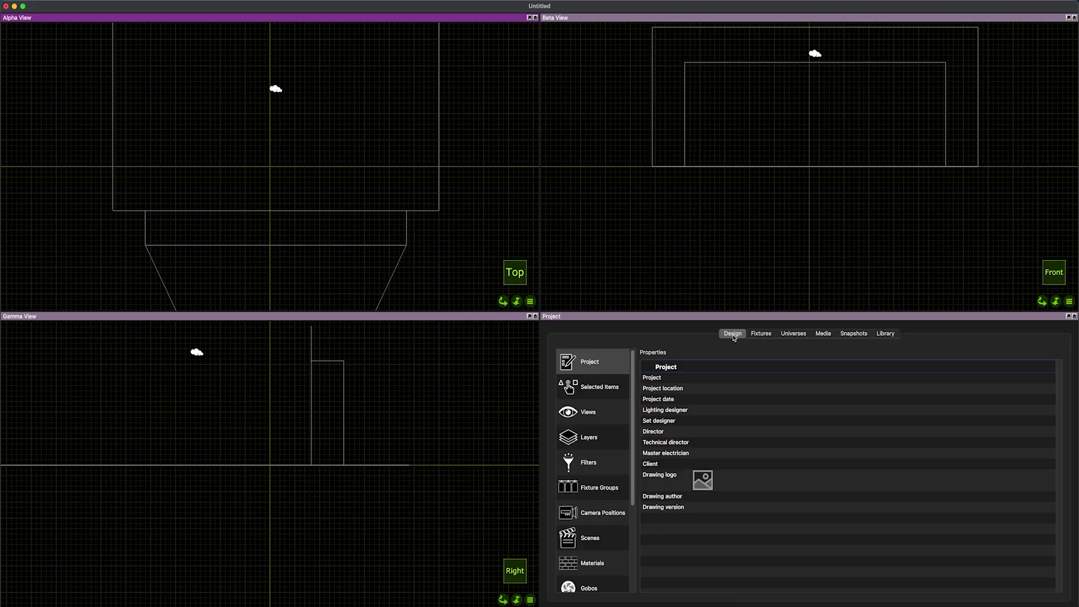
left_click(604, 430)
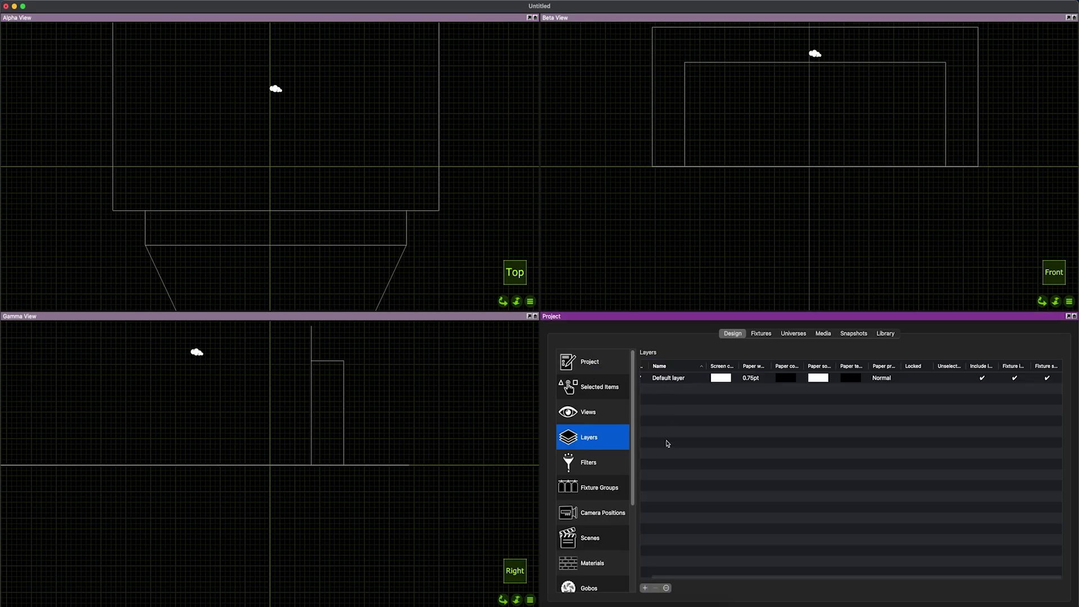
left_click(645, 588)
left_click(644, 588)
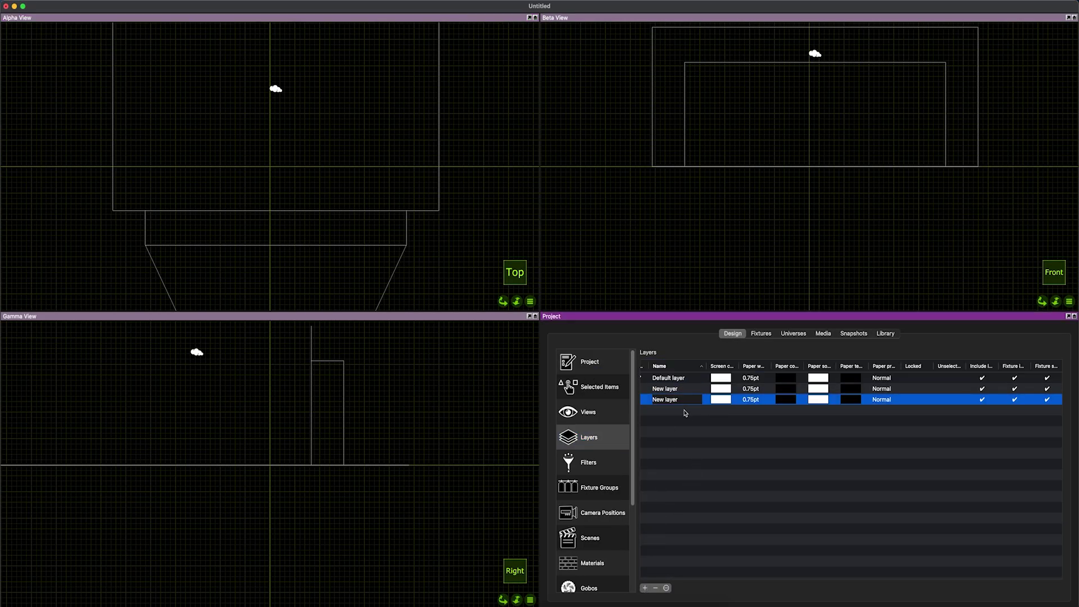
- Rename the two new layers as Stage and Lights
left_click(677, 389)
left_click(679, 391)
type("Stage")
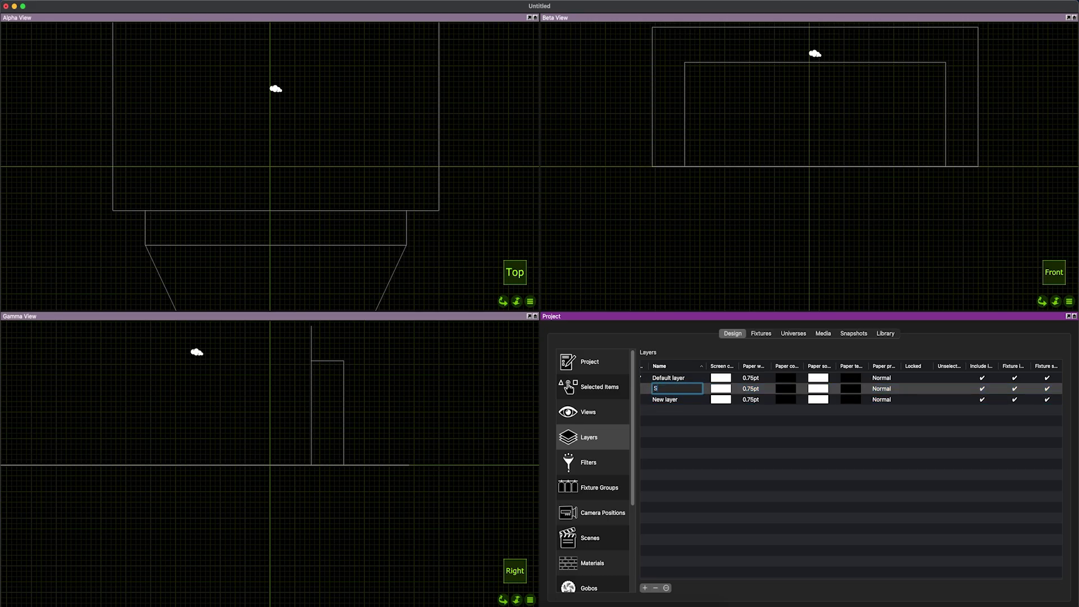
key("Return")
double_click(678, 390)
type("Lights")
key("Return")
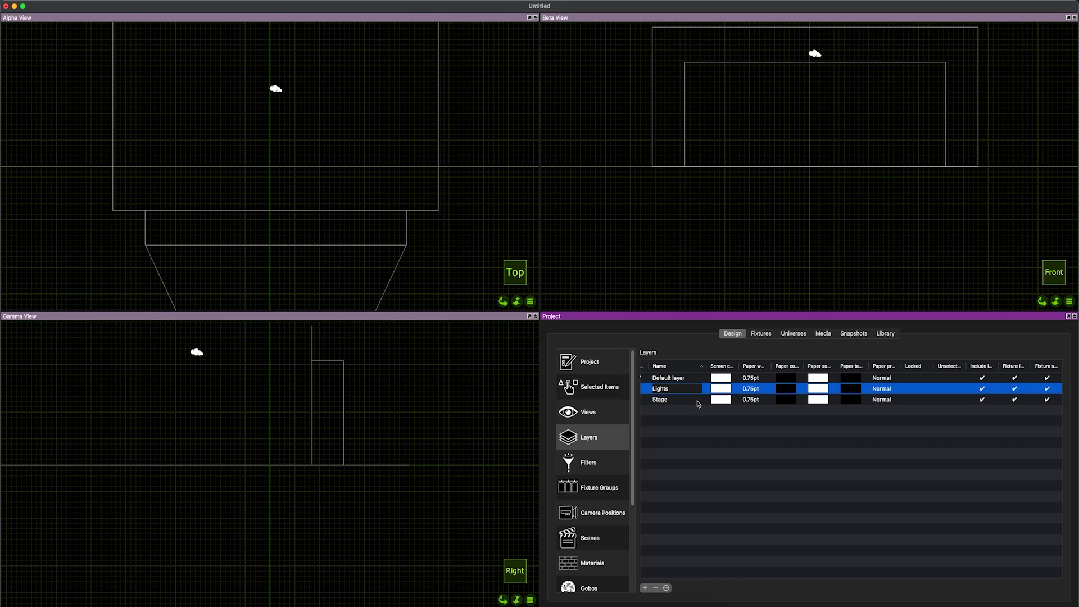
- Set the screen colour of the Stage layer to orange and of the Lights layer to blue
double_click(721, 400)
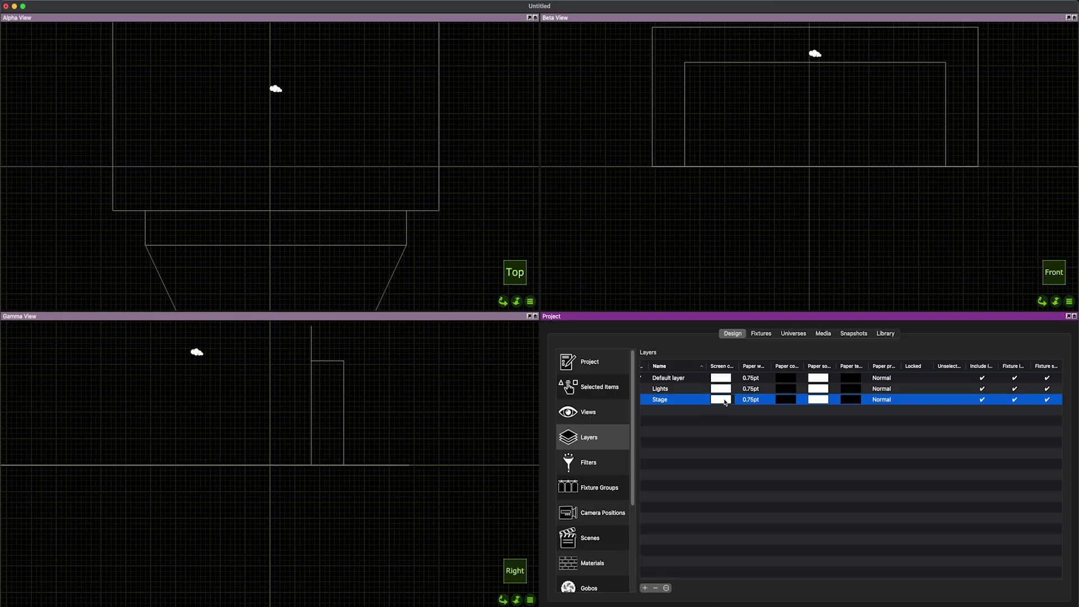
left_click(676, 424)
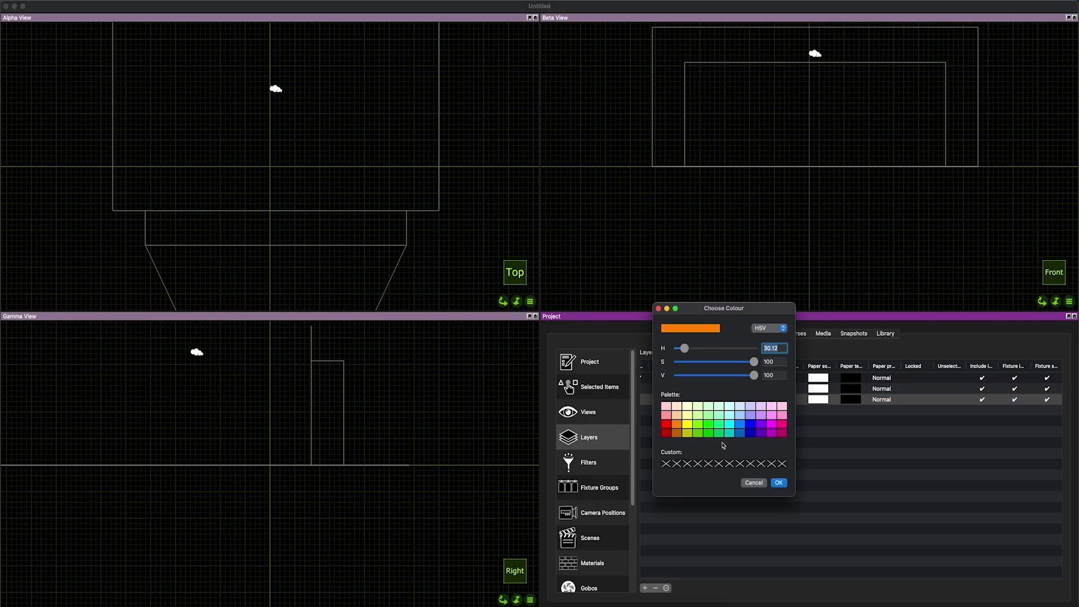
left_click(778, 483)
double_click(728, 389)
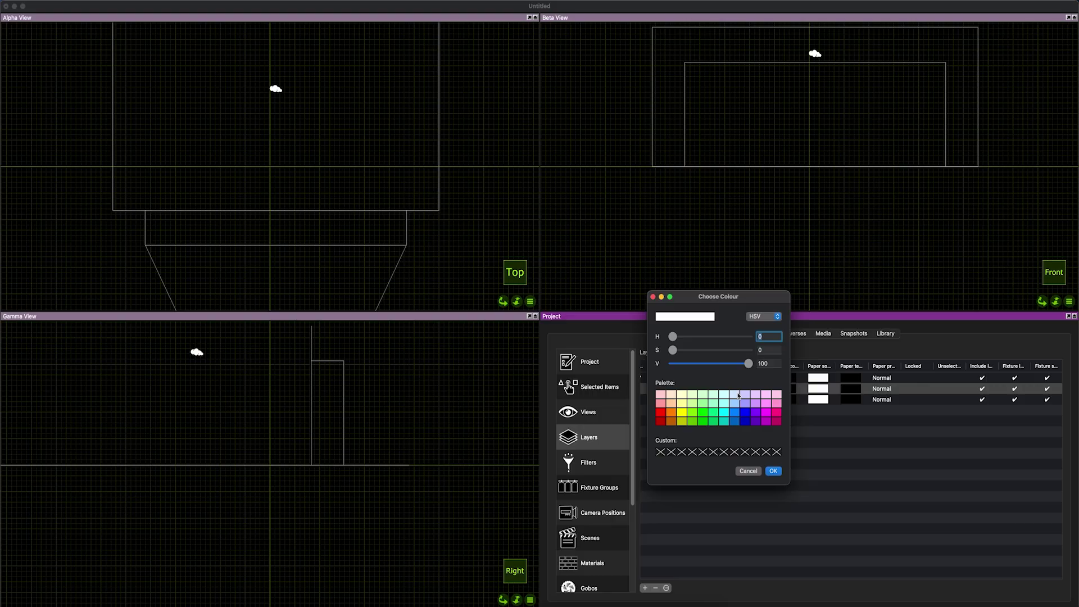
left_click(745, 419)
left_click(773, 471)
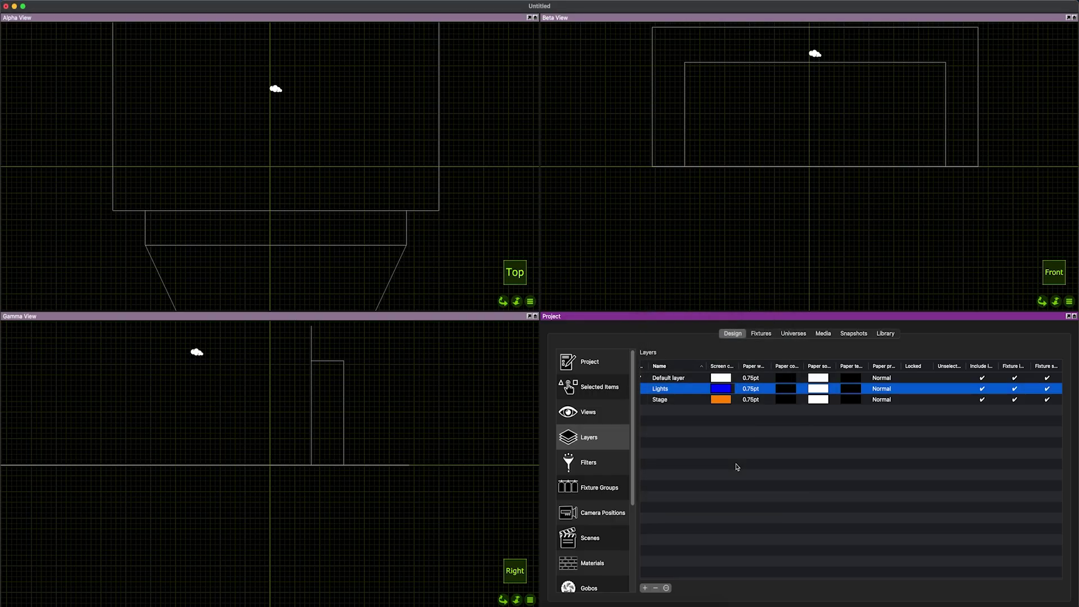
- Box-select the proscenium in the Alpha view and clear the selection again
left_click(475, 180)
left_click_drag(465, 238, 399, 272)
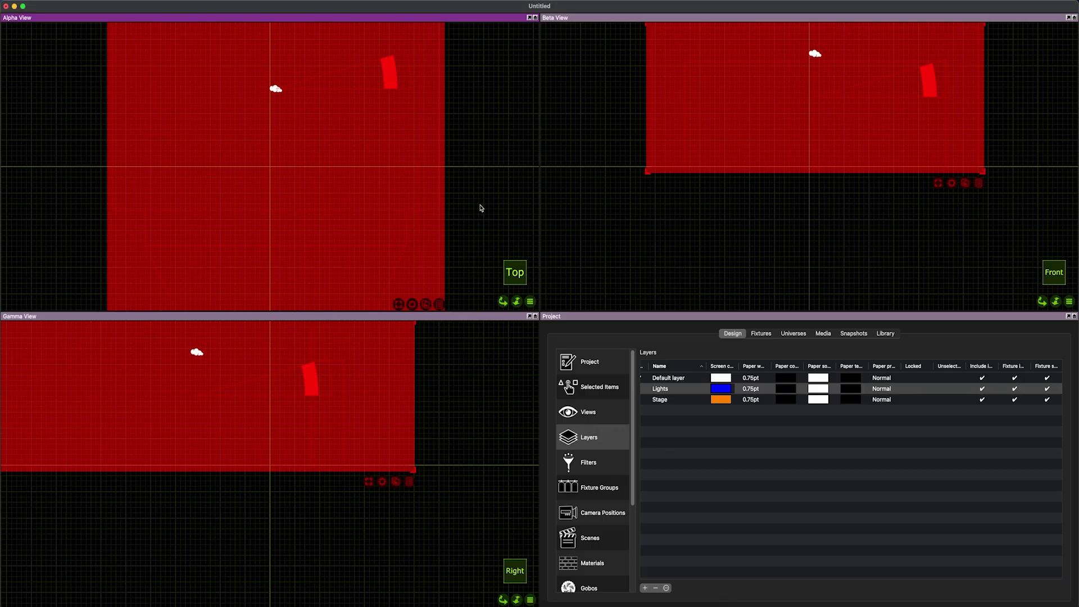
mouse_move(487, 201)
left_mouse_down()
mouse_move(420, 239)
mouse_move(426, 264)
mouse_move(440, 225)
mouse_move(443, 249)
mouse_move(542, 238)
mouse_move(504, 223)
left_mouse_up()
left_click_drag(348, 155, 471, 224)
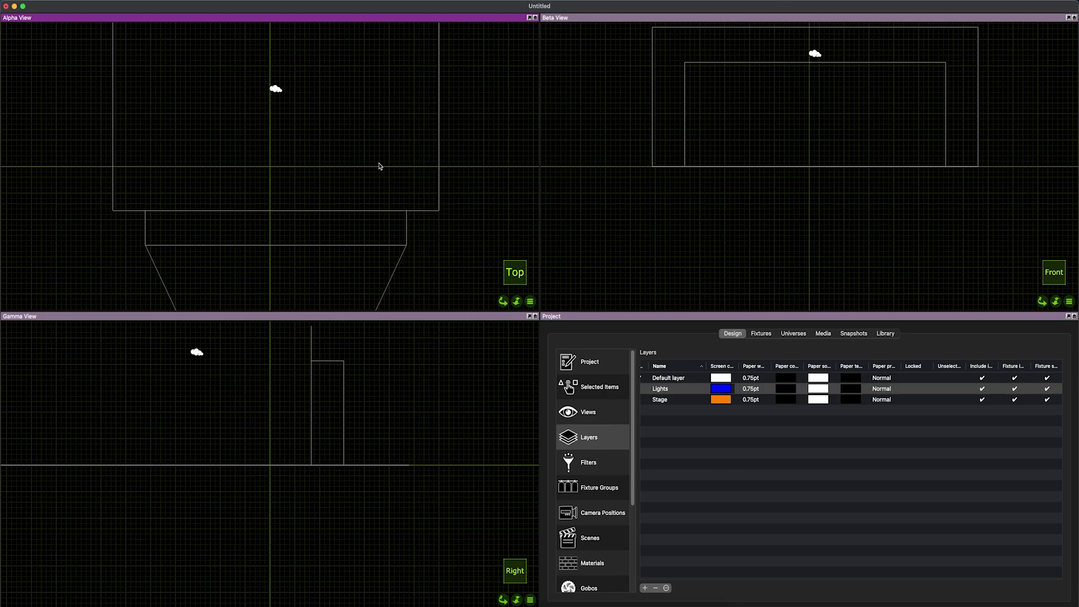
- Select the proscenium in the Alpha view and assign it to the Stage layer
left_click_drag(375, 178, 447, 224)
left_click_drag(310, 147, 430, 244)
mouse_move(409, 190)
left_mouse_down()
mouse_move(470, 241)
mouse_move(421, 195)
left_mouse_up()
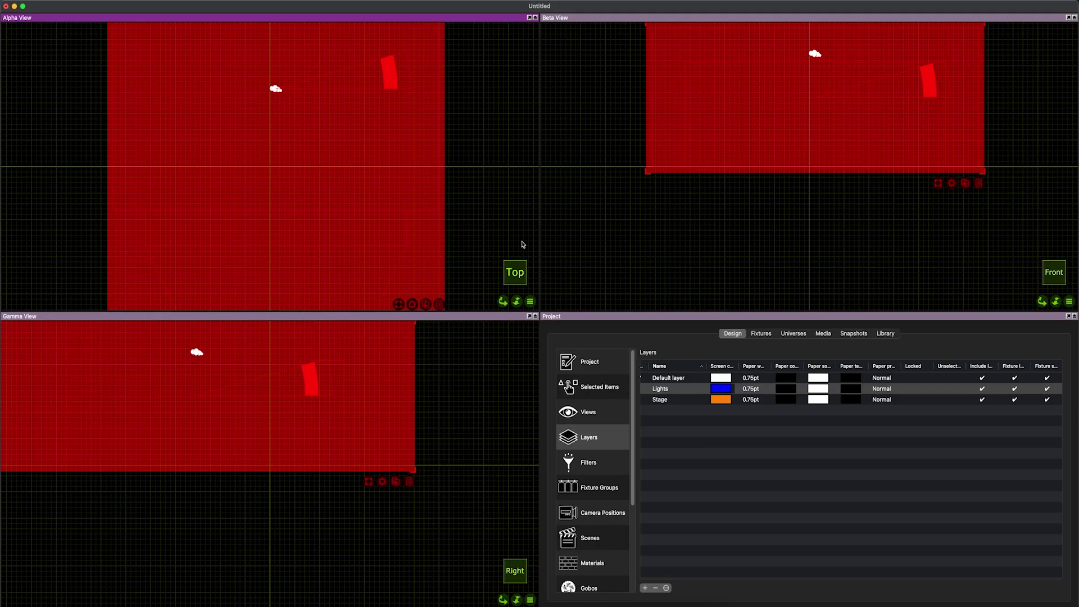
left_click(600, 385)
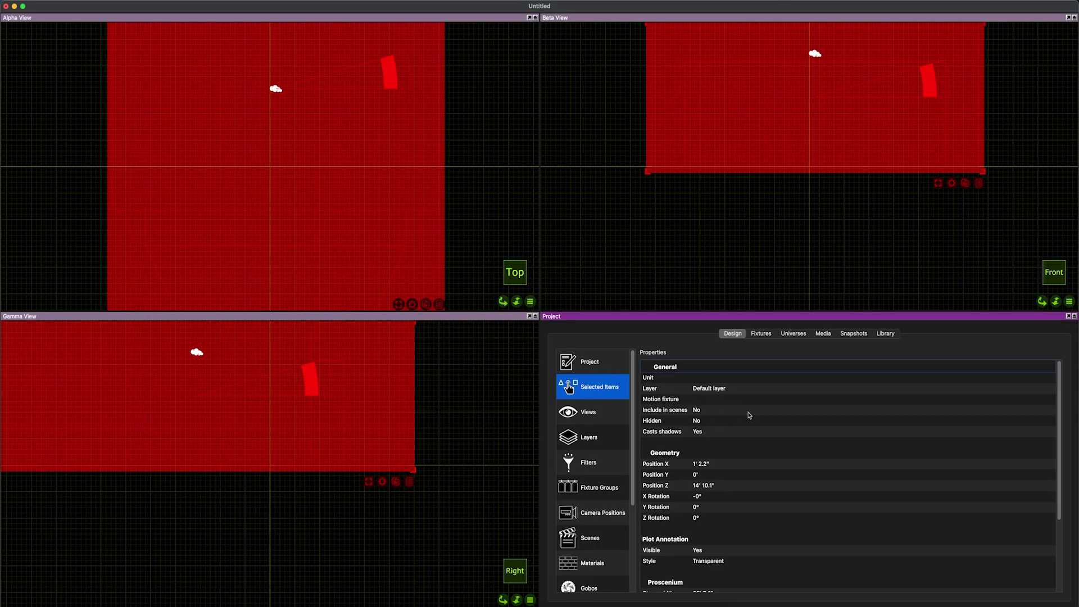
scroll(724, 409, "down", 1)
scroll(712, 423, "down", 3)
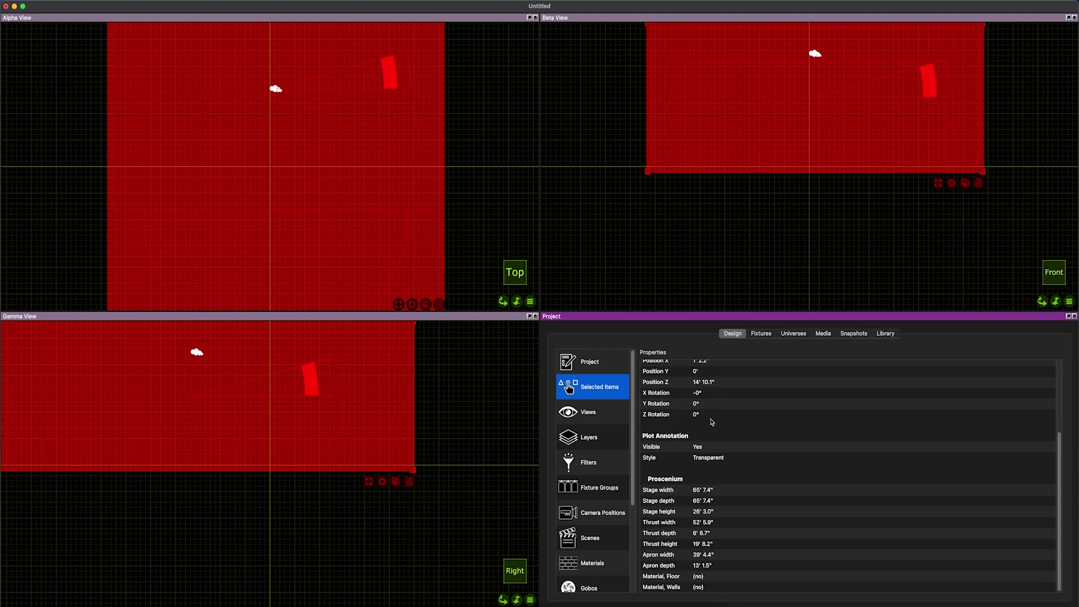
scroll(712, 422, "up", 2)
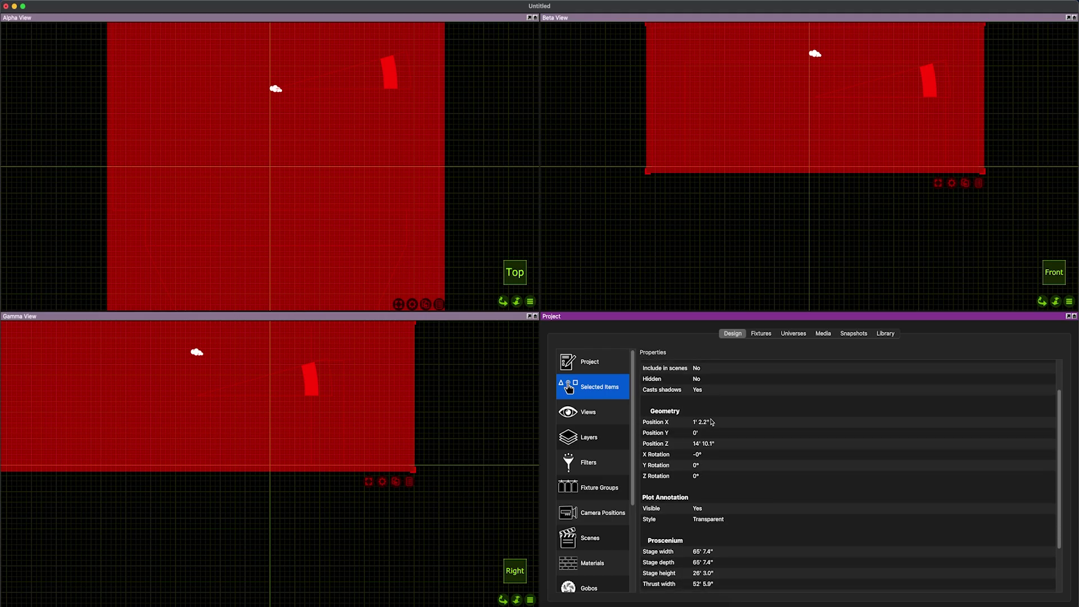
scroll(713, 419, "up", 2)
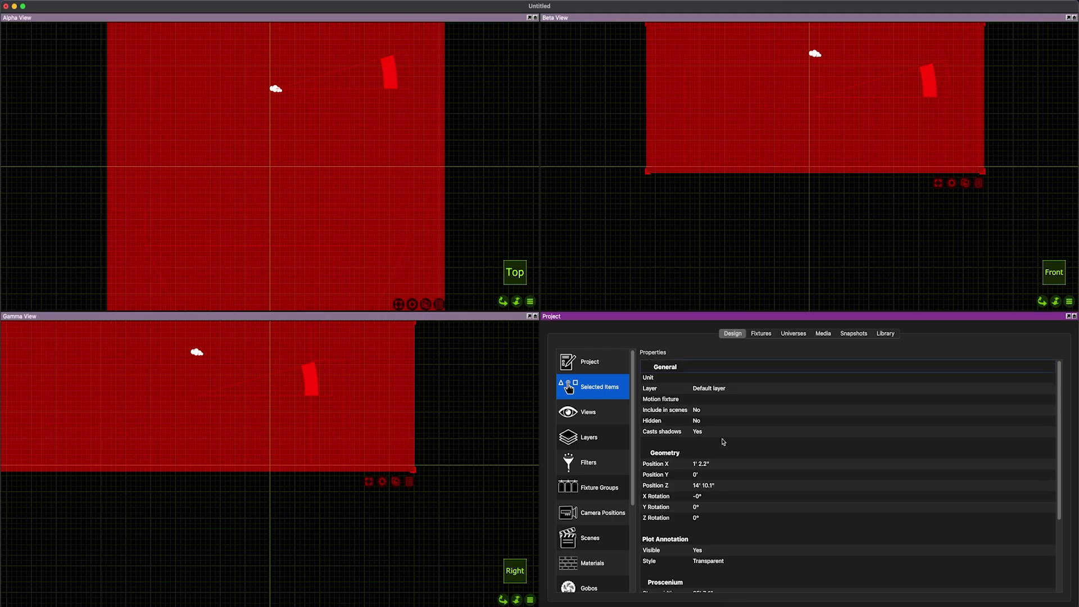
left_click(710, 388)
left_click(711, 408)
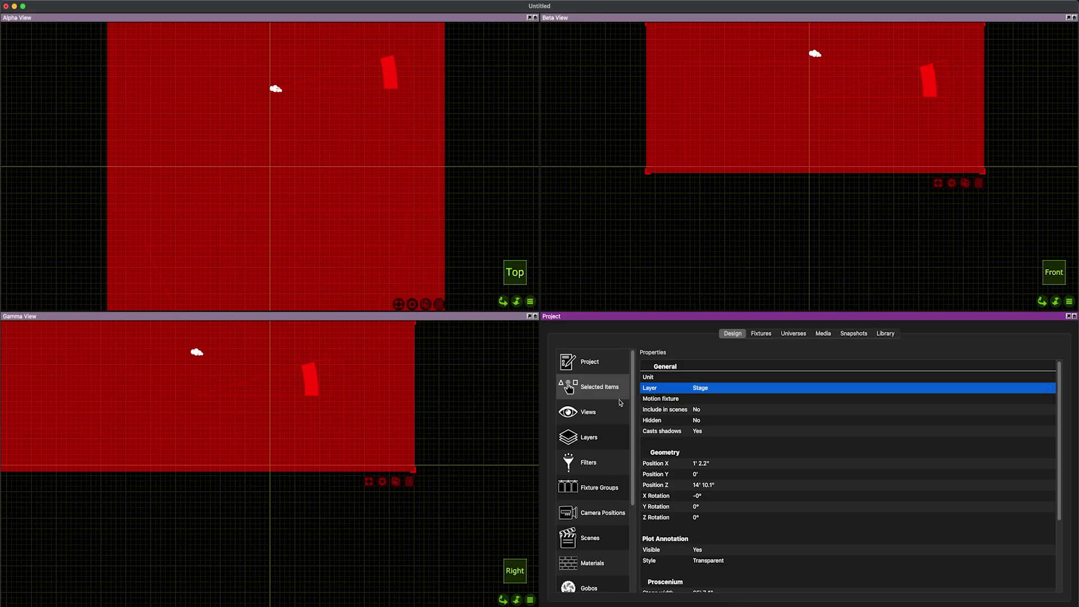
- Delete the Default layer from the project and deselect the proscenium
left_click(589, 413)
left_click(589, 437)
left_click(686, 380)
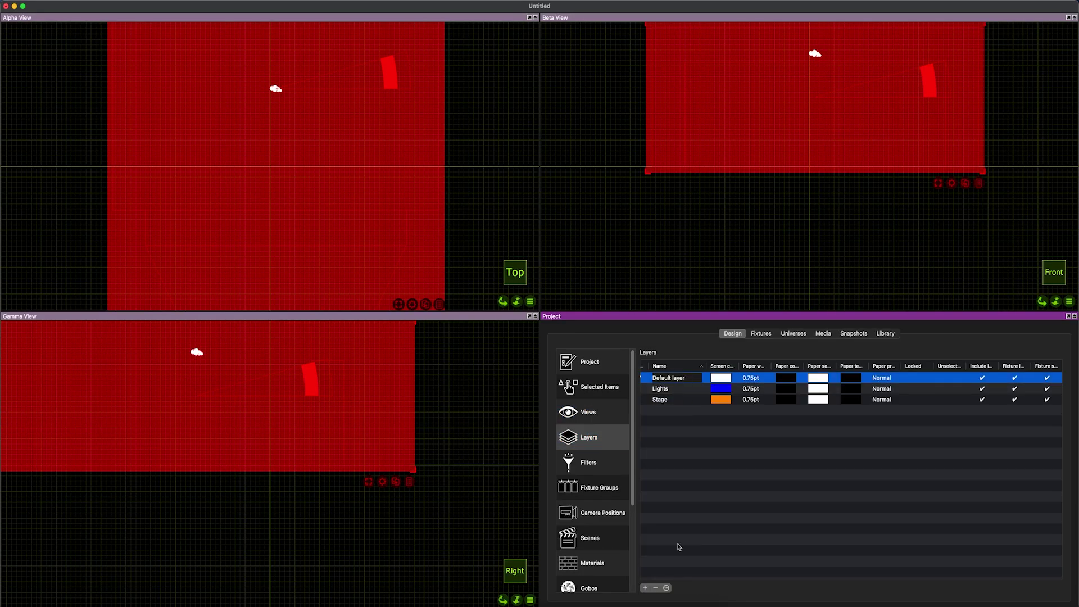
left_click(655, 588)
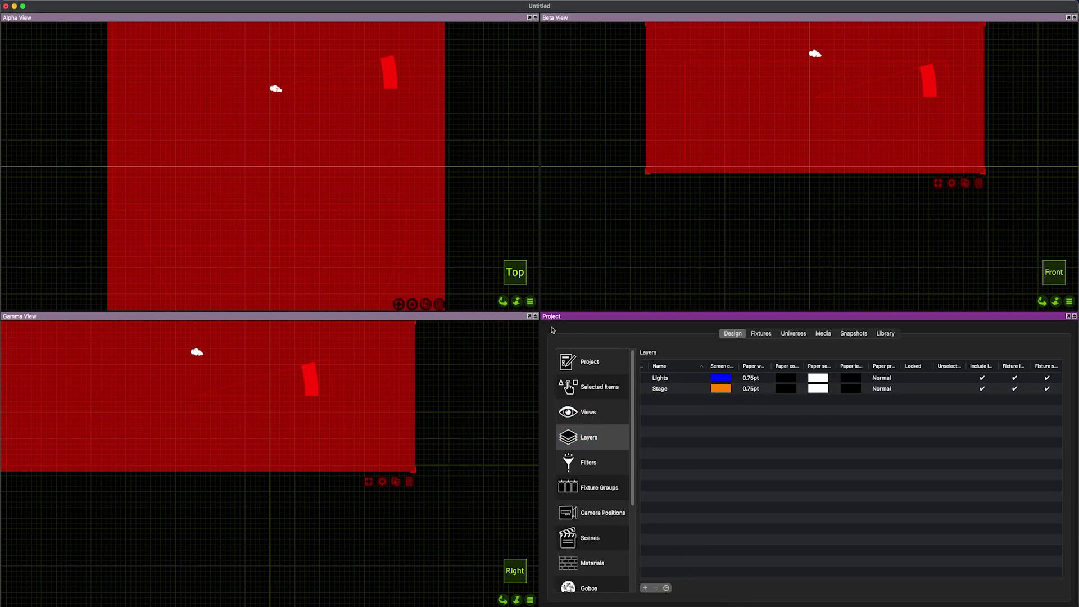
left_click(486, 203)
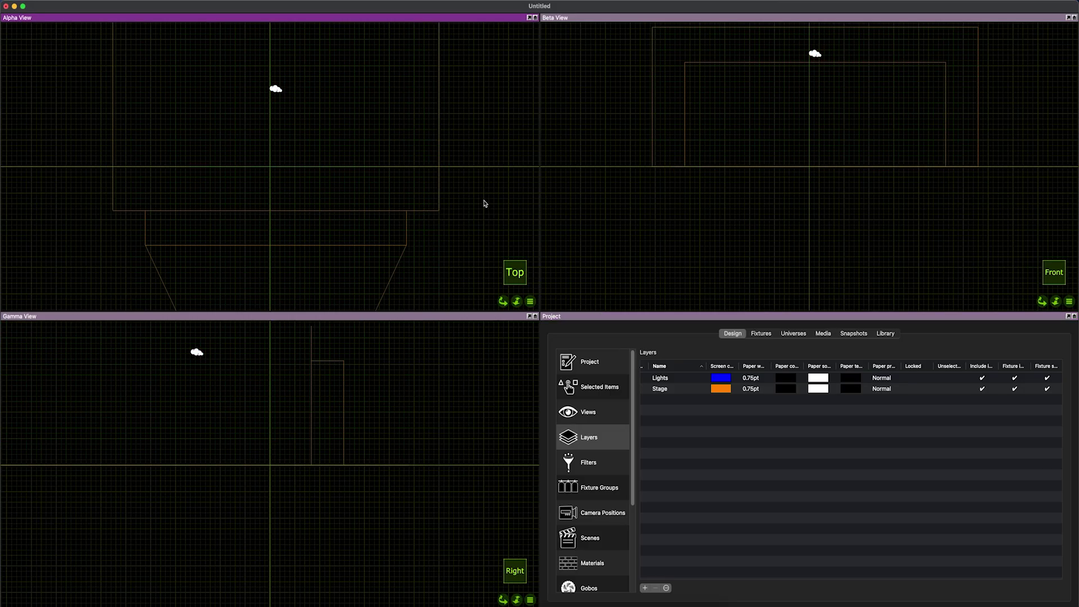
- Switch the Alpha view to Live rendering and set its ambient lighting to 100%
left_click(530, 302)
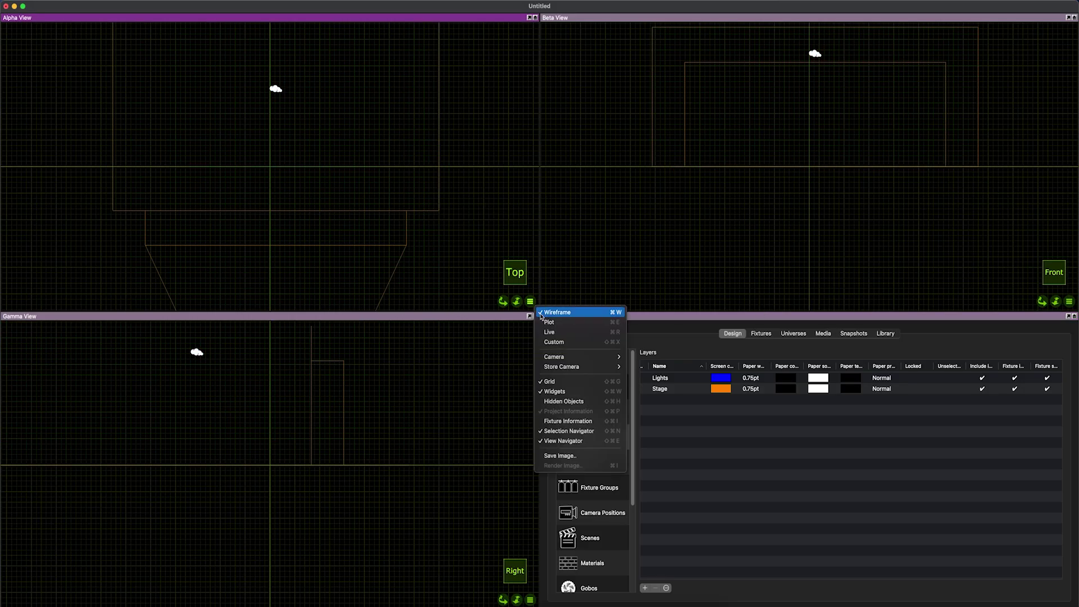
left_click(549, 322)
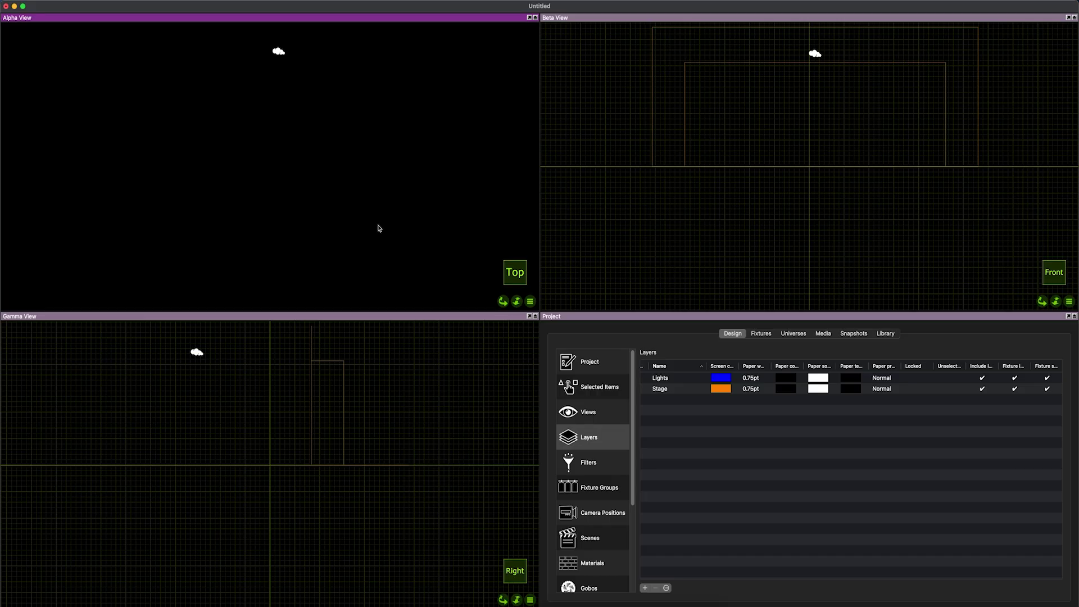
left_click(588, 412)
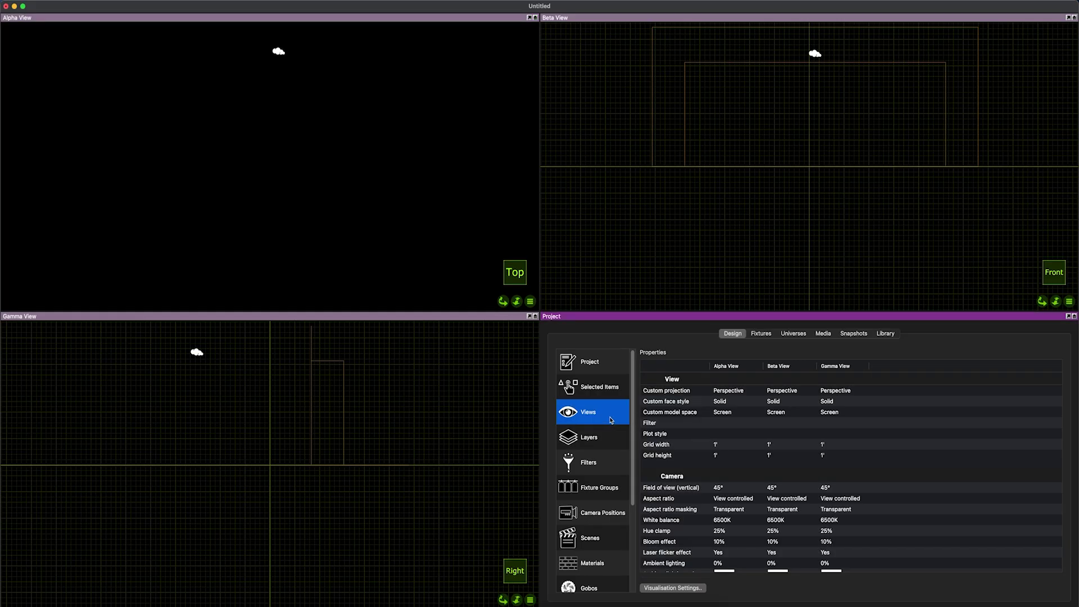
scroll(679, 450, "down", 5)
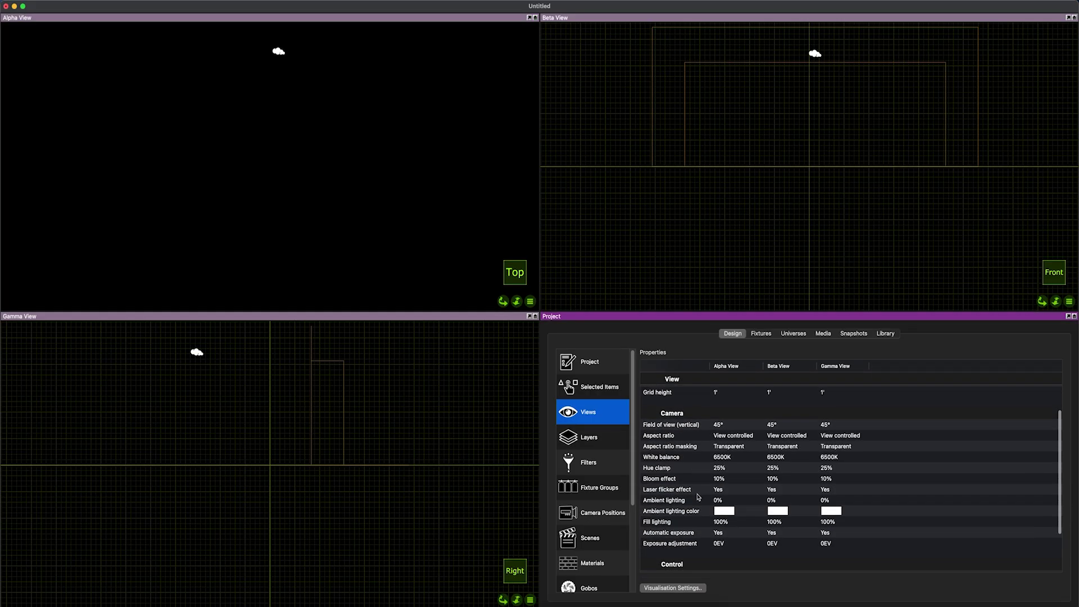
left_click(725, 500)
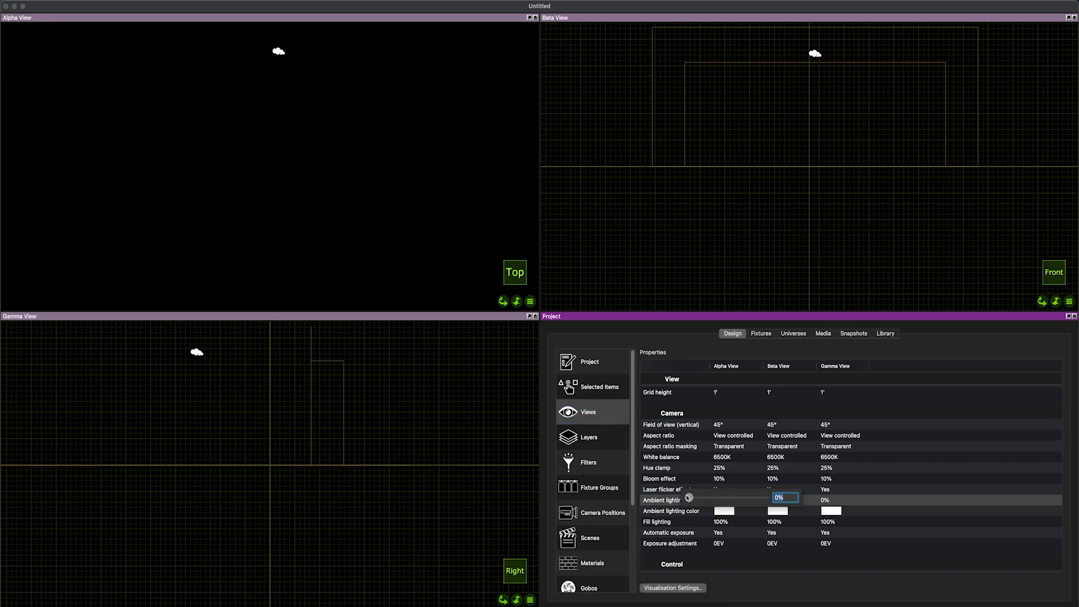
left_click_drag(689, 498, 765, 498)
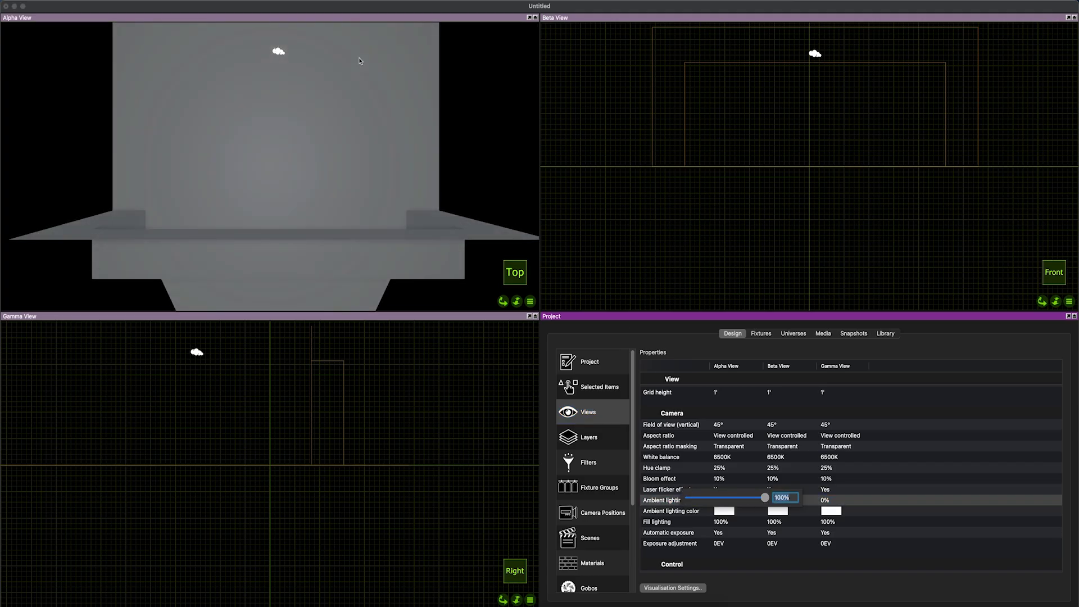
left_click(427, 94)
scroll(454, 113, "down", 5)
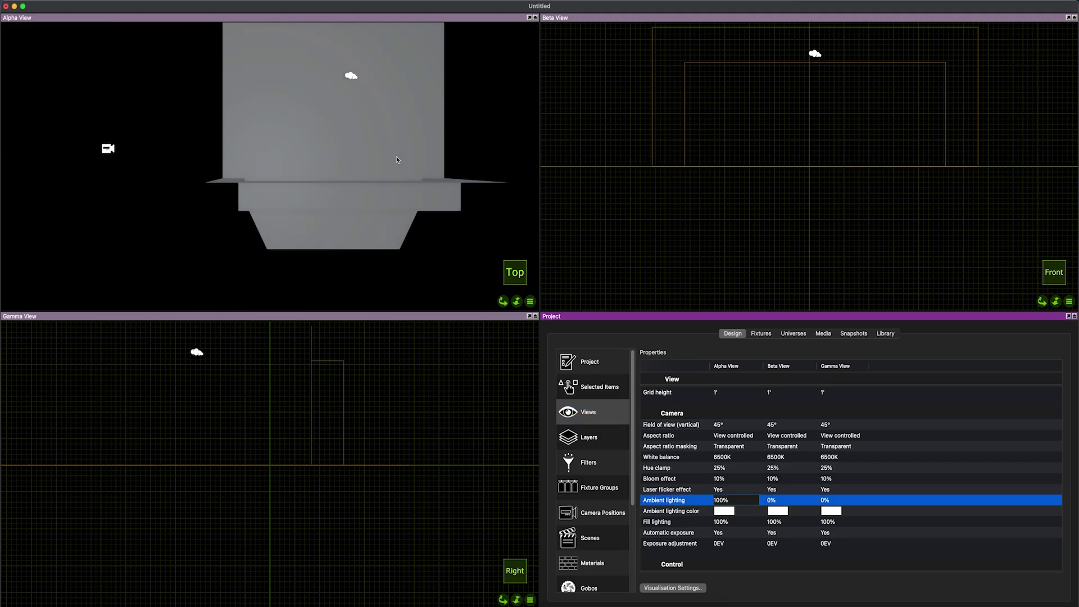
- Turn the Alpha view to face the stage's front and find the Generic bar section in the truss library
middle_click_drag(397, 157, 396, 157)
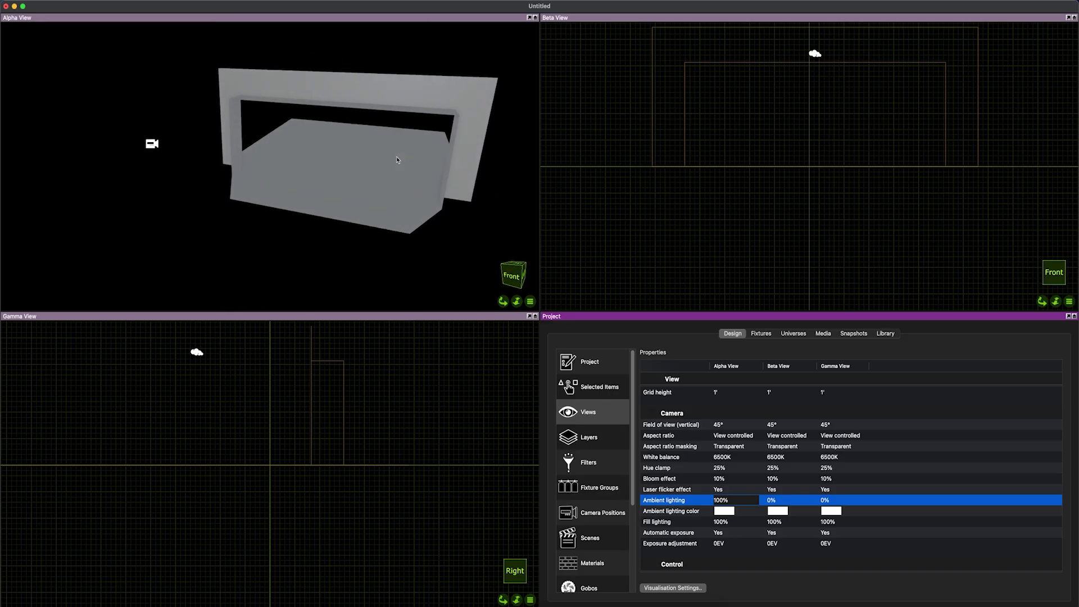
key("f")
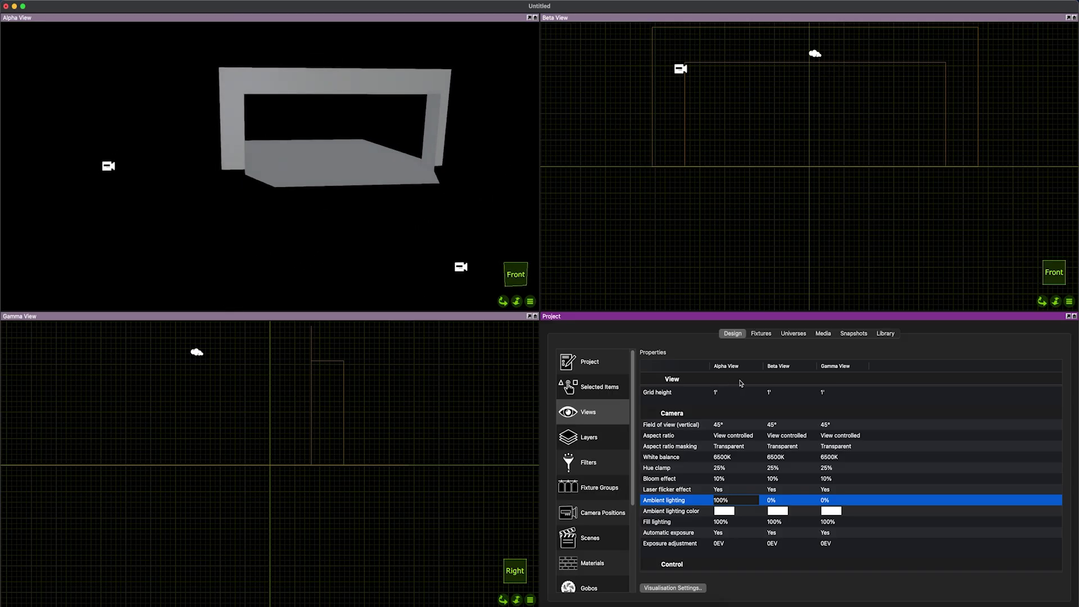
left_click(885, 334)
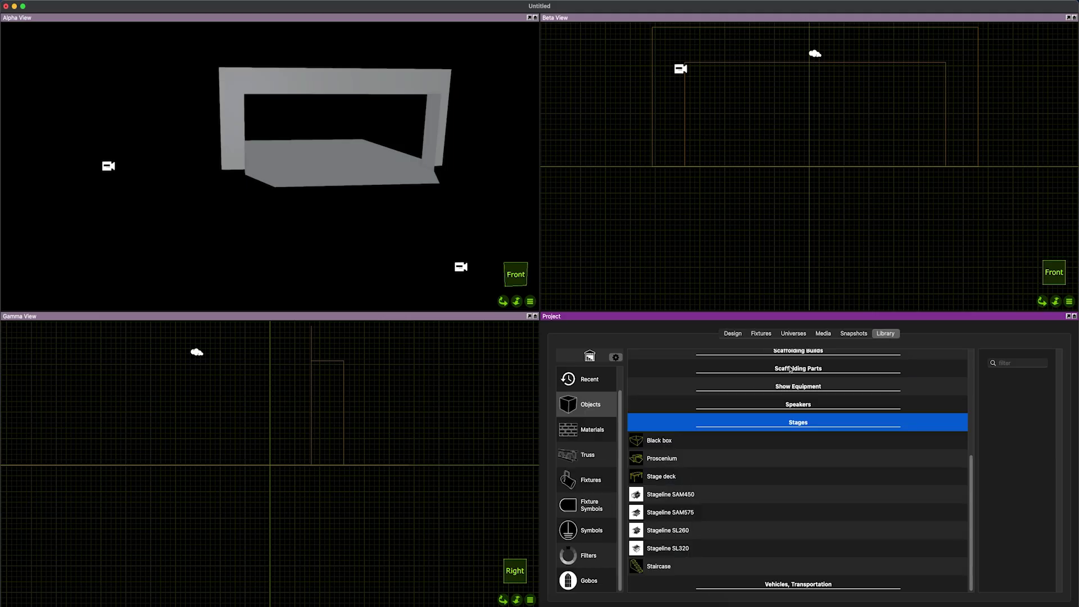
left_click(591, 462)
scroll(777, 387, "up", 5)
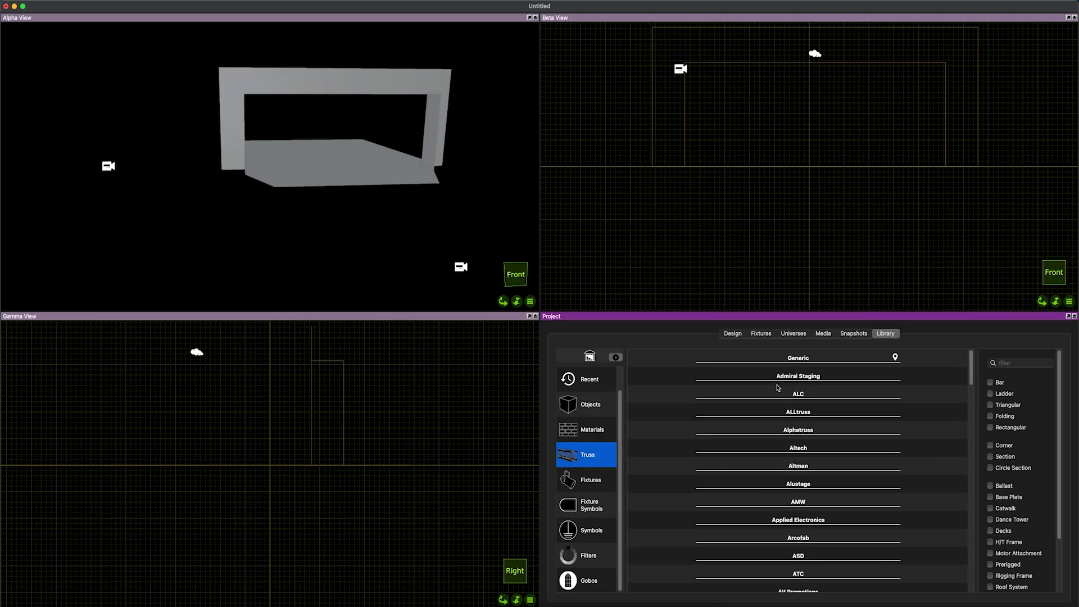
left_click(797, 360)
scroll(798, 420, "down", 10)
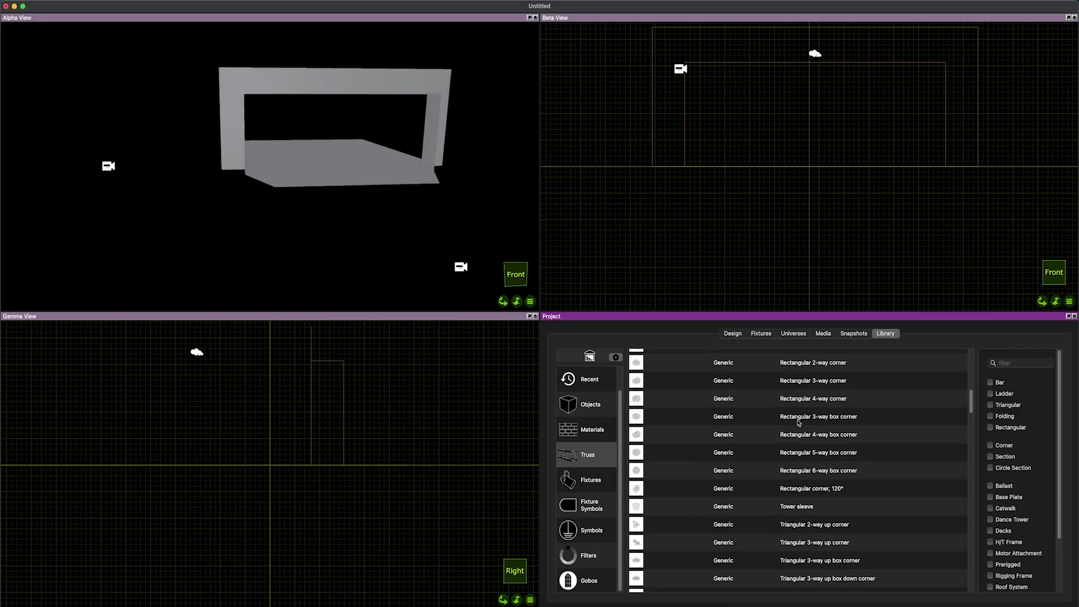
scroll(799, 421, "down", 3)
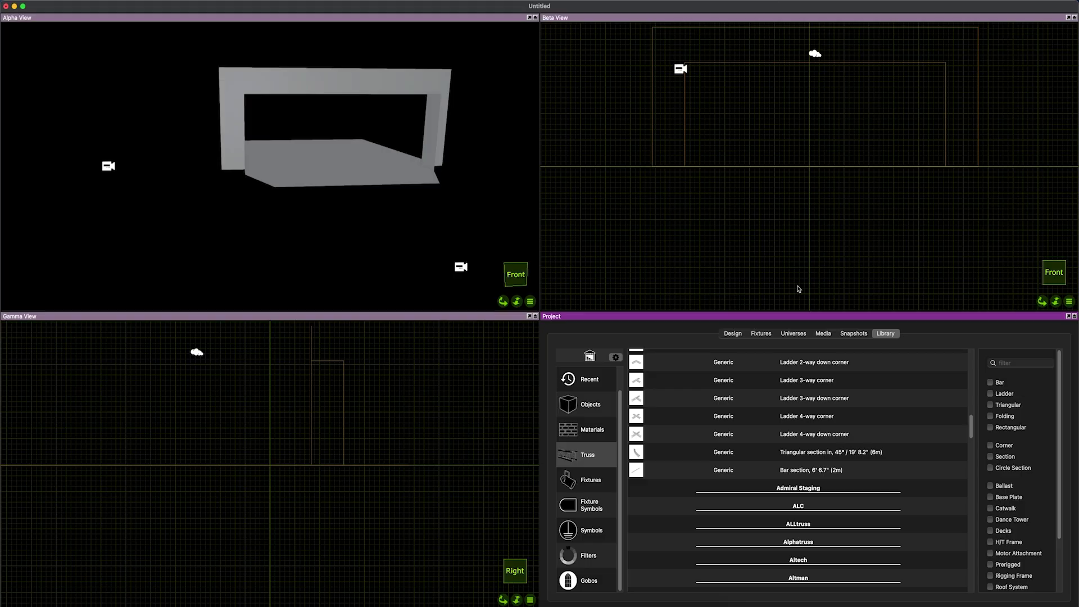
- Pan, zoom and orbit the Beta view to examine the proscenium wireframe from several angles
left_click(785, 235)
middle_click_drag(785, 234, 768, 252)
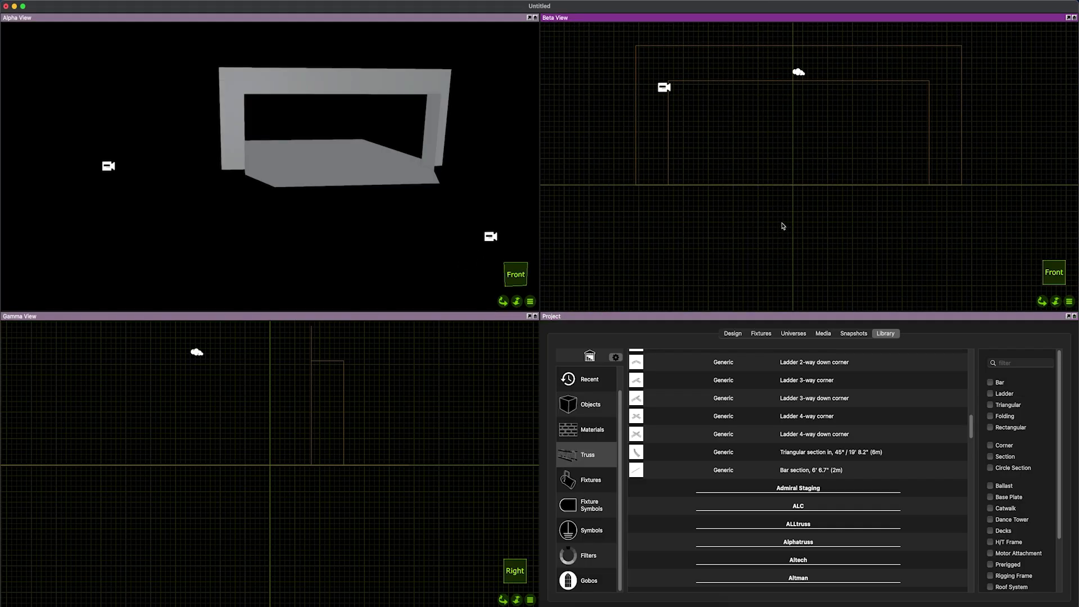
scroll(783, 226, "left", 5)
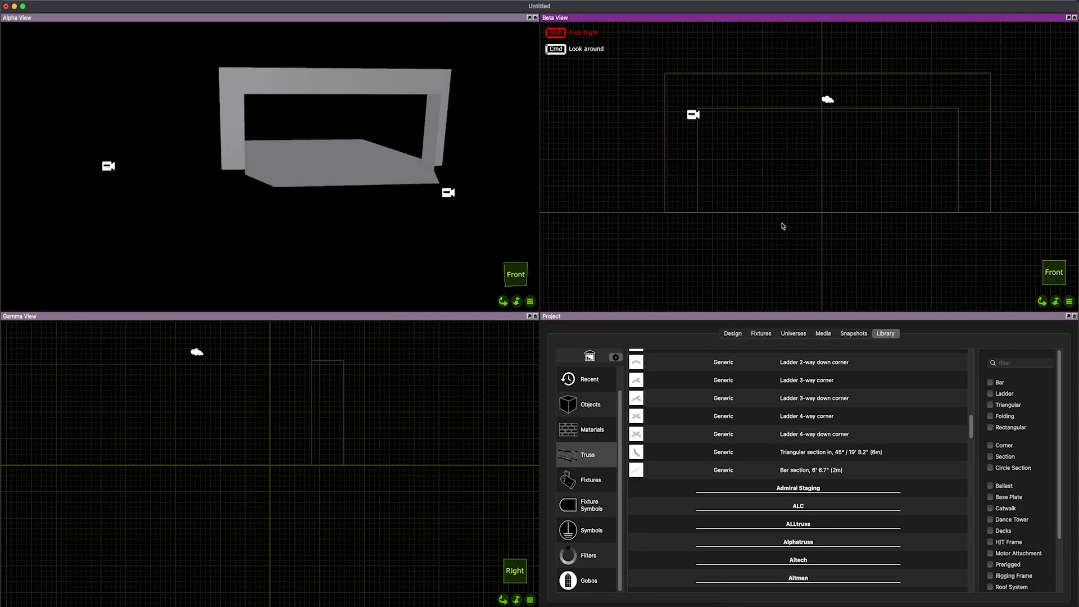
scroll(783, 226, "right", 5)
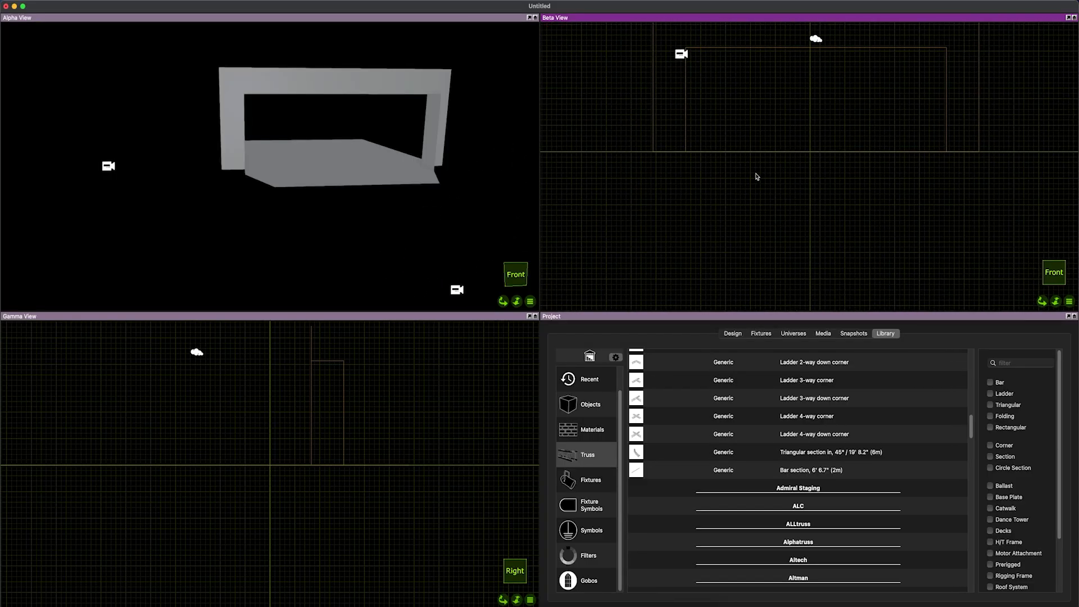
scroll(791, 170, "right", 8)
scroll(791, 169, "up", 6)
scroll(796, 173, "left", 9)
scroll(796, 173, "down", 5)
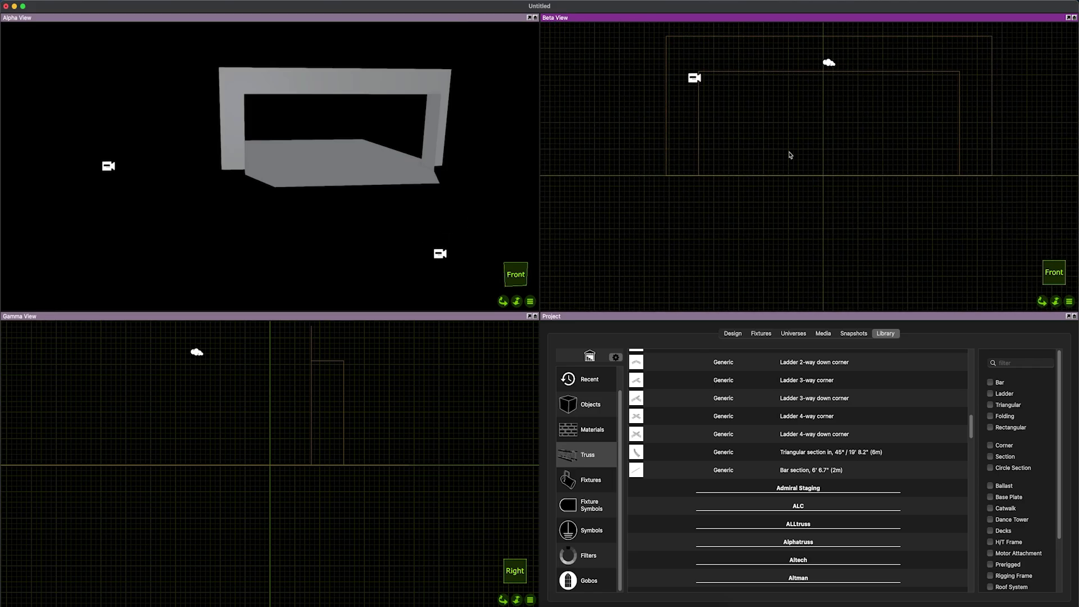
middle_click_drag(815, 133, 816, 132)
scroll(816, 132, "down", 10)
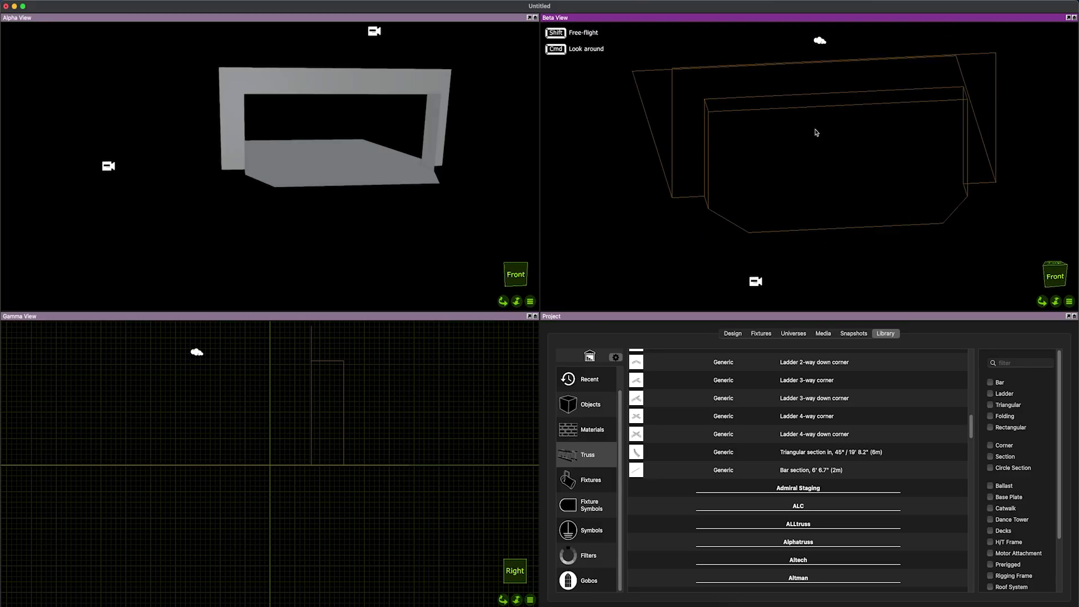
middle_click_drag(816, 133, 816, 132)
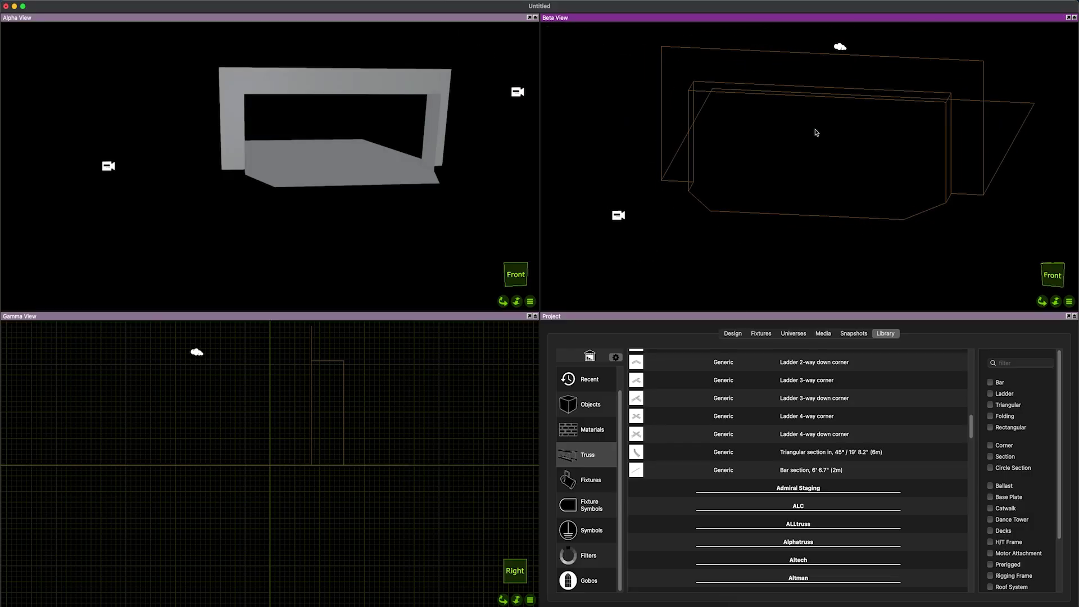
- Place a Generic bar section, 6' 6.7" (2m), behind the proscenium opening in a top-facing Beta view
key("t")
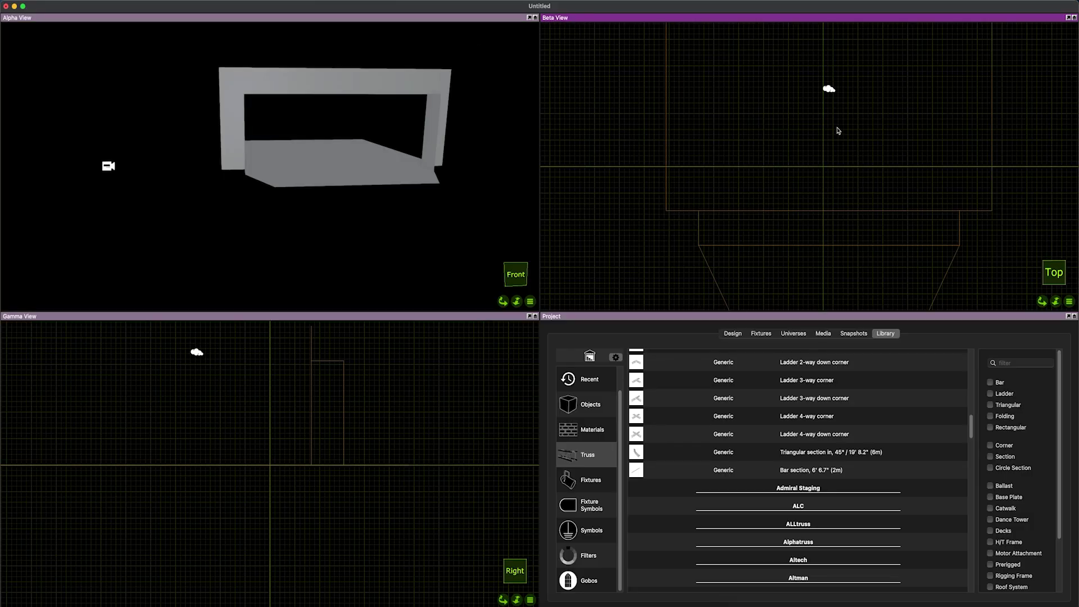
key("f")
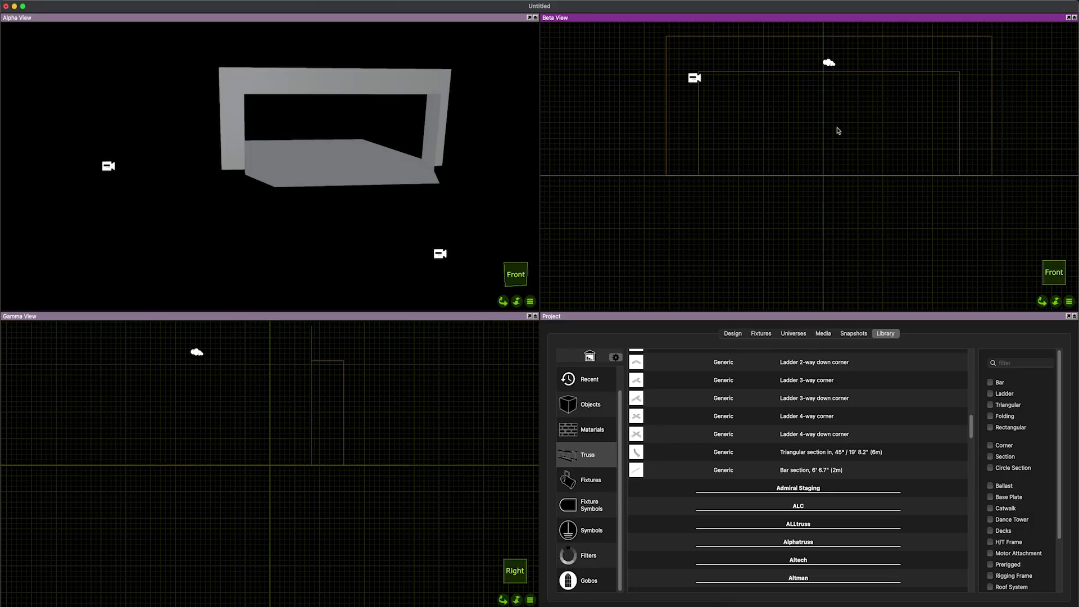
key("r")
key("t")
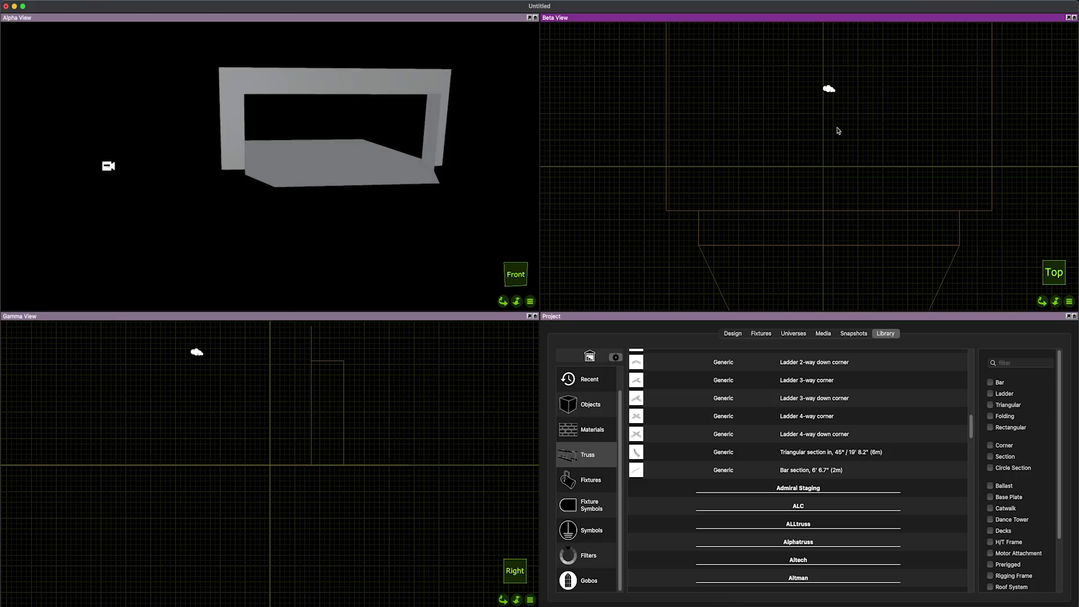
middle_click_drag(842, 126, 839, 160)
scroll(842, 126, "down", 1)
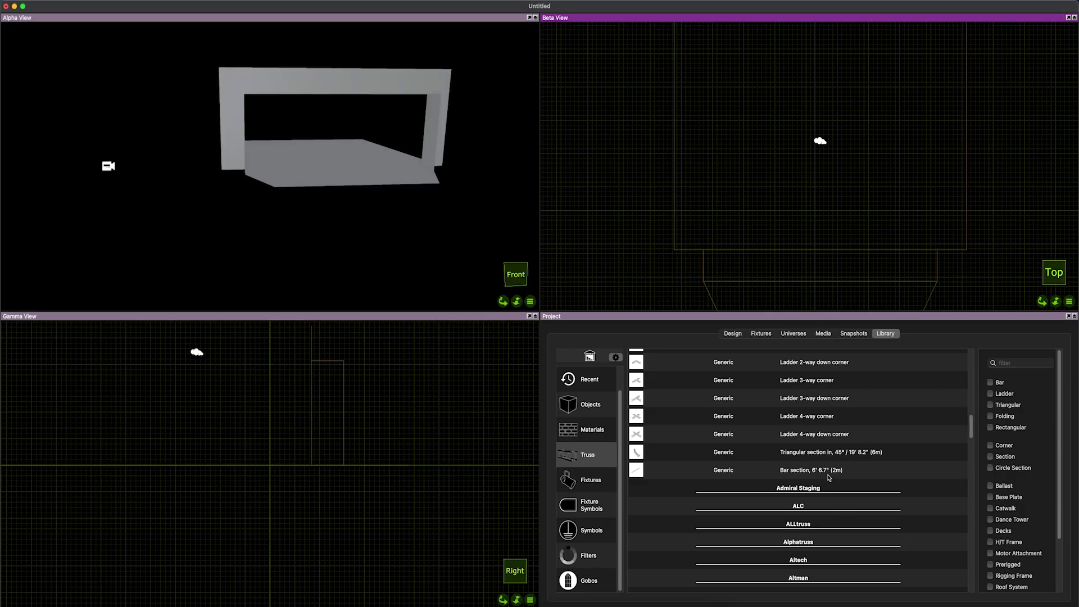
left_click_drag(829, 478, 789, 157)
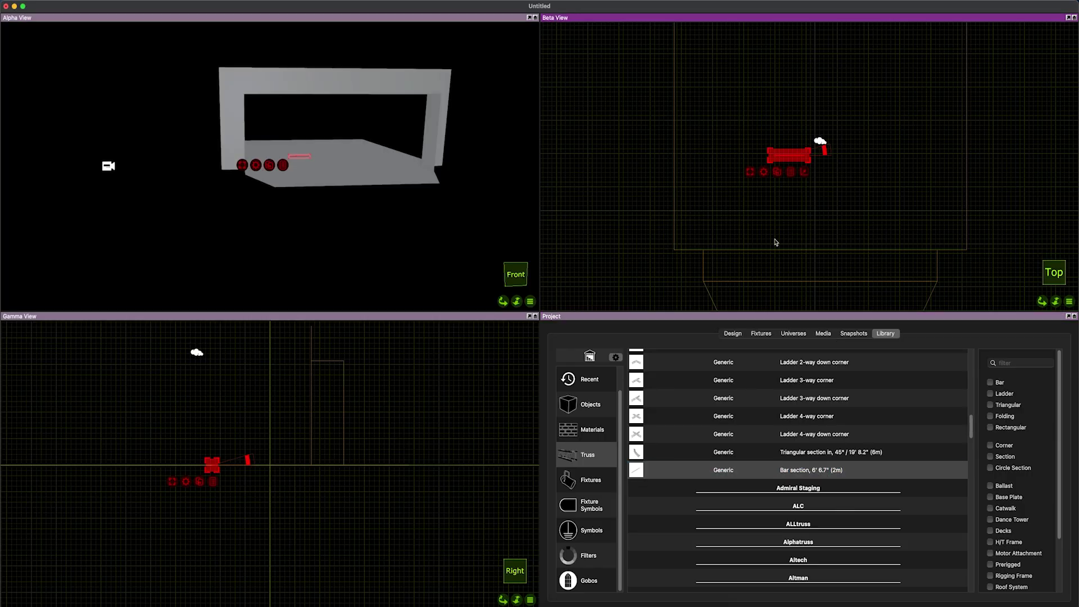
- Try a pipe length of 18' on the placed bar section, and set it to 40' instead
left_click(733, 333)
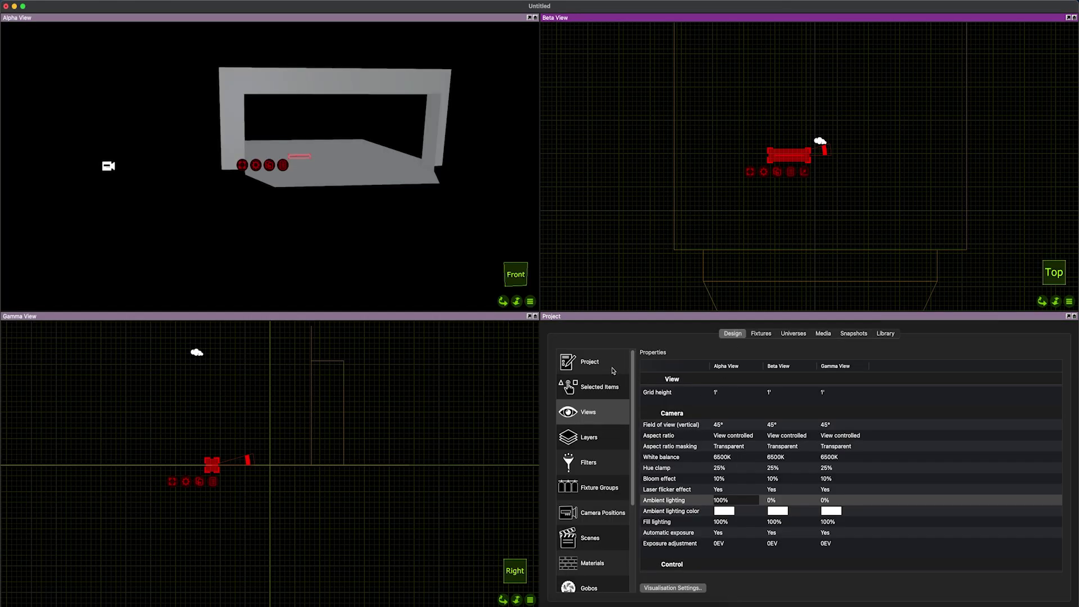
left_click(603, 387)
scroll(784, 465, "down", 5)
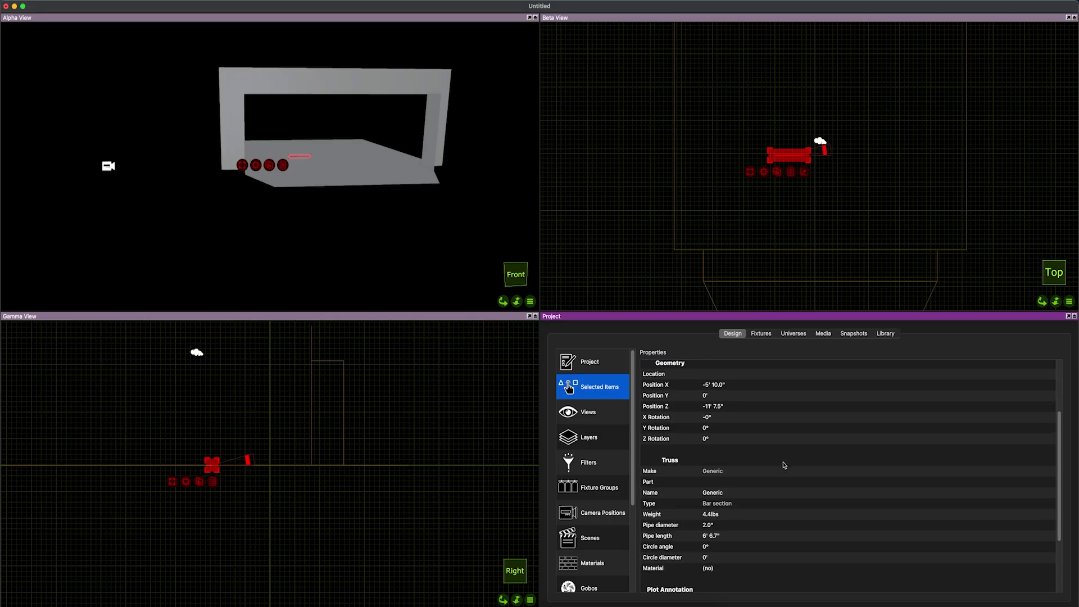
left_click(716, 501)
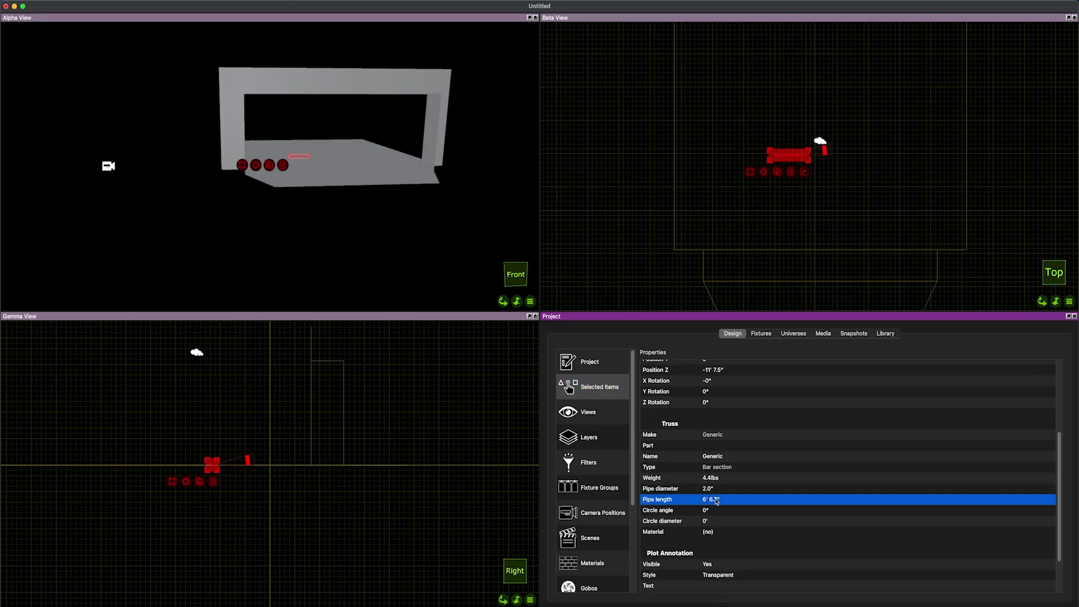
left_click(716, 499)
type("1")
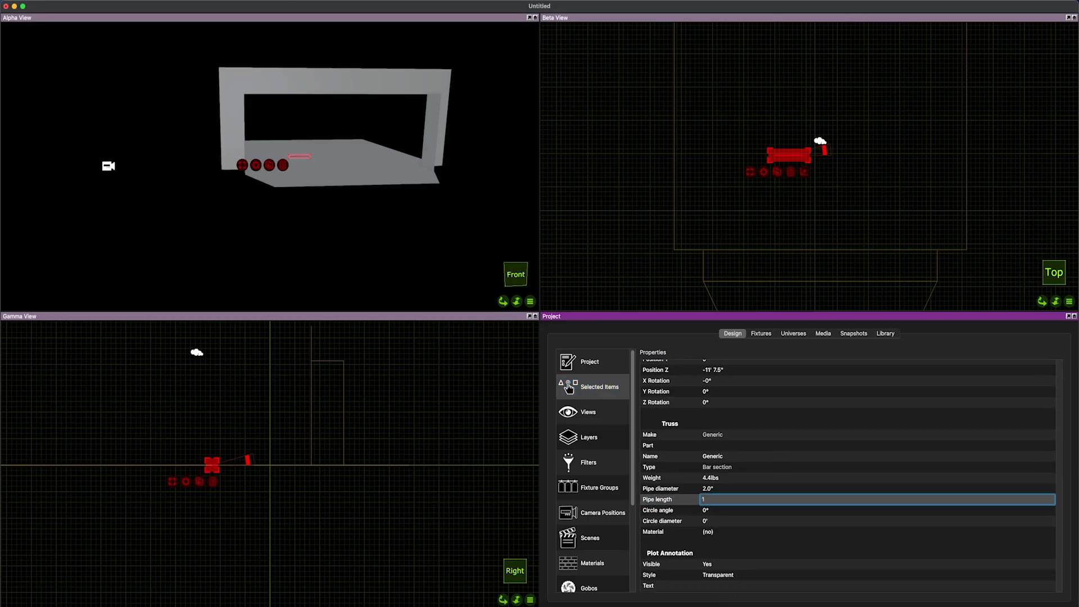
type("8")
key("Return")
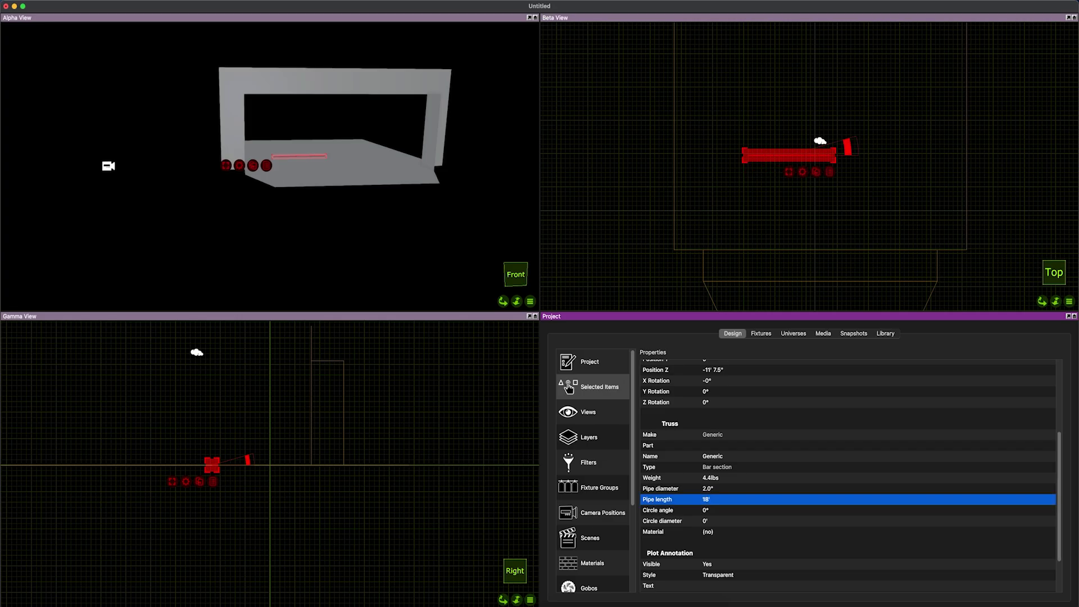
left_click(708, 502)
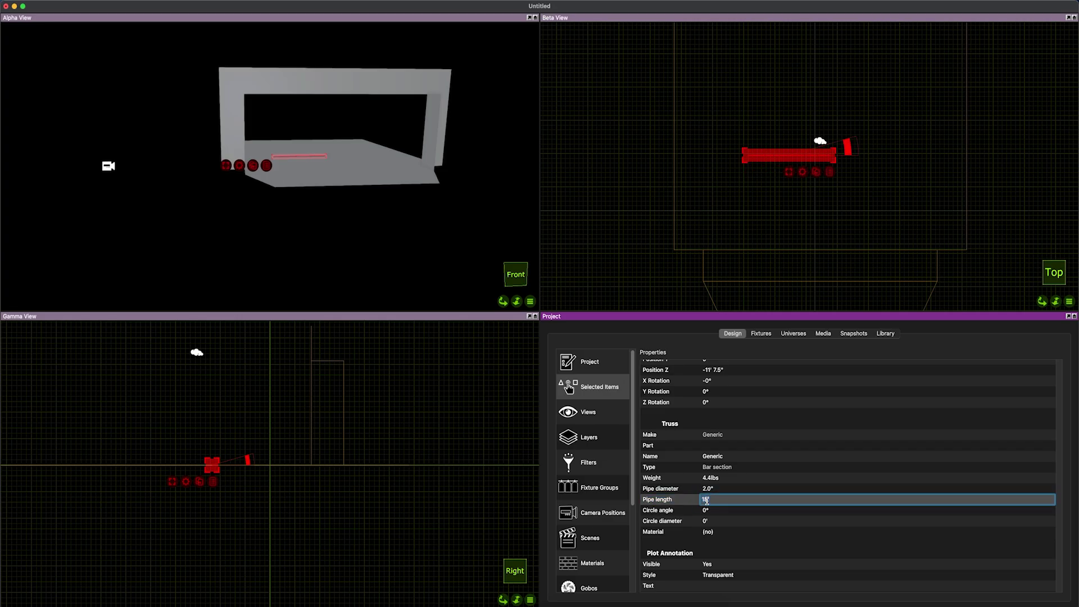
key("Return")
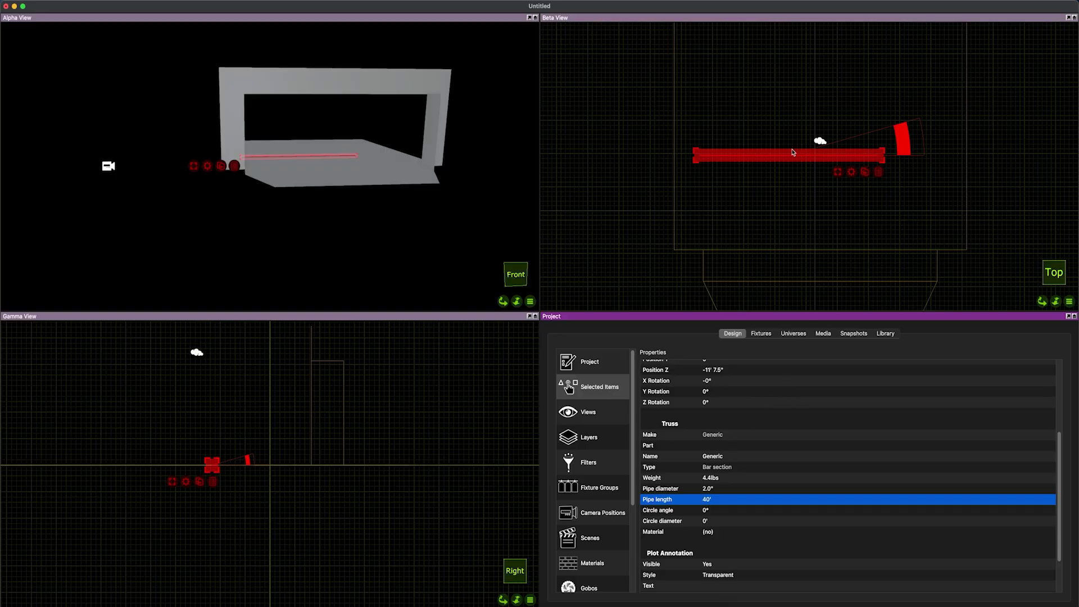
- Move the bar in plan to about X 1' 2.2", Z 10.3", and raise it above the stage floor in the side view
left_click_drag(792, 158, 820, 217)
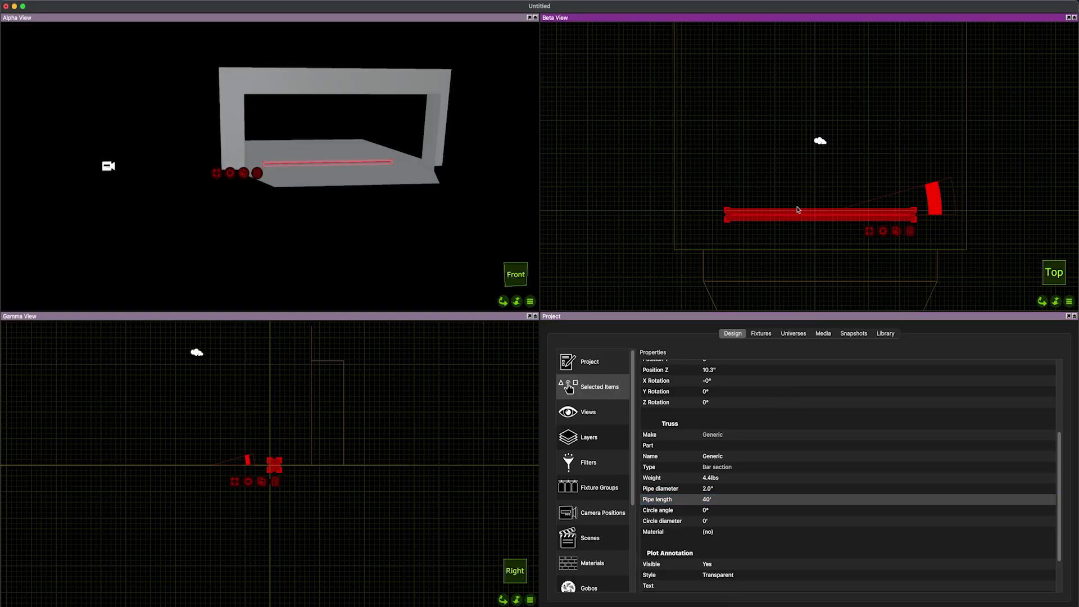
key("r")
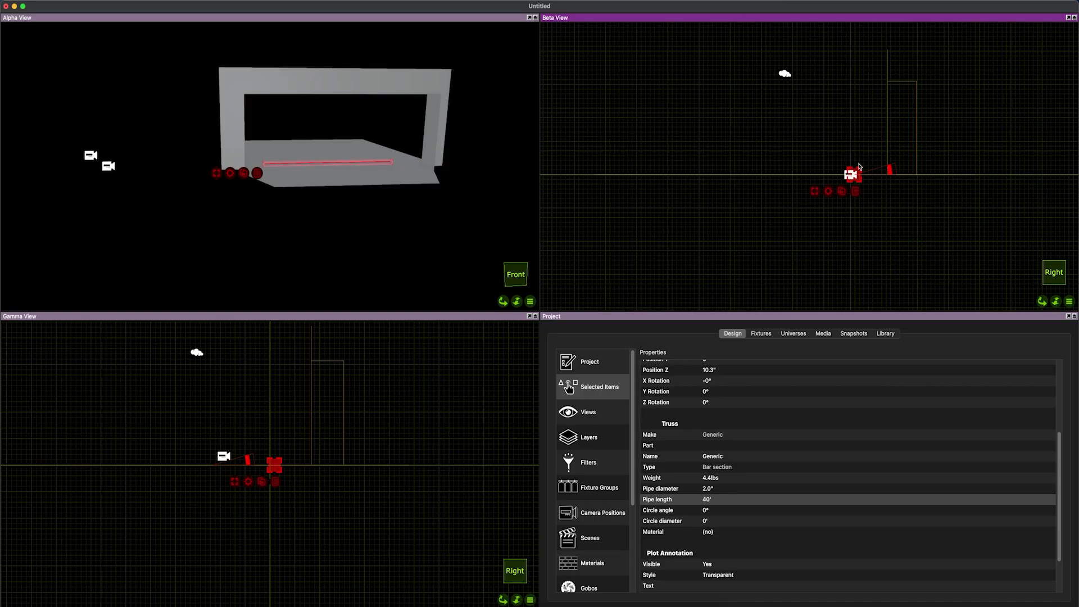
scroll(878, 178, "up", 8)
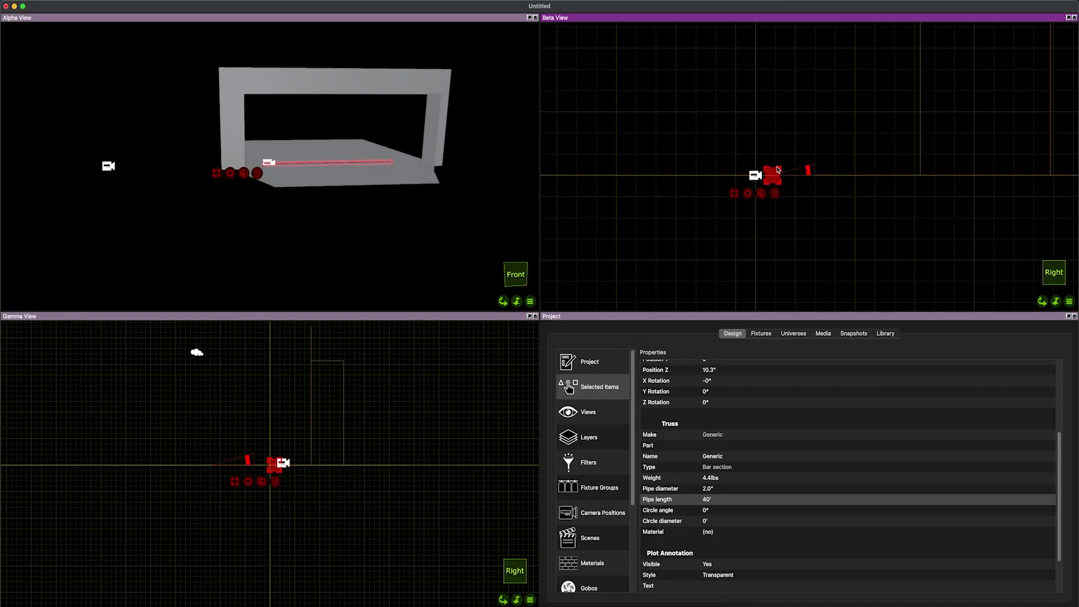
left_click_drag(775, 176, 794, 54, "shift")
right_click_drag(793, 54, 793, 54)
key("r")
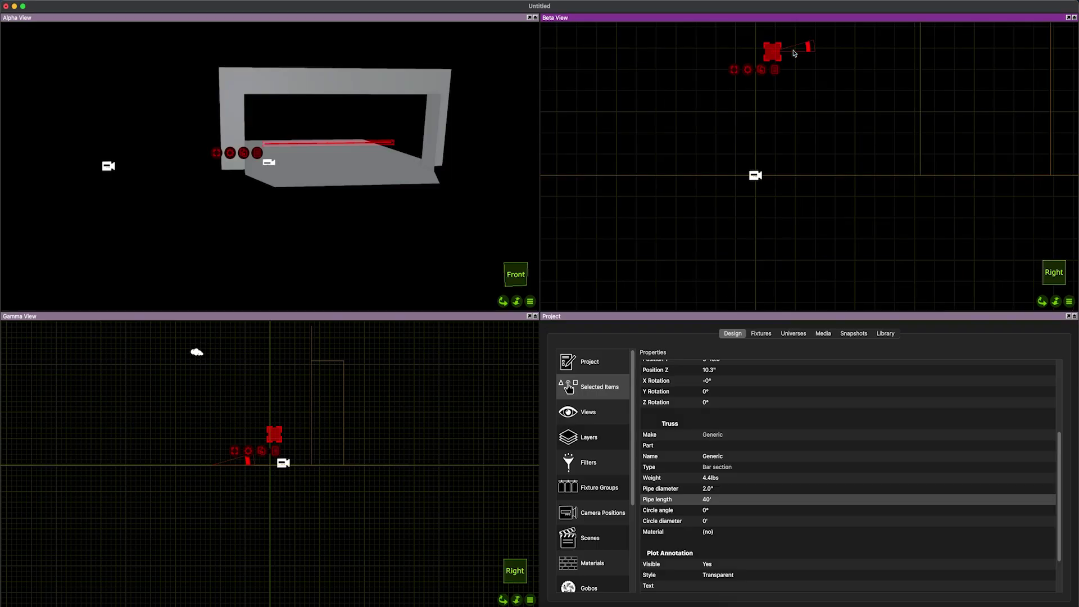
- Move the bar up and upstage to about Y 18' 2.8", Z -7' 0.5", and assign it to the Lights layer
scroll(794, 51, "down", 3)
middle_click_drag(793, 52, 792, 53)
scroll(793, 53, "down", 3)
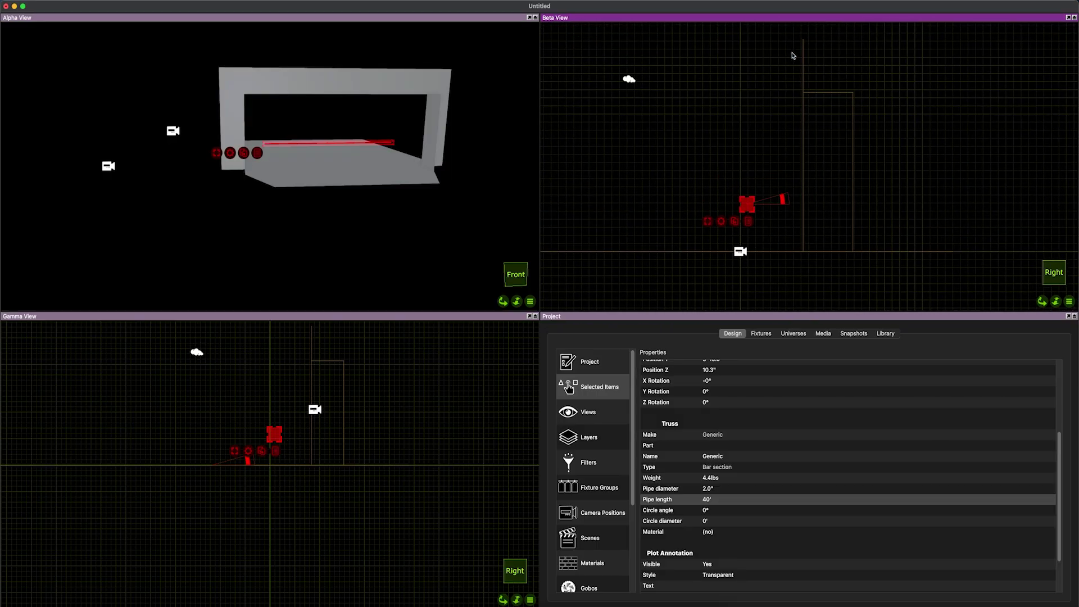
left_click_drag(748, 207, 660, 134)
left_click(702, 123)
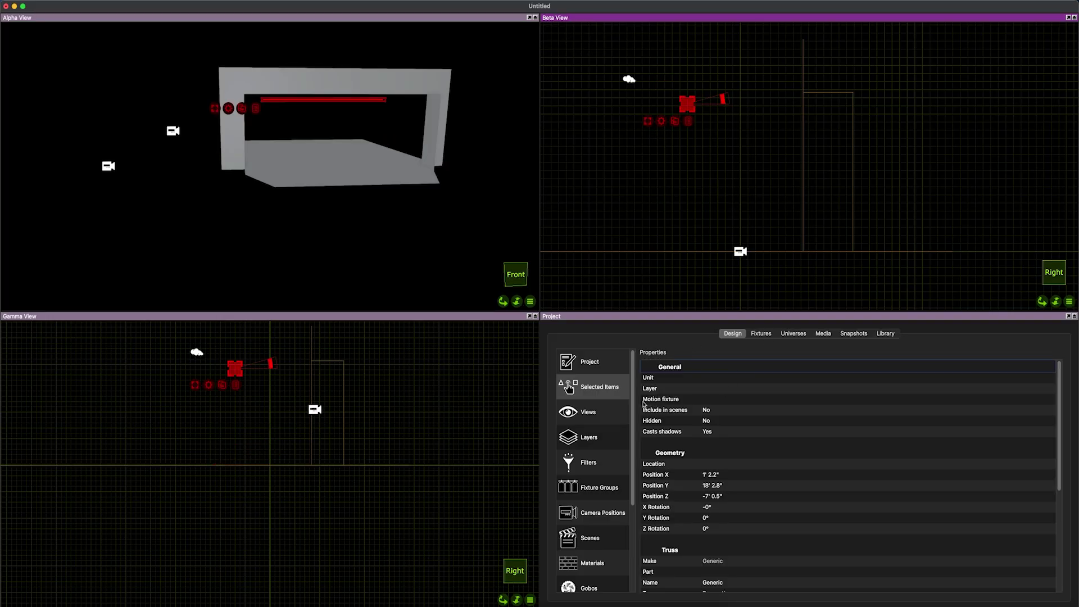
left_click(706, 389)
left_click(732, 391)
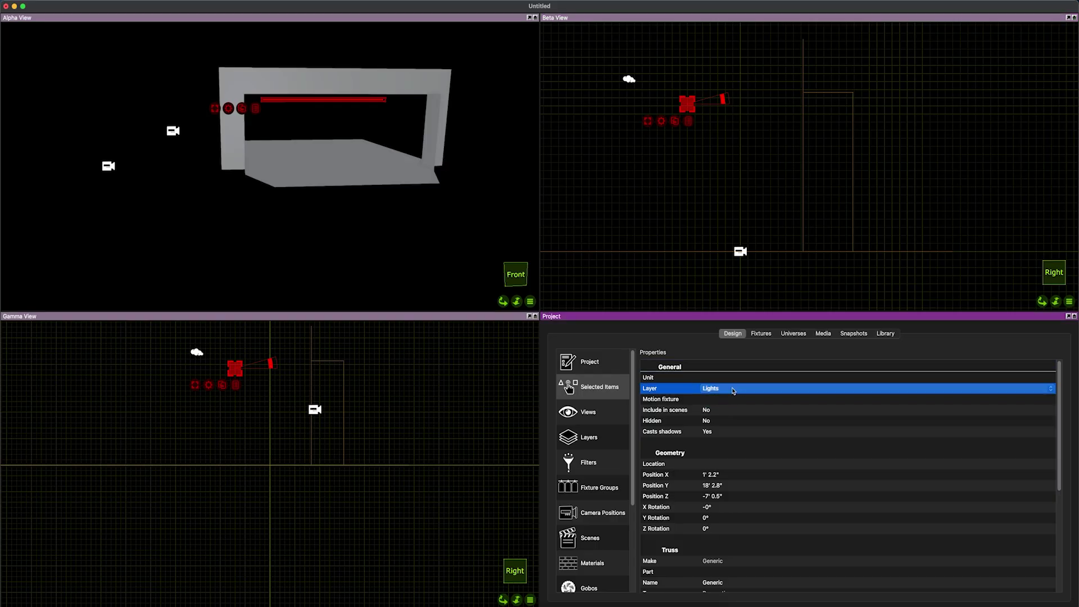
- Search the library's fixtures for "picasso"
left_click(887, 332)
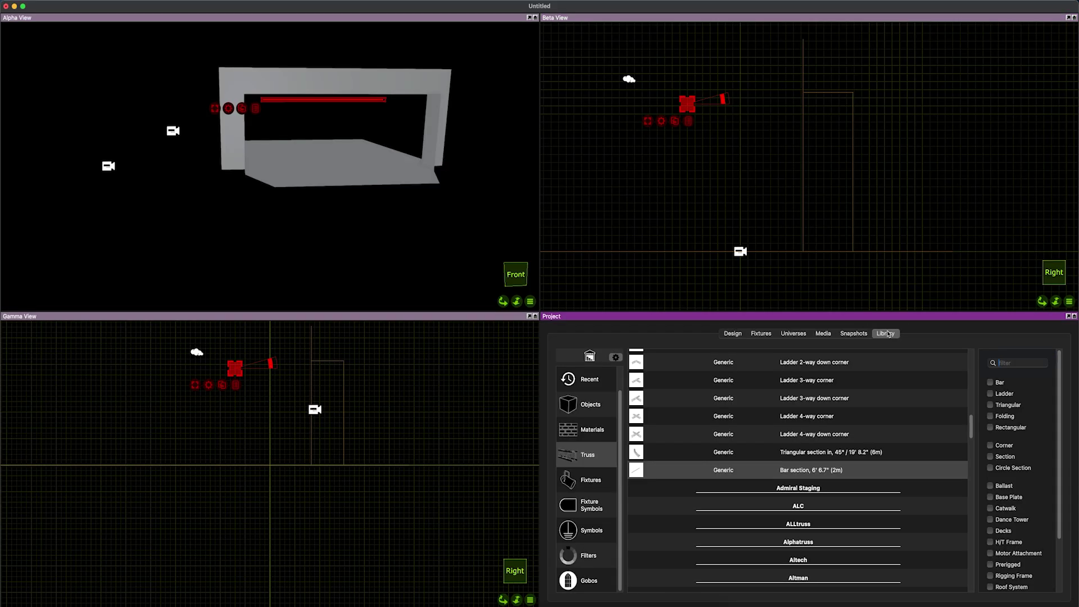
left_click(598, 492)
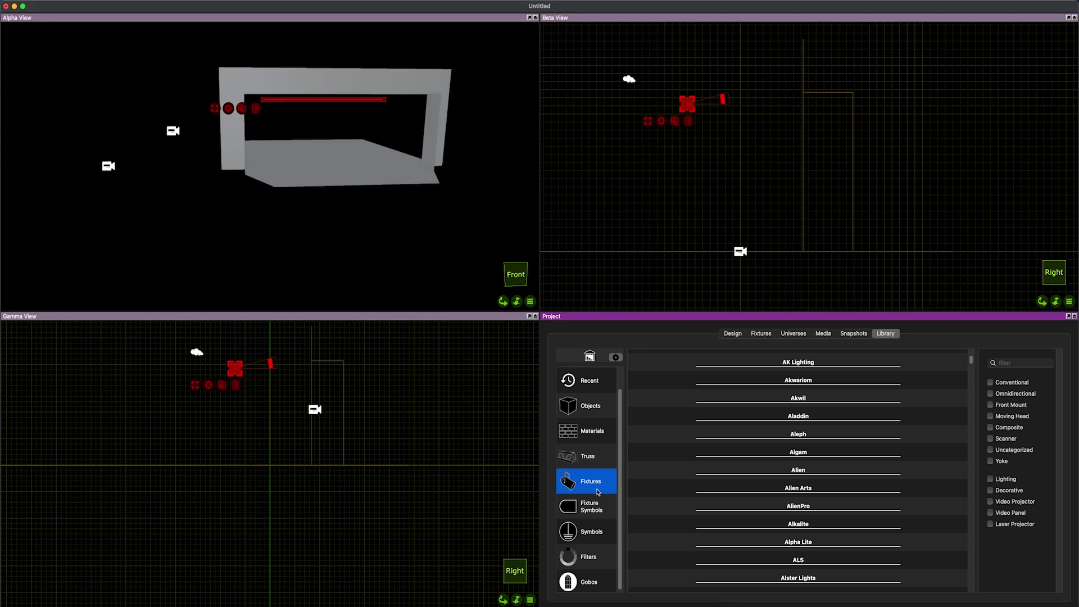
scroll(867, 438, "down", 15)
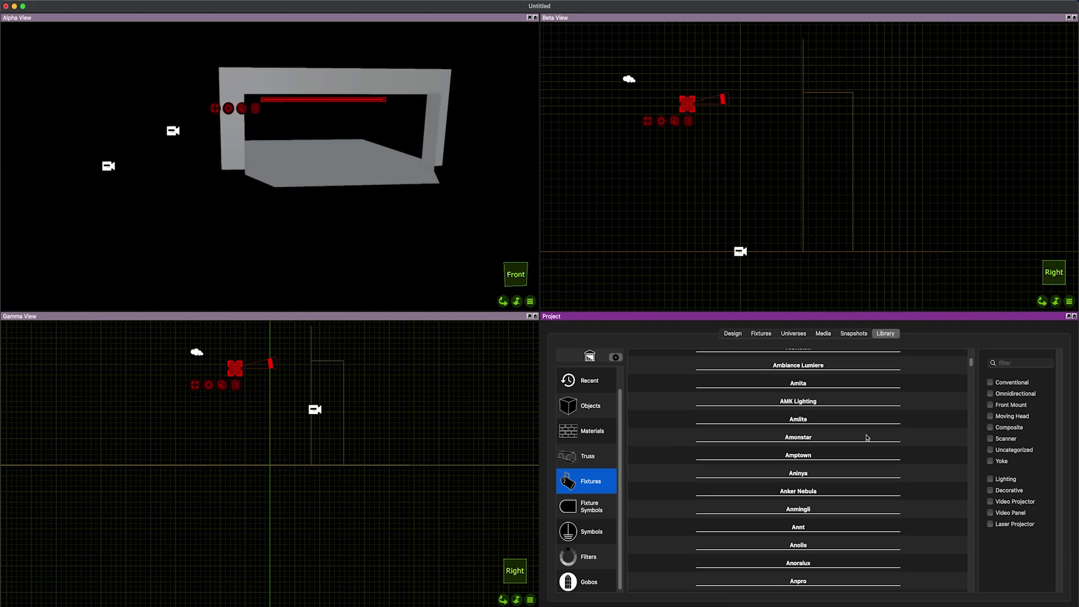
scroll(867, 438, "down", 5)
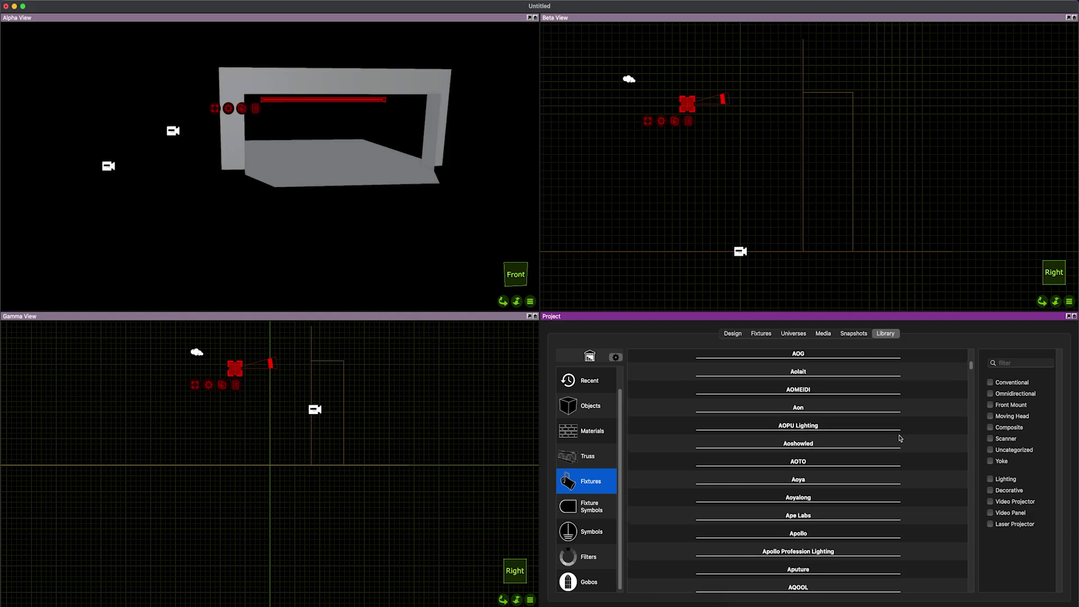
left_click(1020, 363)
type("pica")
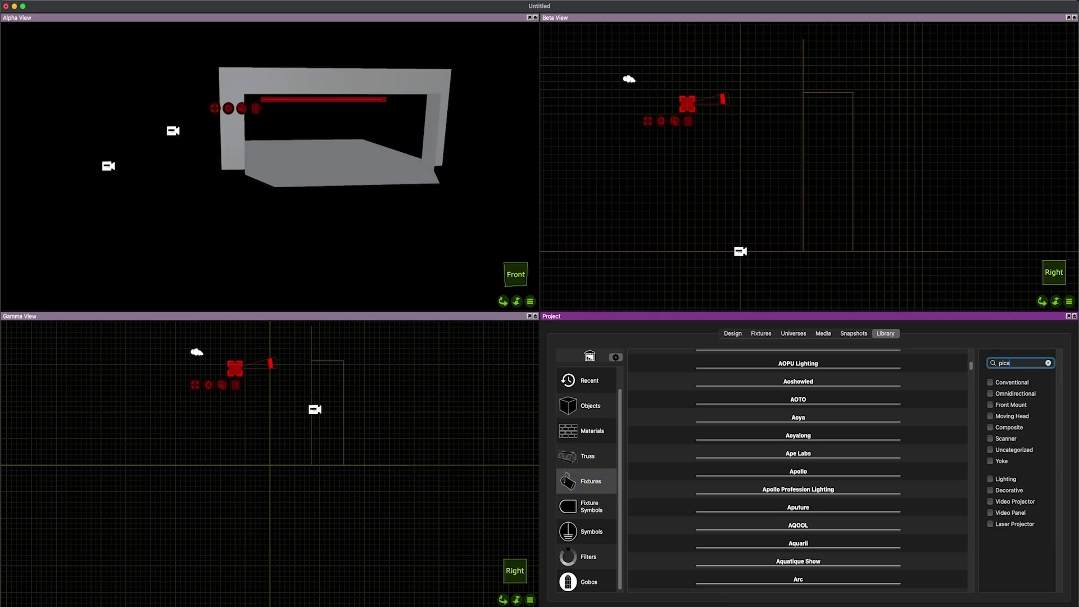
type("sso")
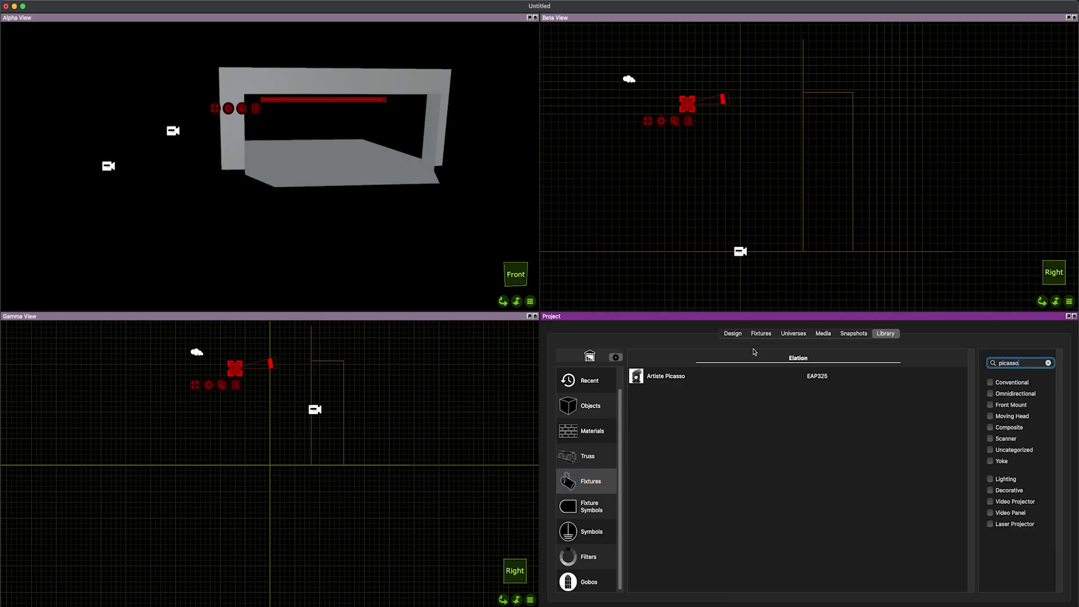
- Place an Elation Artiste Picasso fixture at the left end of the lighting pipe in a top-facing Beta view
left_click(745, 172)
key("t")
middle_click_drag(813, 108, 732, 189)
right_click_drag(817, 132, 802, 133)
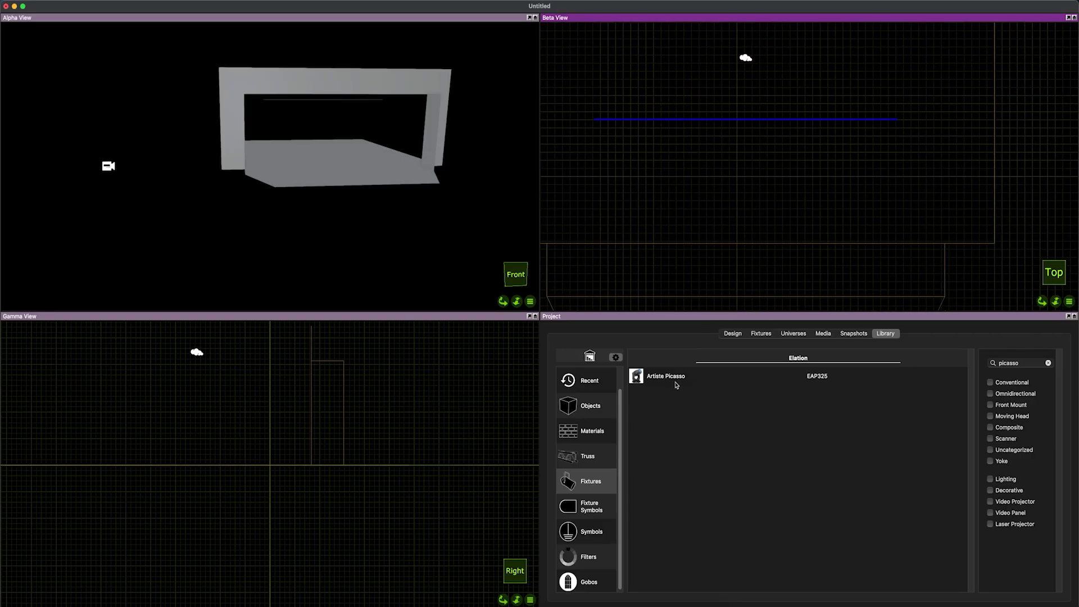
left_click_drag(676, 385, 606, 118)
left_click(628, 93)
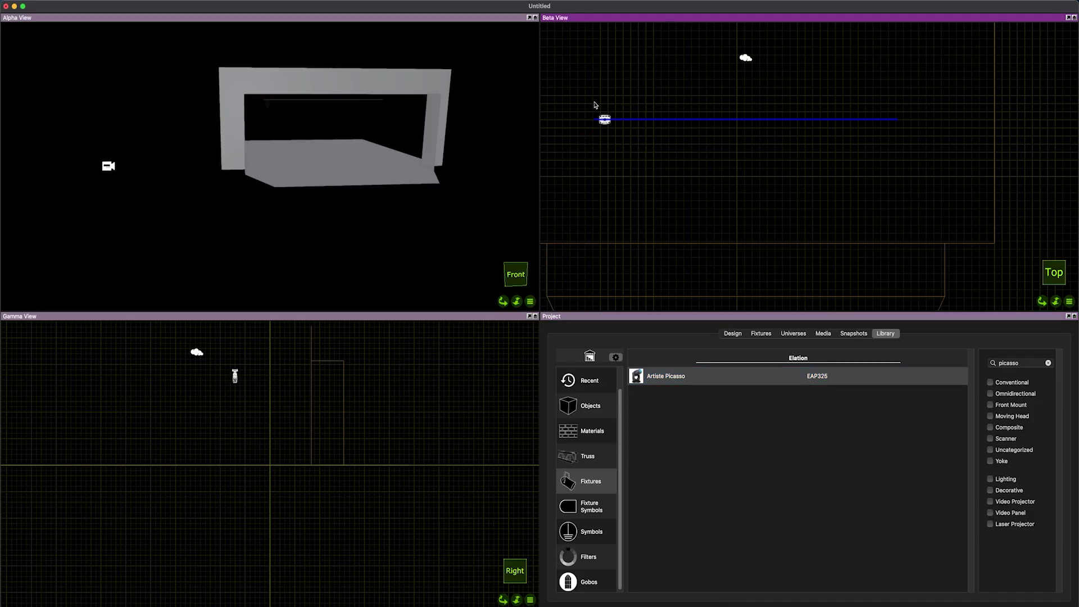
- Copy the Artiste Picasso twice along the pipe so that three fixtures hang side by side from its left end
left_click(617, 129)
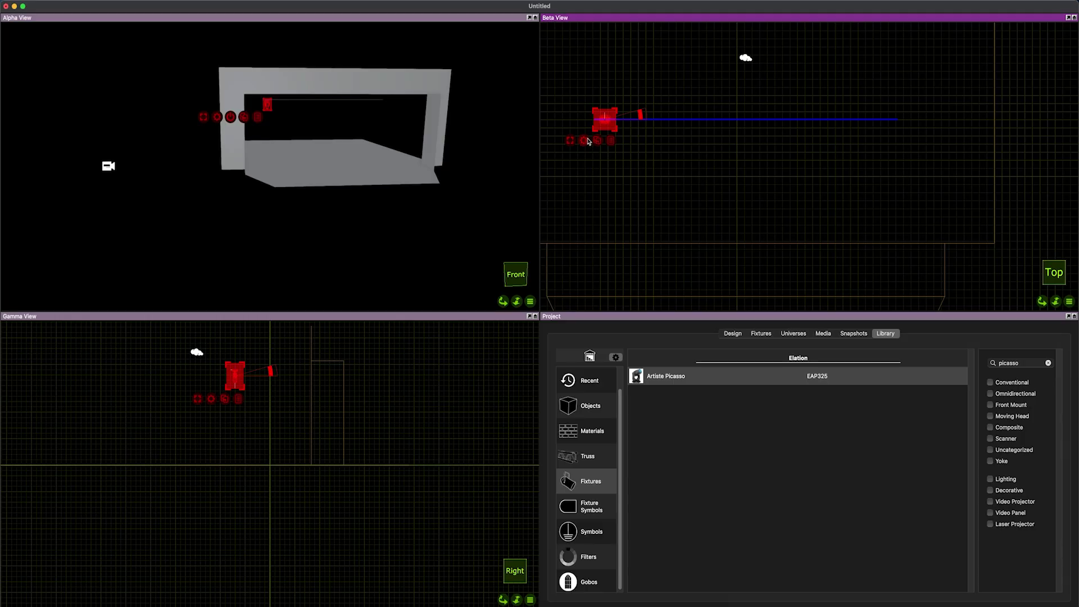
left_click(613, 138)
left_click_drag(596, 141, 648, 141)
left_click(689, 147)
left_click(661, 156)
left_click(665, 122)
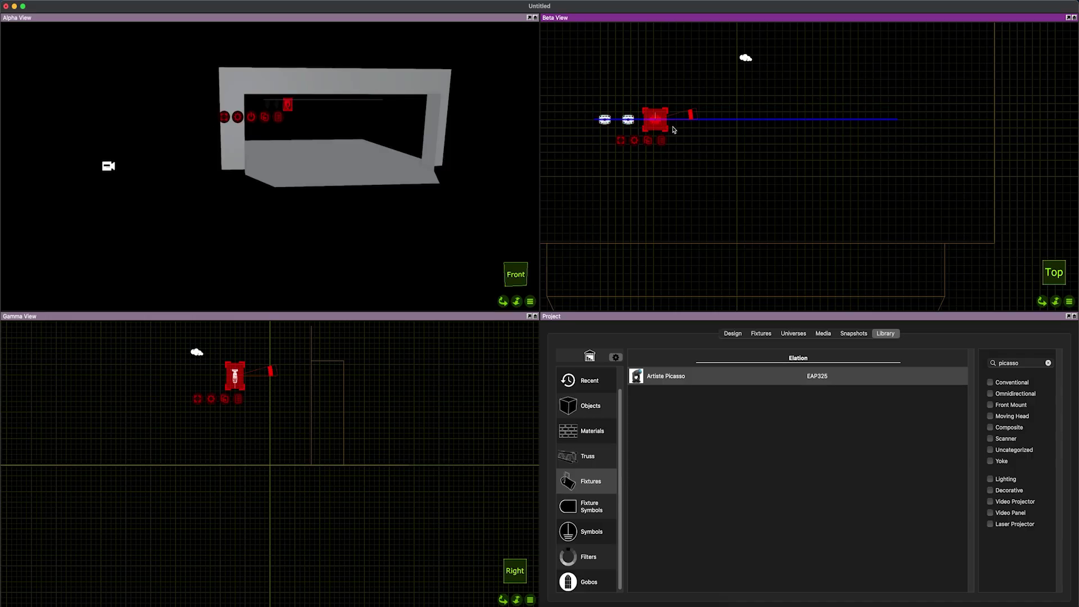
- Duplicate the third fixture 5 times along the pipe with an X offset of 4'
right_click(629, 148)
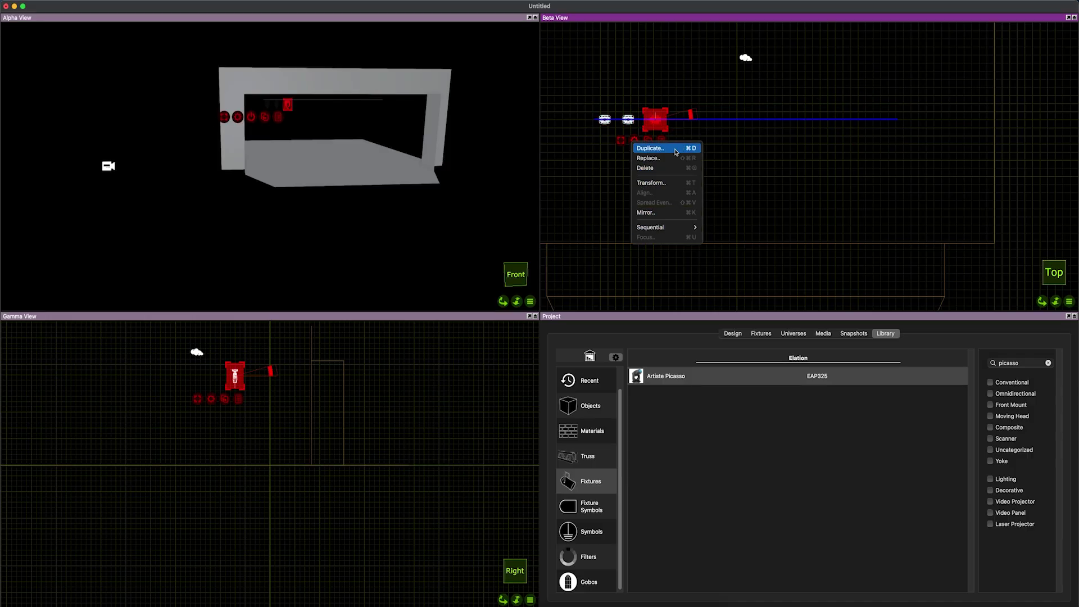
left_click(841, 167)
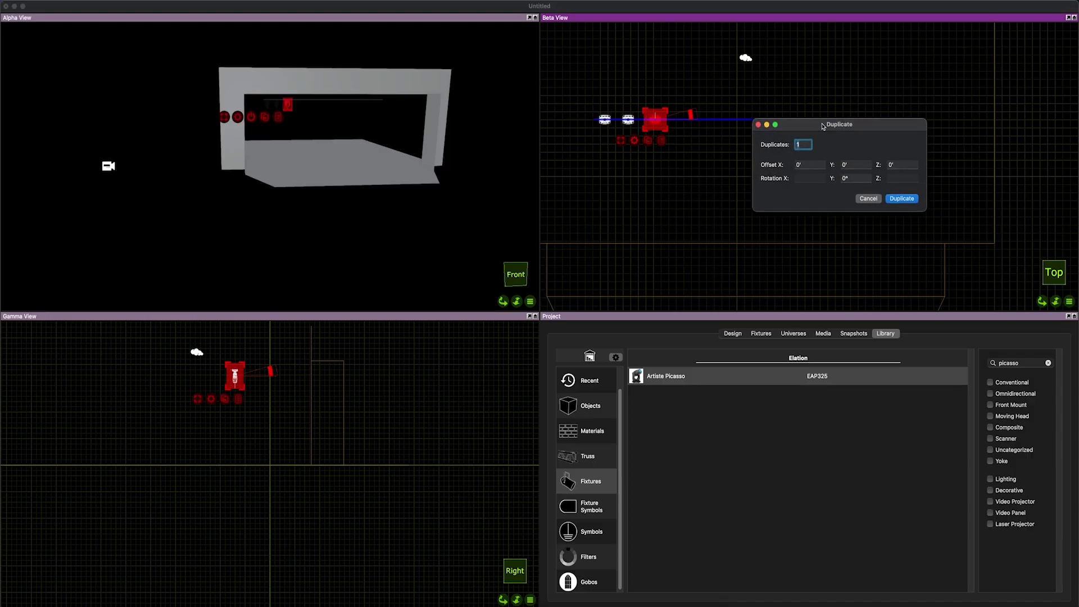
left_click_drag(821, 129, 777, 168)
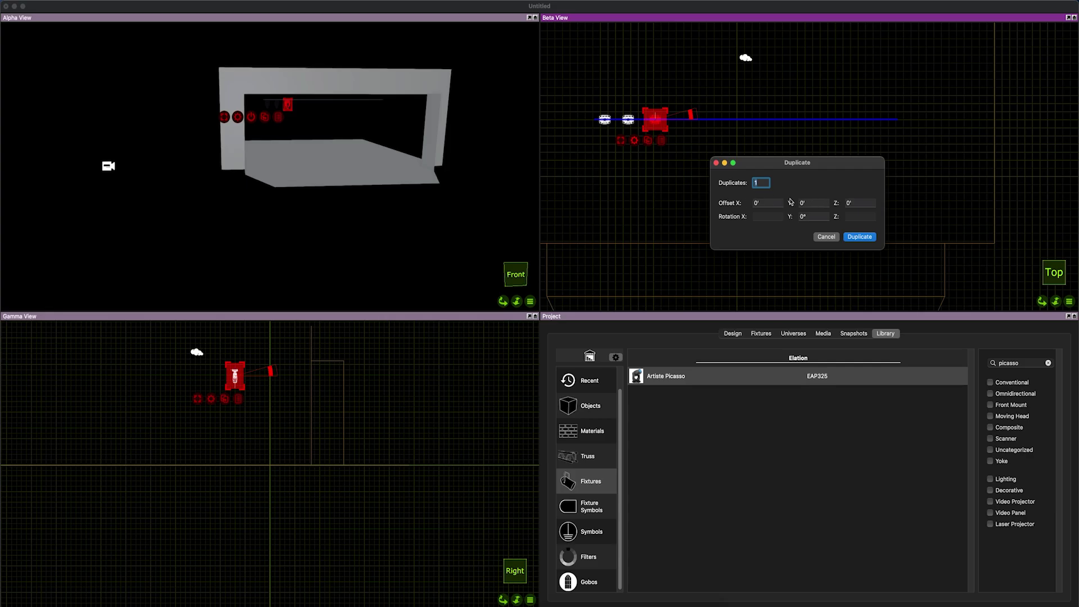
key("Tab")
type("4")
left_click(759, 182)
type("5")
key("Return")
- Move the last fixture to the right end of the pipe, and spread all eight fixtures evenly between the two ends
left_click_drag(810, 119, 890, 118)
left_click(652, 91)
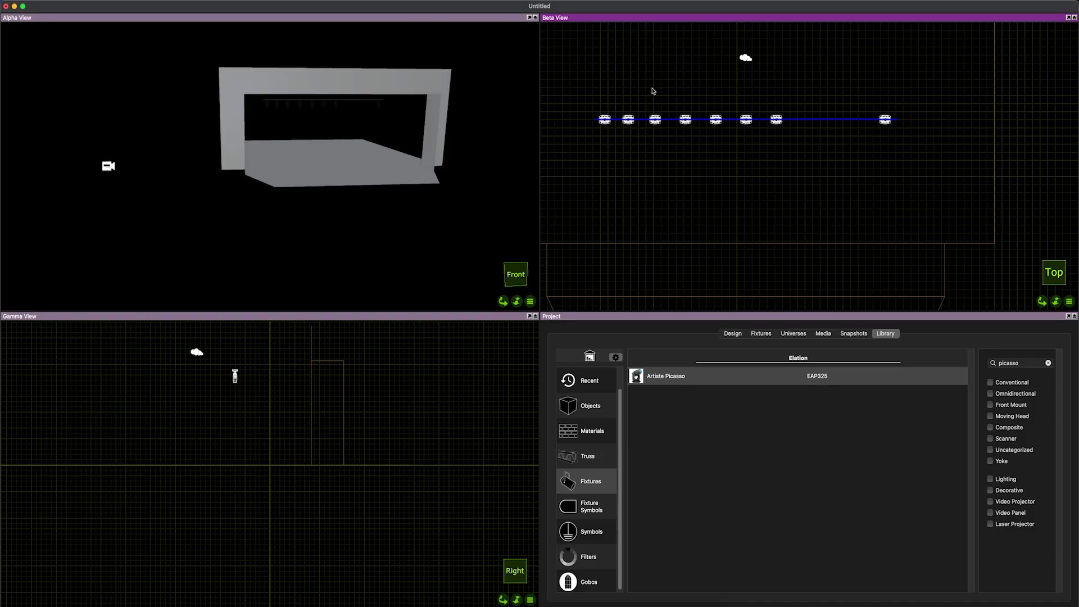
left_click(606, 119)
left_click(609, 90)
left_click_drag(603, 105, 892, 151)
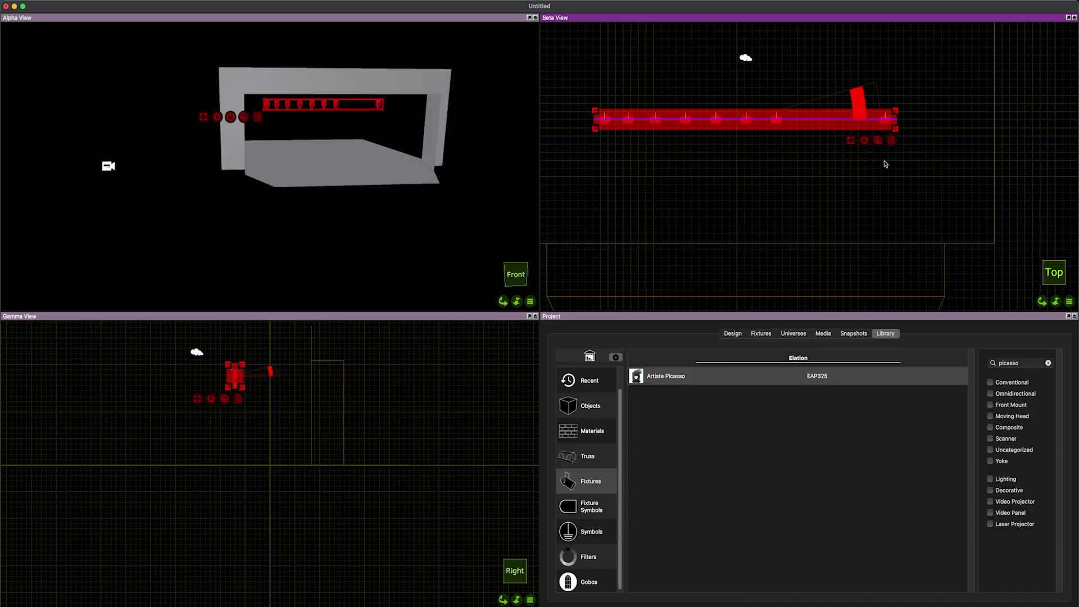
right_click(863, 144)
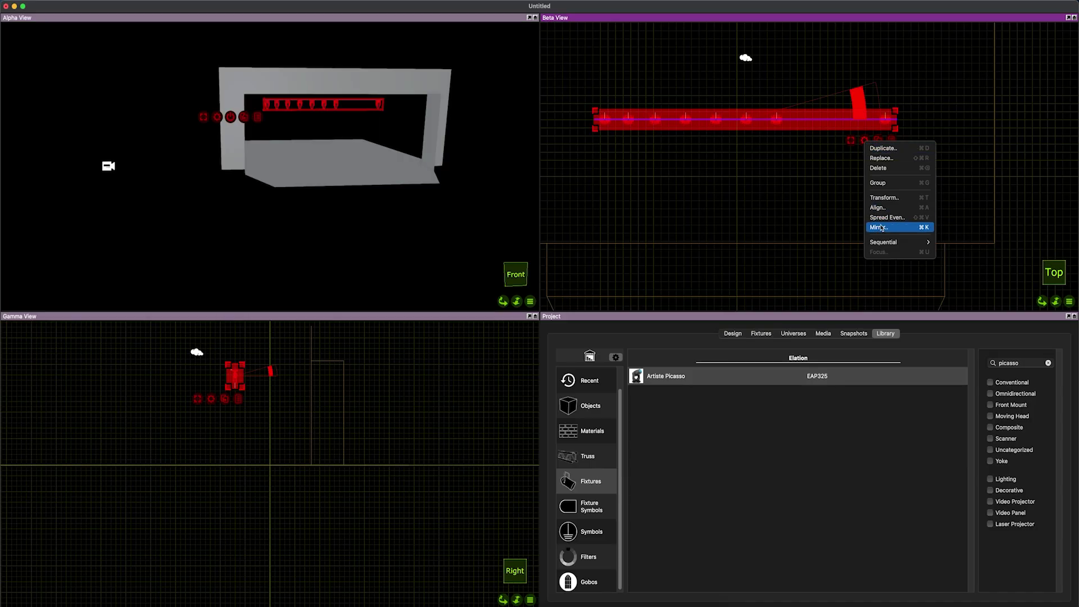
left_click(887, 217)
left_click(755, 228)
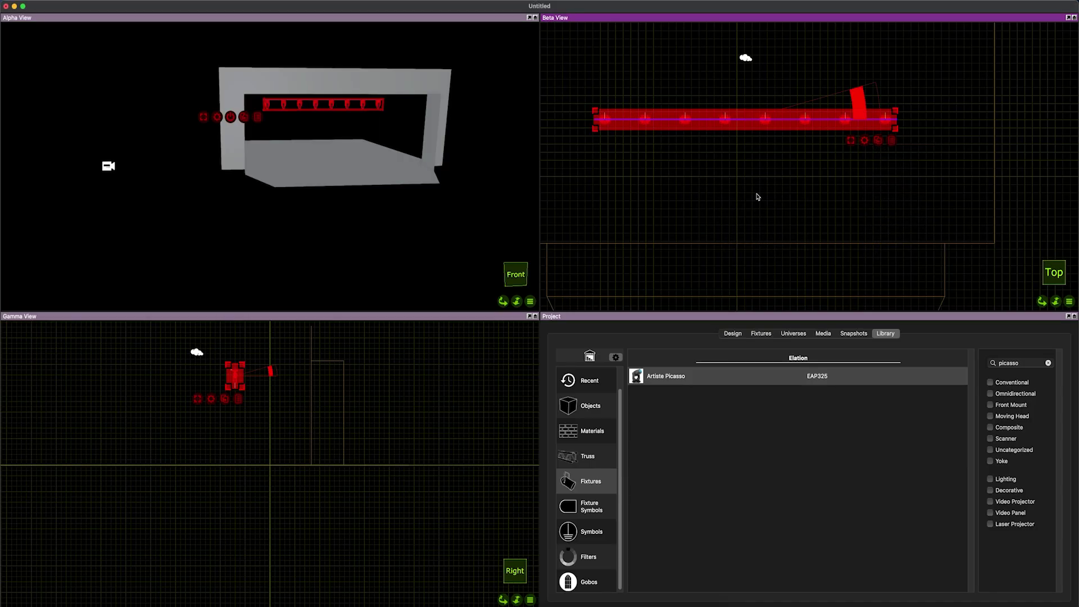
- Assign all eight Artiste Picasso fixtures to the Lights layer
left_click_drag(599, 115, 896, 148)
left_click(733, 335)
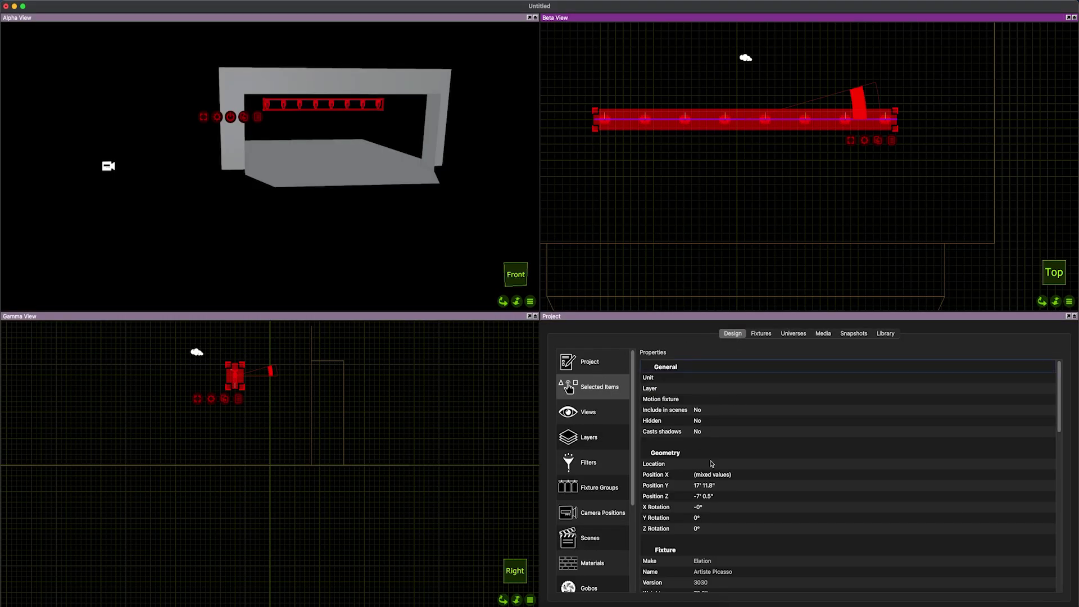
left_click(712, 390)
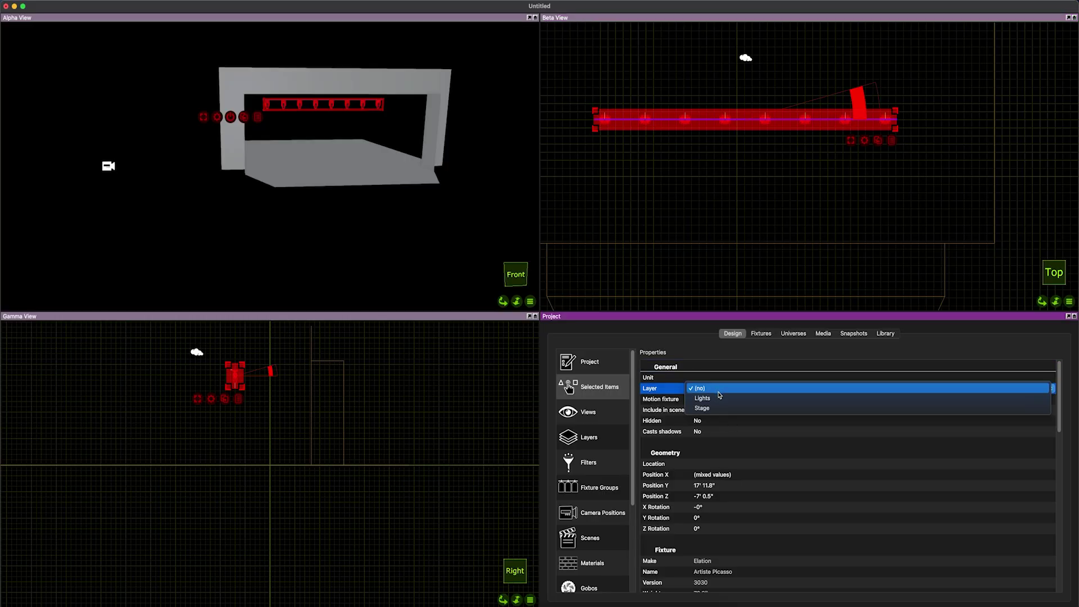
left_click(714, 398)
left_click(703, 289)
left_click(704, 219)
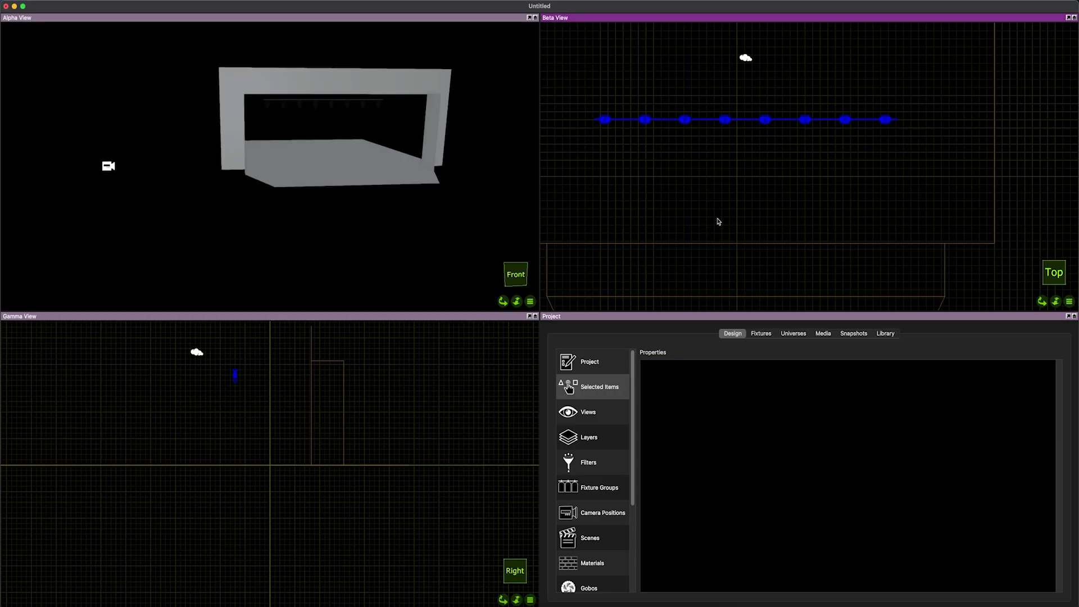
- Turn the Beta view to face front, and set the eight fixtures' control mode to Extended 1.1.7 (62 chs)
right_click_drag(806, 226, 825, 138)
right_click_drag(815, 258, 813, 247)
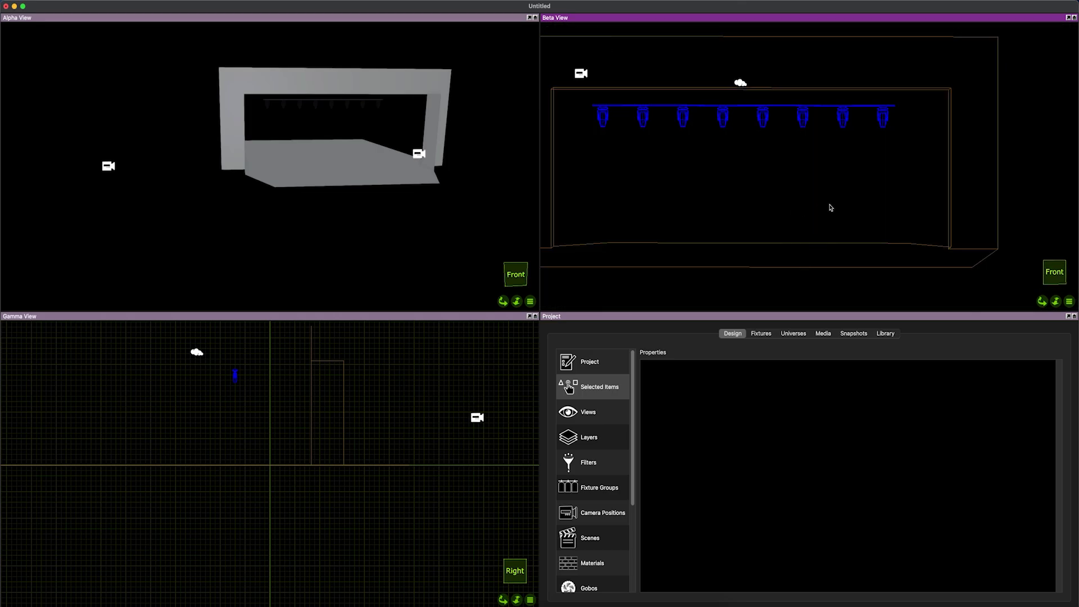
mouse_move(829, 203)
right_mouse_down()
mouse_move(817, 224)
mouse_move(820, 196)
mouse_move(879, 191)
mouse_move(902, 175)
mouse_move(860, 173)
mouse_move(870, 184)
mouse_move(860, 176)
mouse_move(843, 203)
mouse_move(869, 183)
mouse_move(840, 208)
mouse_move(844, 193)
right_mouse_up()
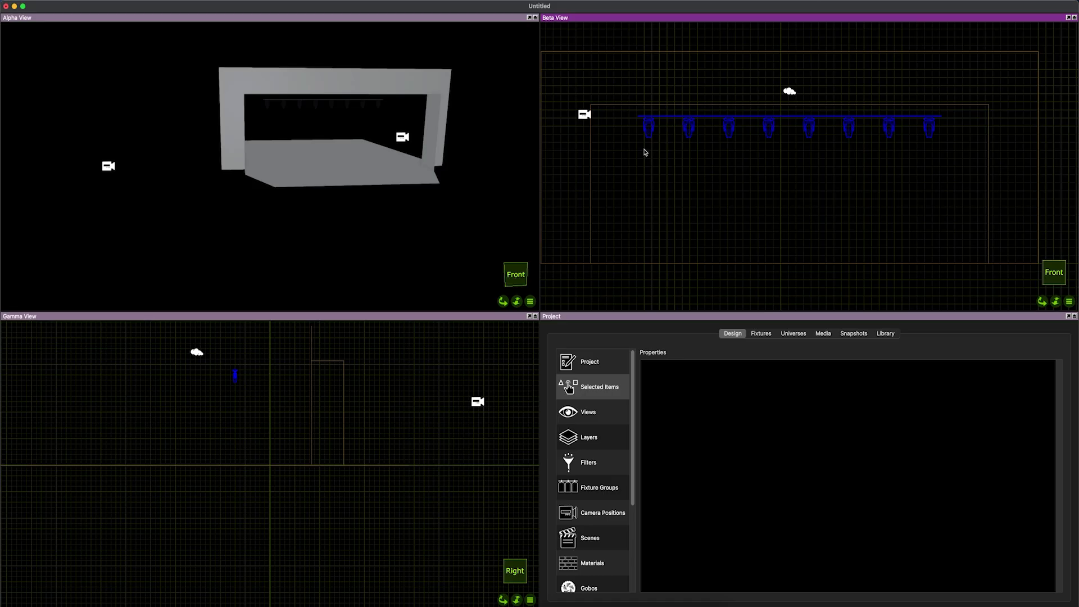
left_click(647, 132)
left_click(632, 179)
left_click_drag(630, 145, 938, 114)
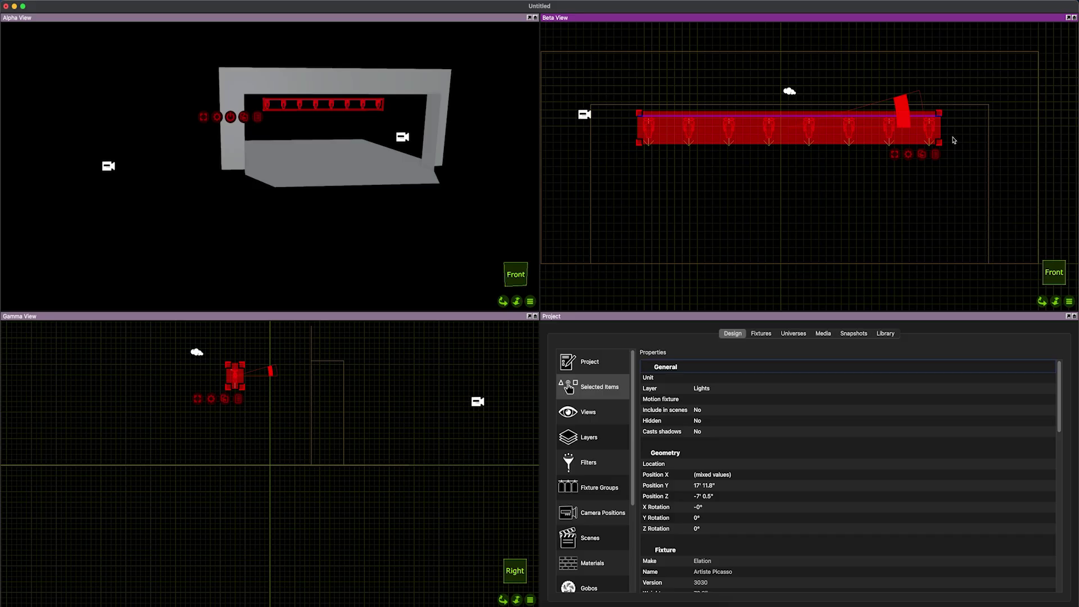
scroll(787, 484, "down", 6)
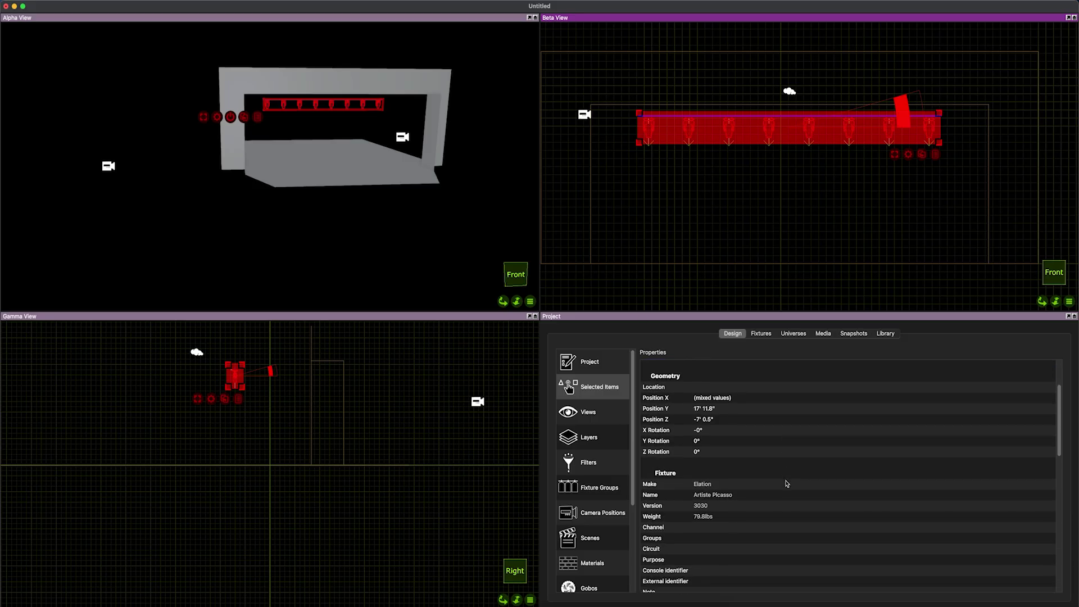
left_click(740, 510)
left_click(741, 509)
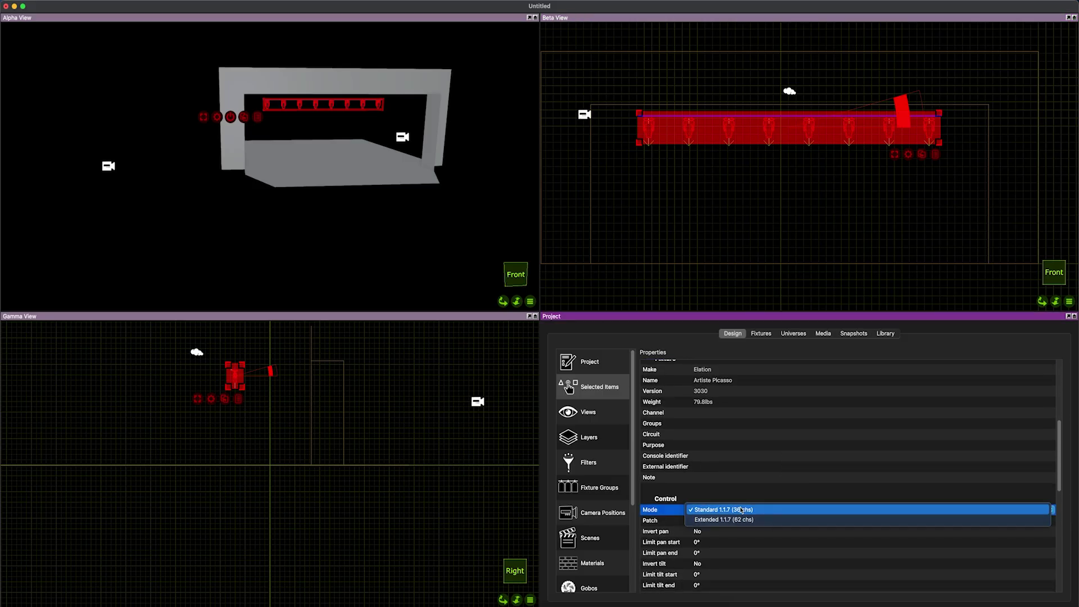
left_click(757, 520)
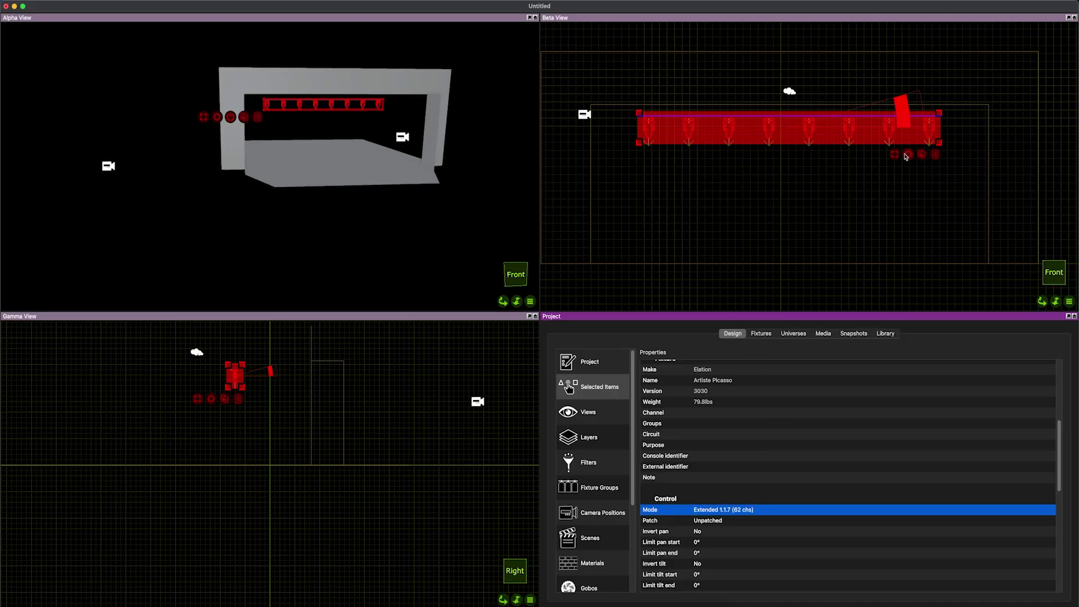
- Assign sequential channels to the eight selected fixtures, starting at 101
right_click(906, 156)
mouse_move(927, 253)
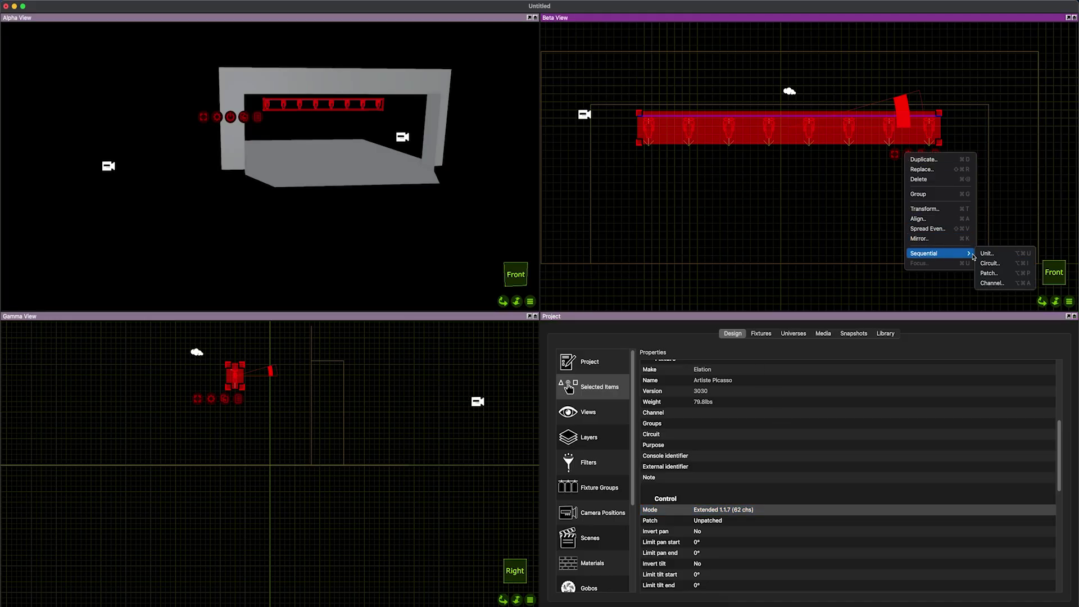
left_click(992, 282)
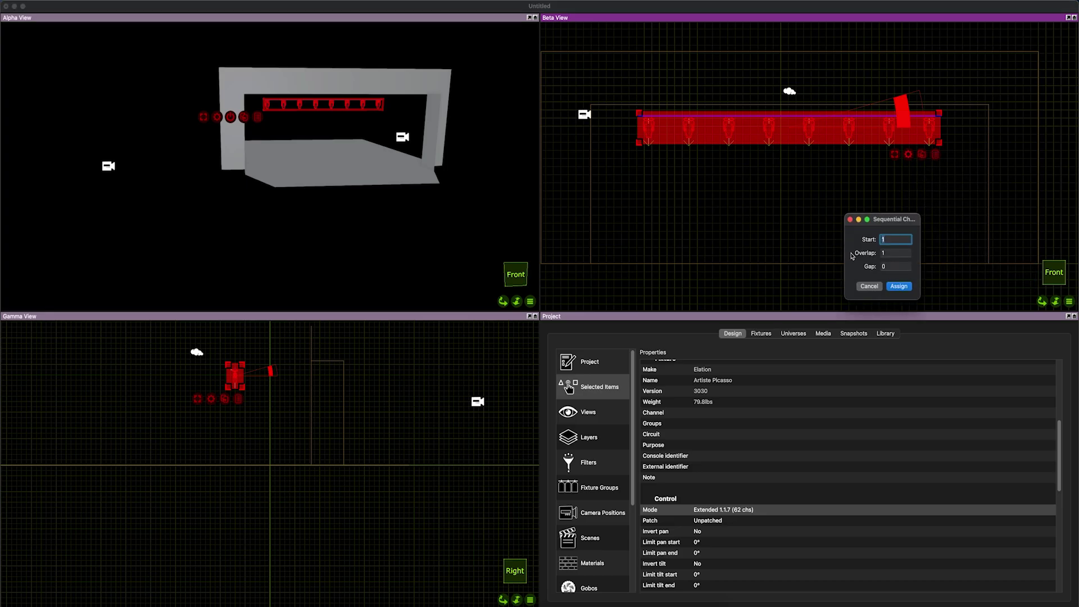
key("BackSpace")
type("101")
key("Return")
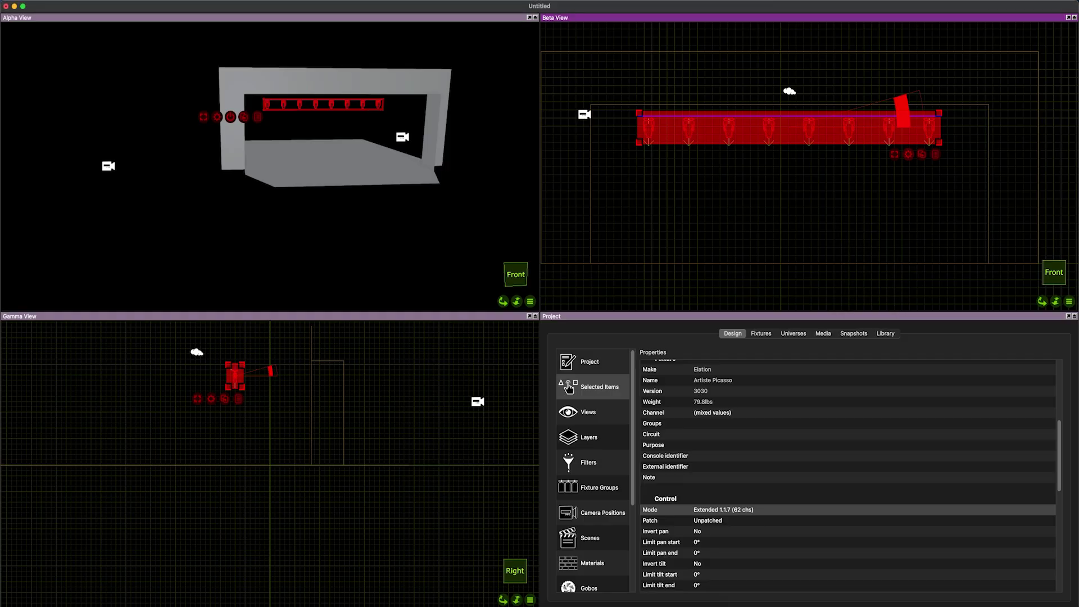
- Show the project's fixture list, and patch the eight selected fixtures sequentially from start address 1
left_click(762, 334)
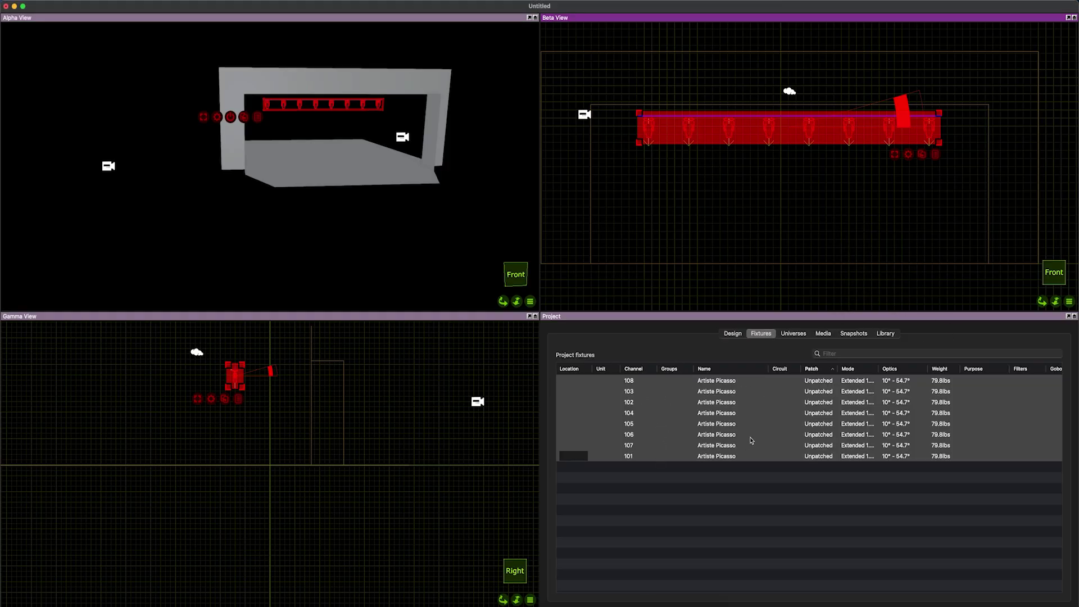
left_click(918, 155)
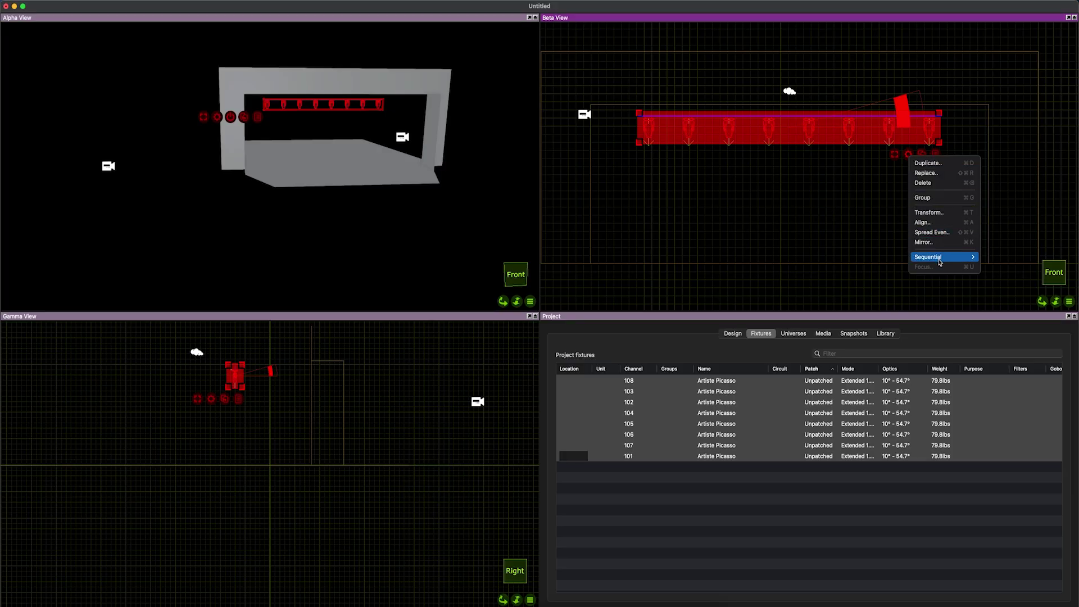
mouse_move(956, 257)
left_click(1010, 276)
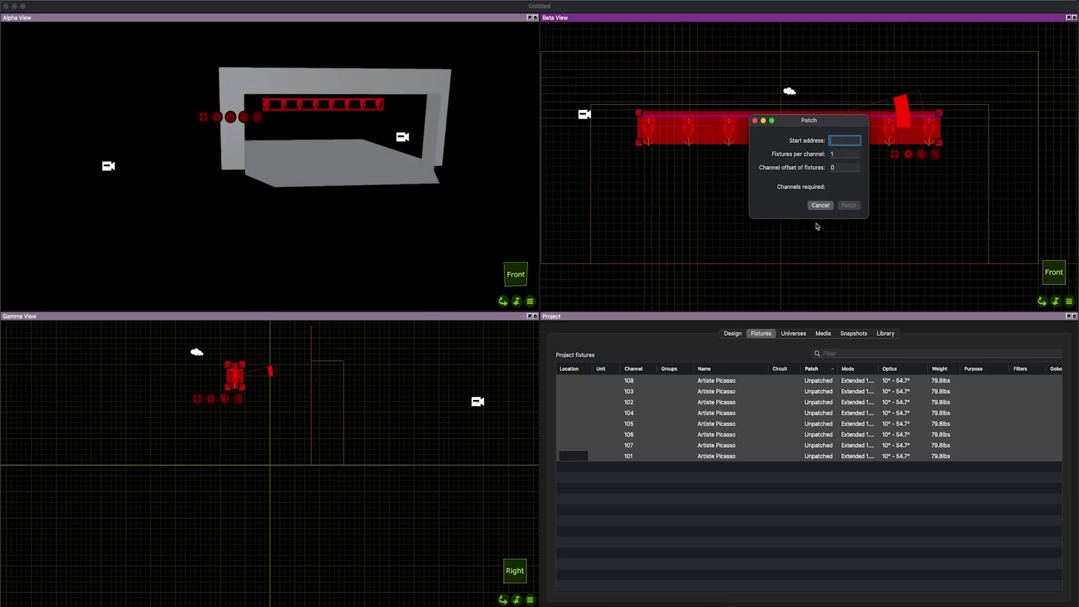
type("1")
left_click(849, 205)
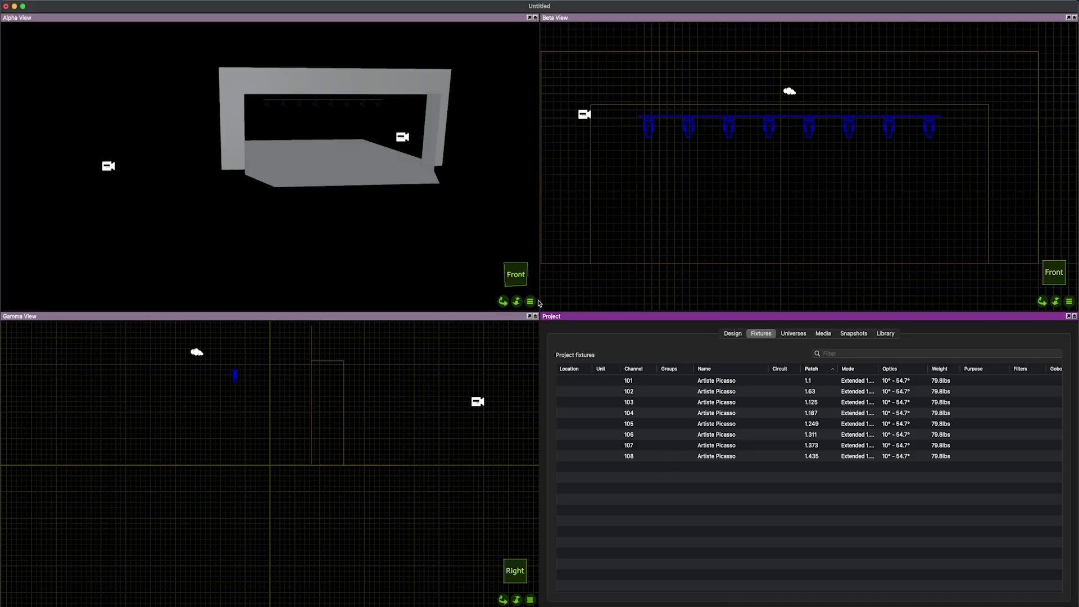
- Set the Alpha View's ambient lighting to 0% in the project's view properties
left_click(530, 302)
left_click(807, 418)
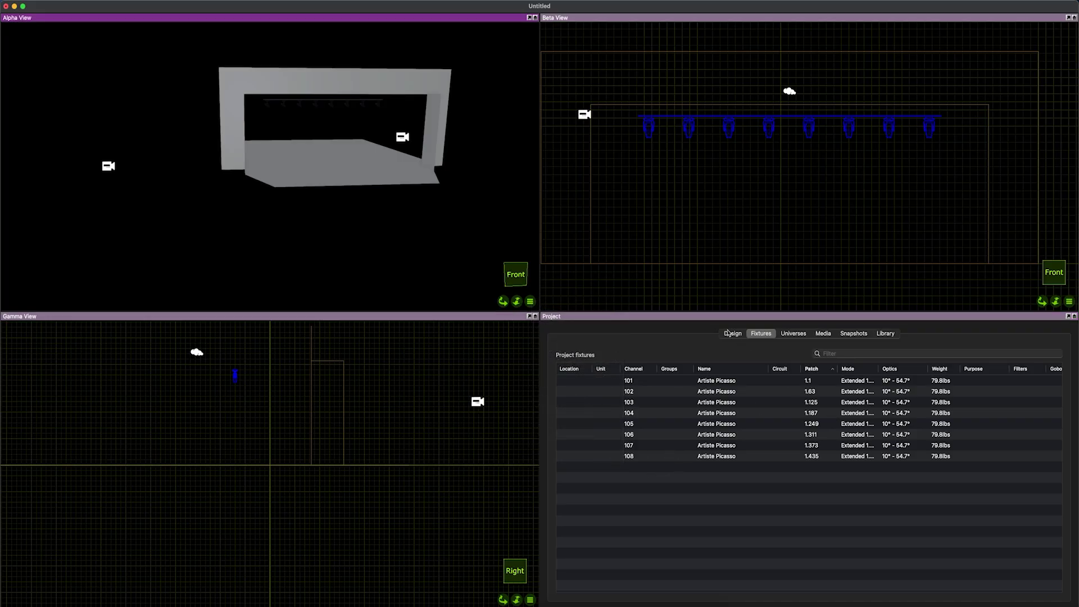
left_click(732, 333)
left_click(581, 416)
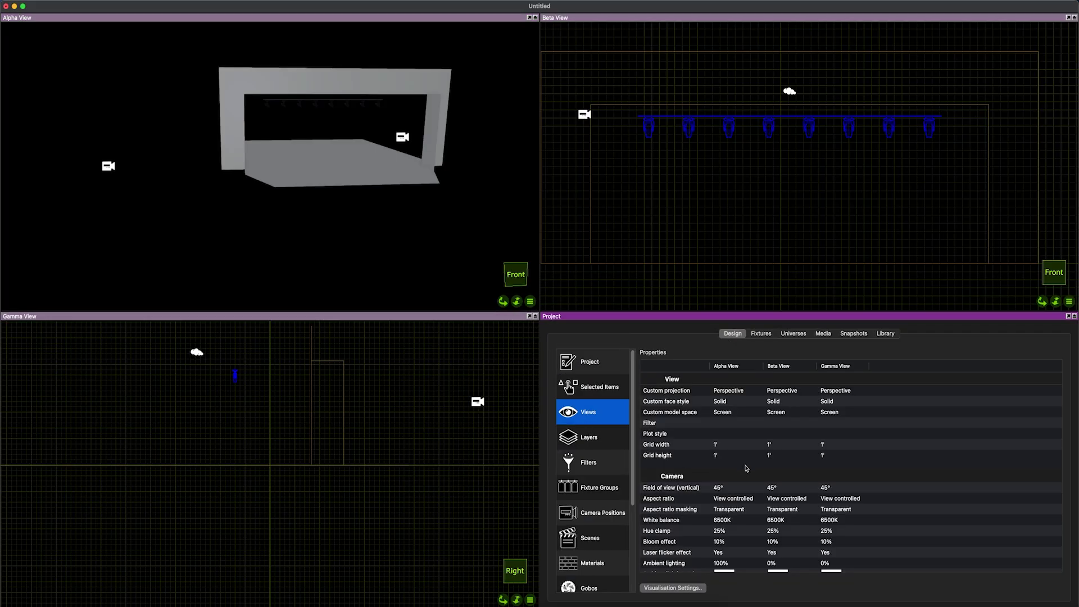
scroll(738, 491, "down", 2)
left_click(729, 542)
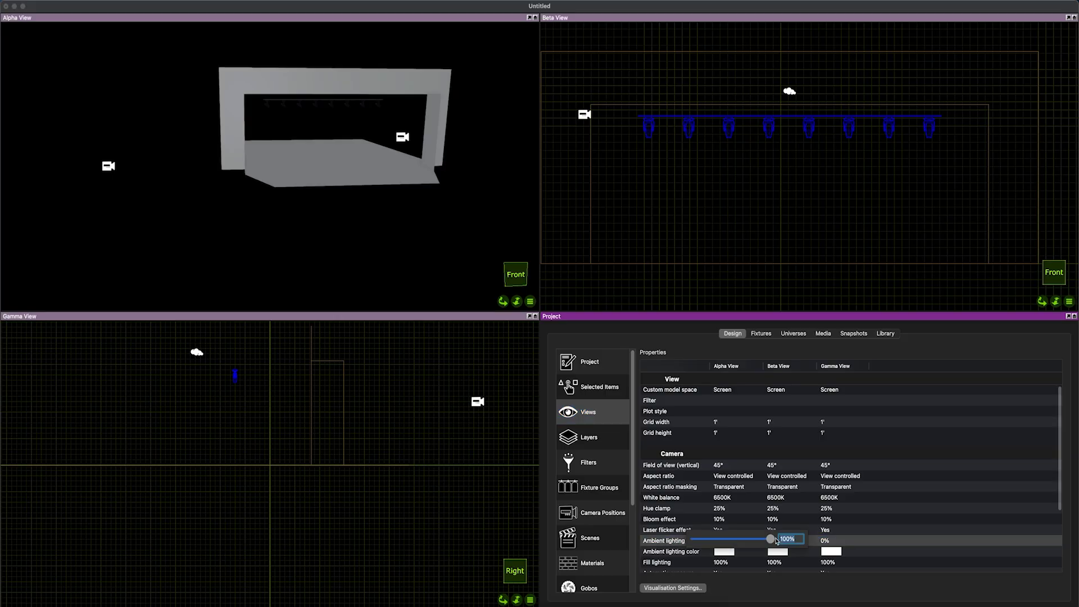
left_click_drag(773, 538, 691, 538)
key("Return")
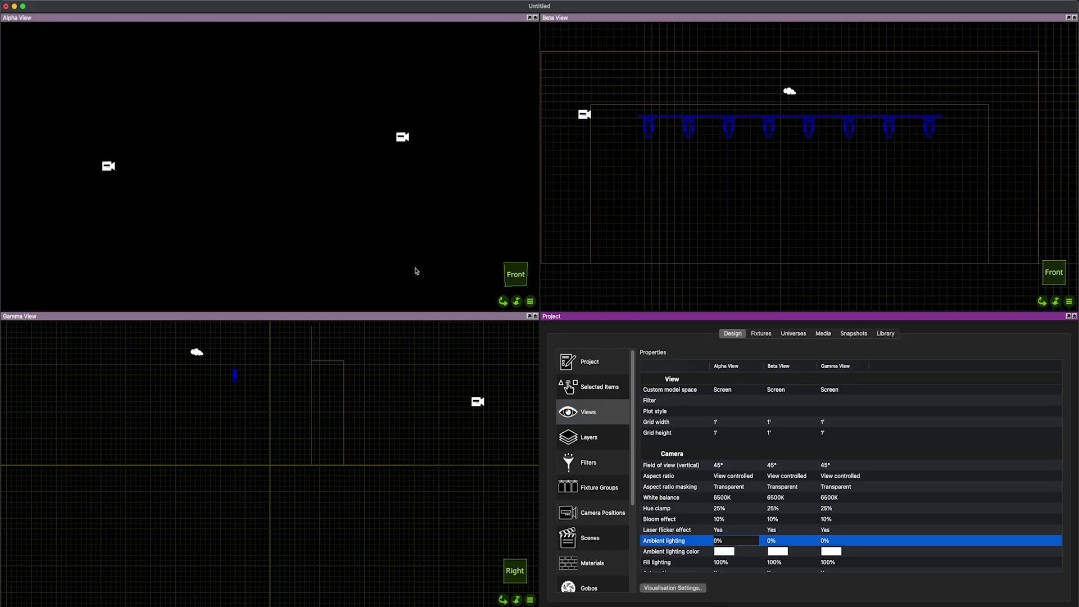
left_click(430, 204)
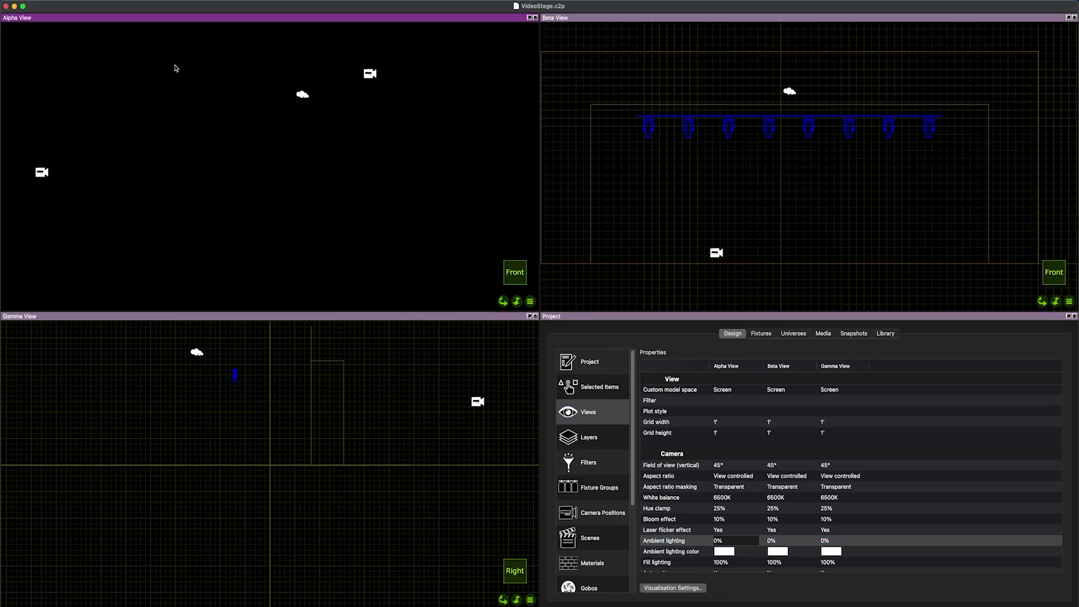
- Export the whole model to the Desktop as an MVR file named VideoStage
left_click(57, 1)
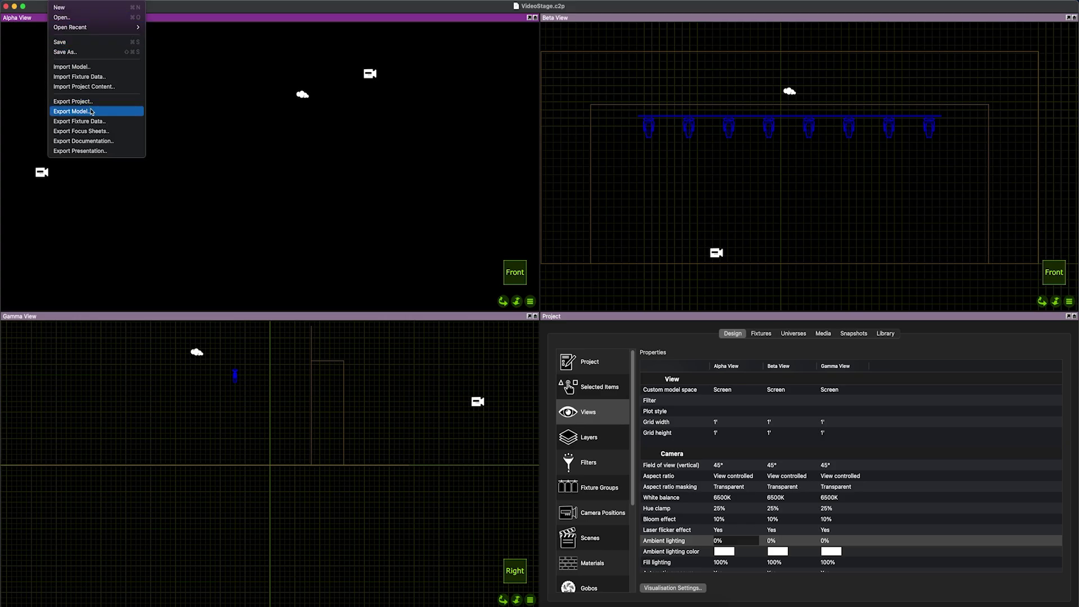
left_click(91, 112)
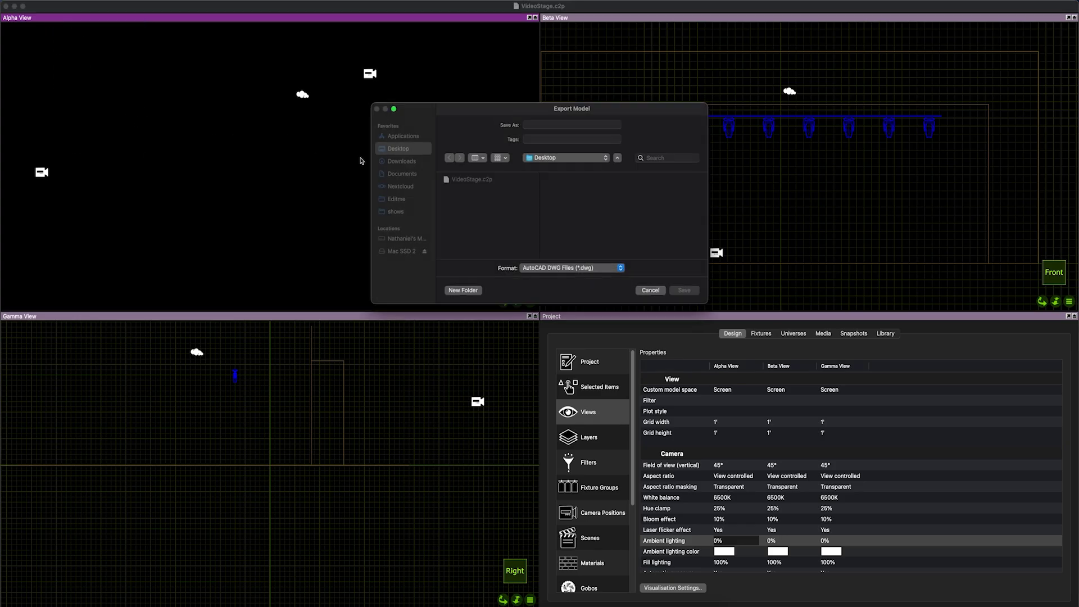
left_click(555, 267)
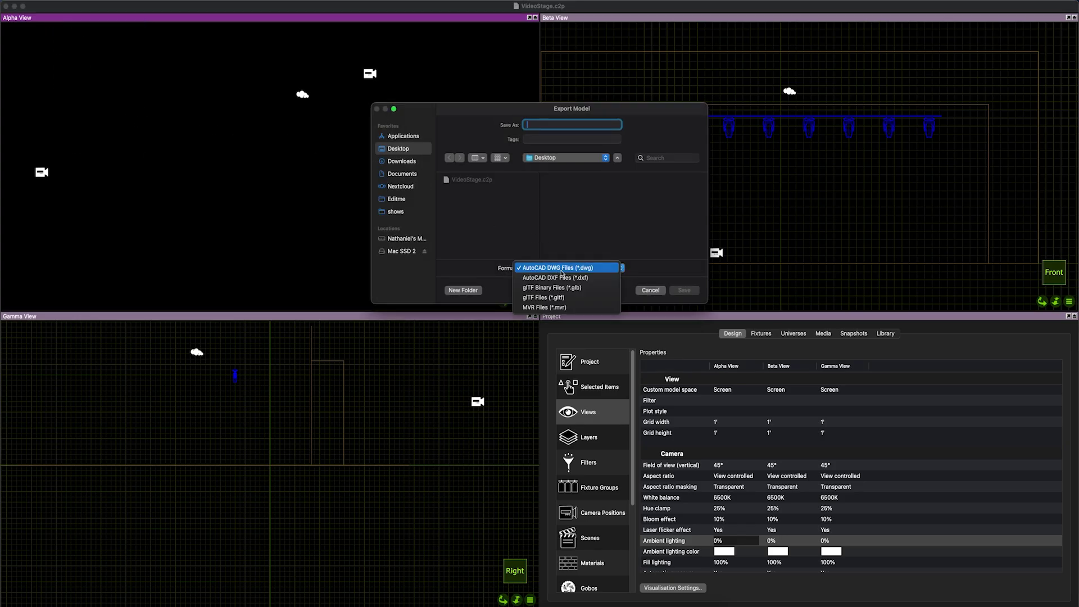
left_click(553, 307)
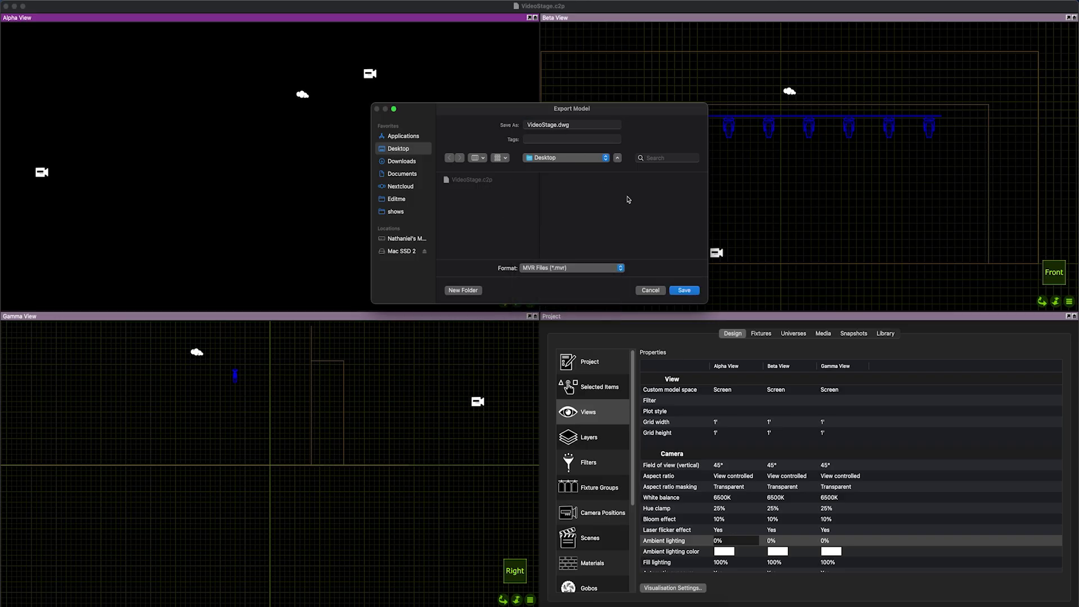
left_click(561, 270)
left_click(561, 268)
double_click(564, 126)
key("BackSpace")
key("BackSpace")
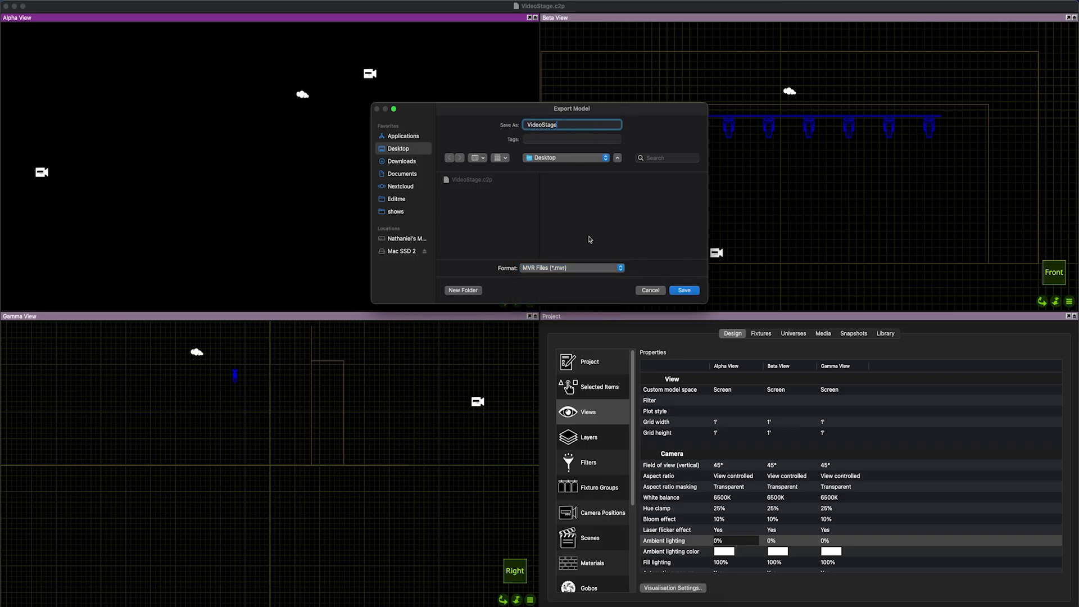
left_click(686, 292)
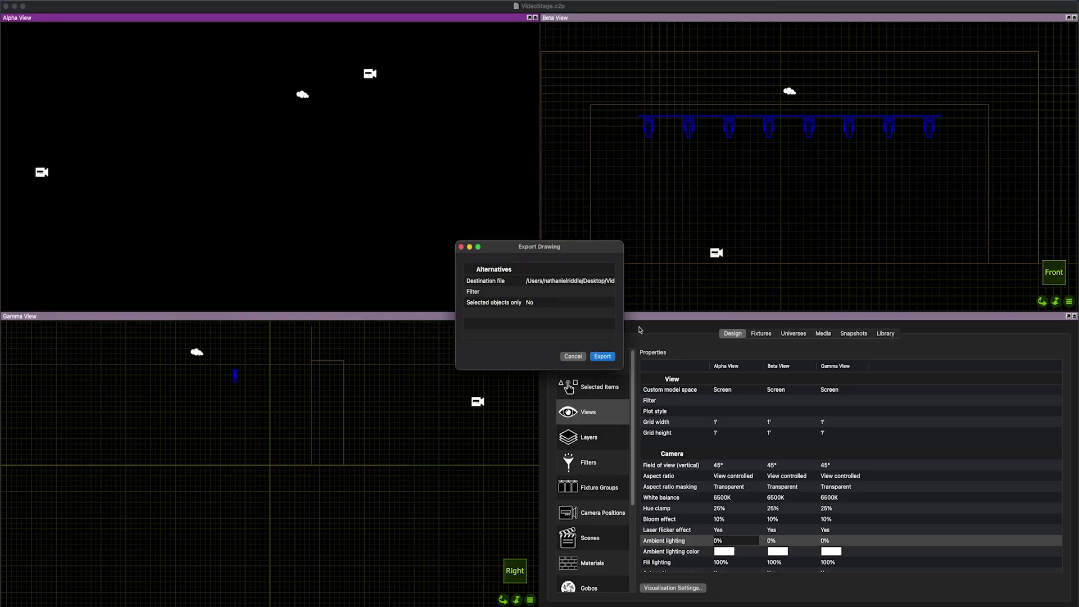
left_click(602, 357)
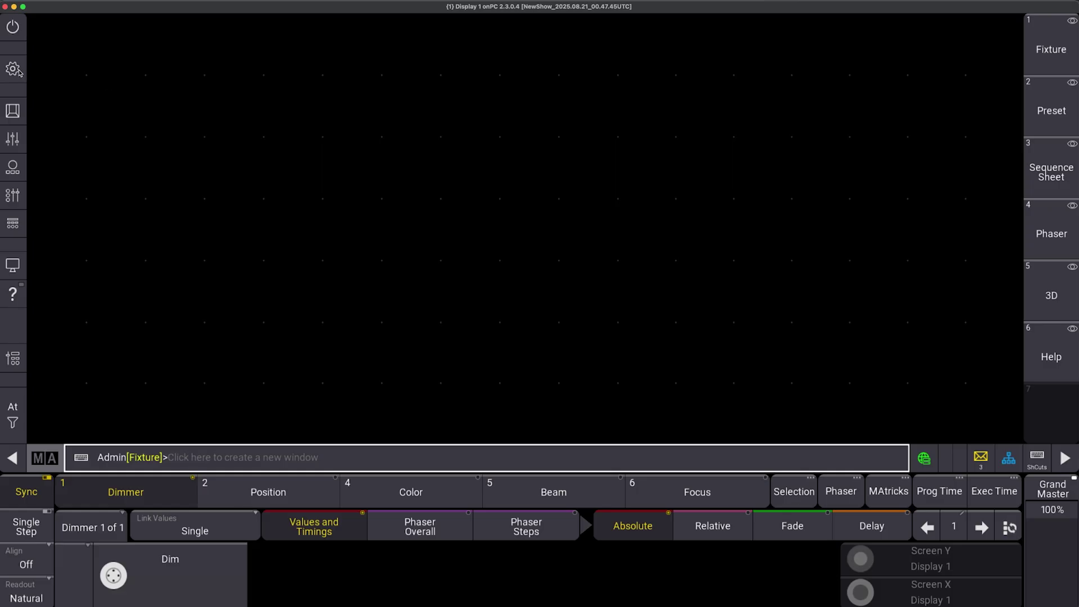
- Switch to grandMA3 onPC and save the new show under the name VideoStage
left_click(17, 71)
left_click(419, 400)
left_click(439, 313)
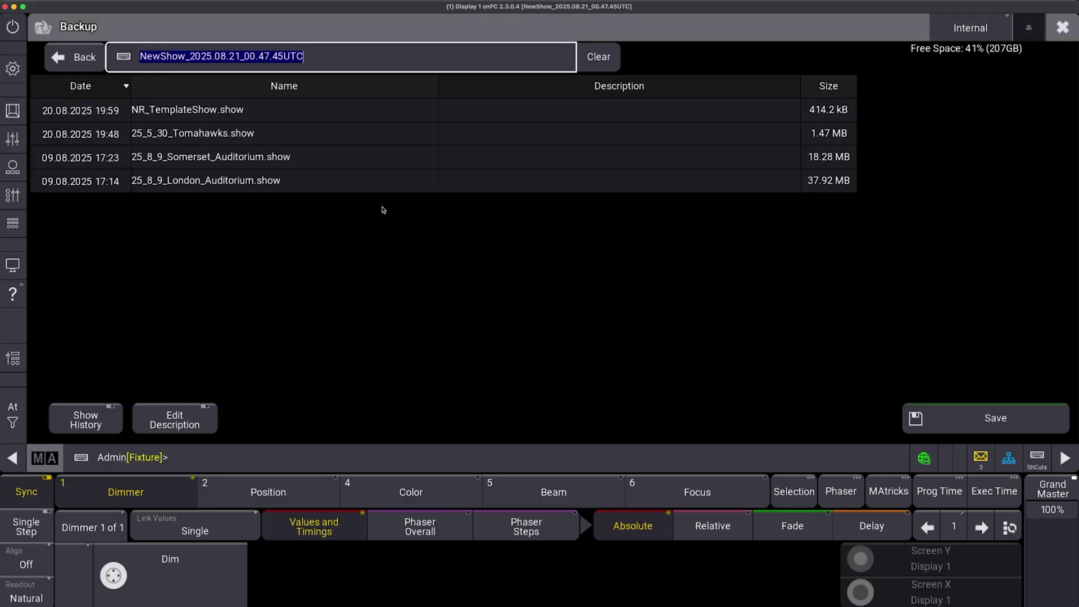
type("VideoStage")
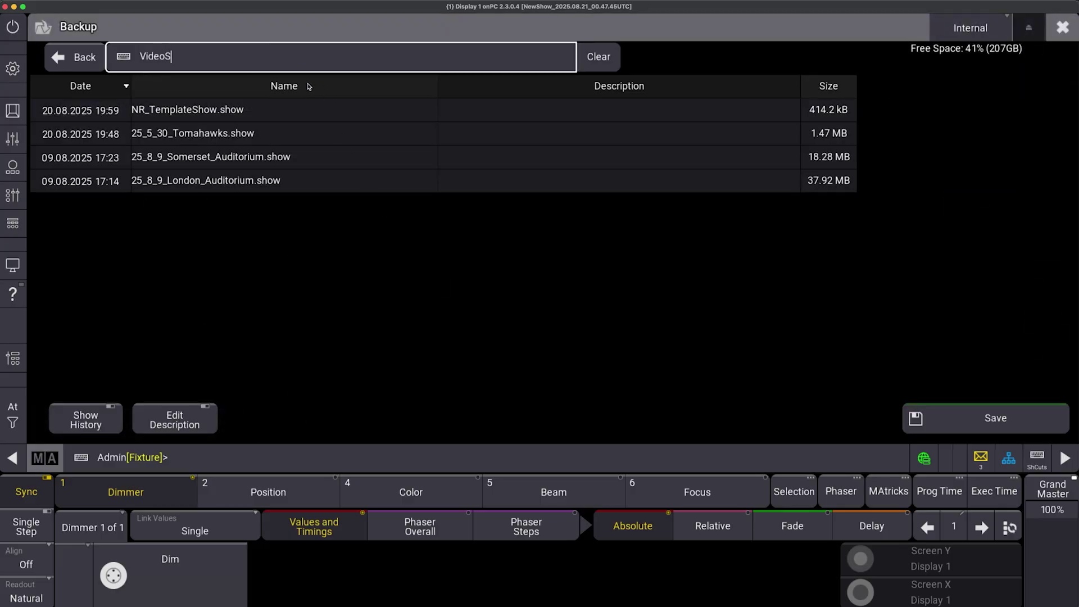
key("Return")
key("Return")
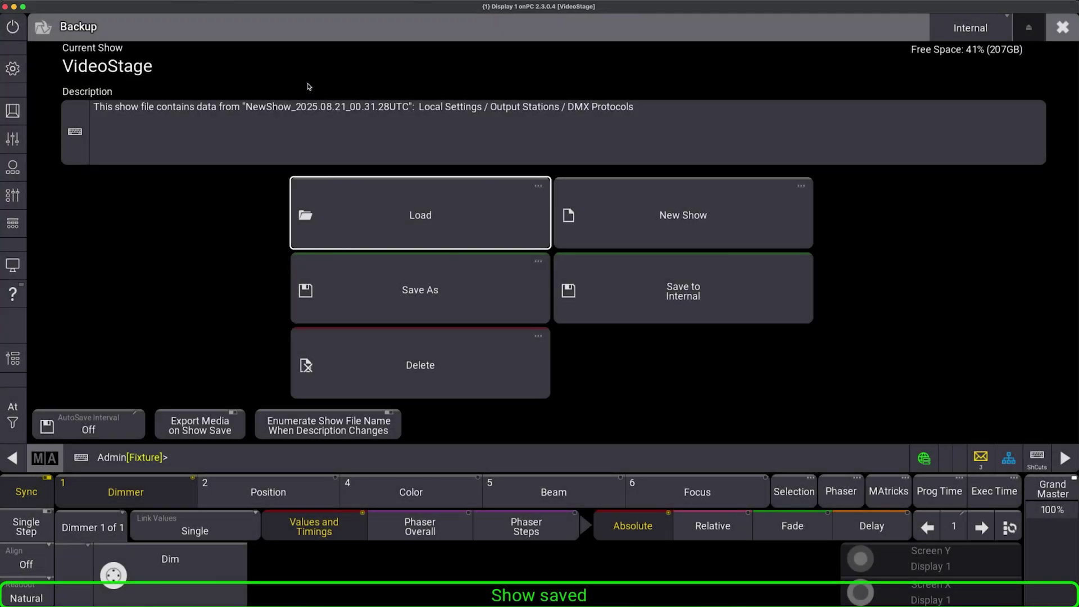
key("Escape")
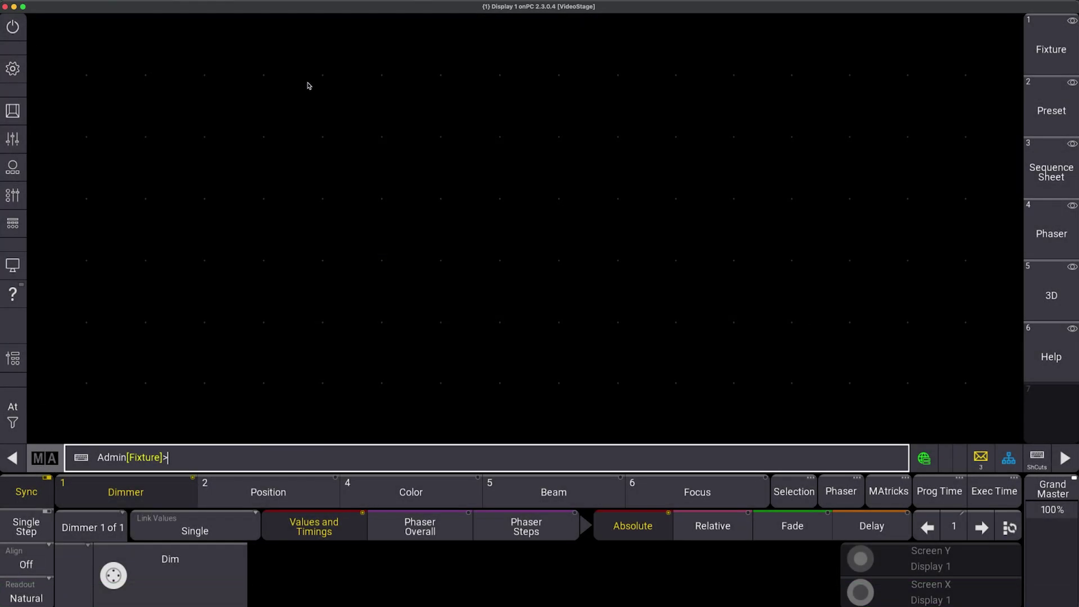
- Import VideoStage.mvr into the patch of Stage 1, taking over all its fixtures
left_click(16, 68)
left_click(409, 241)
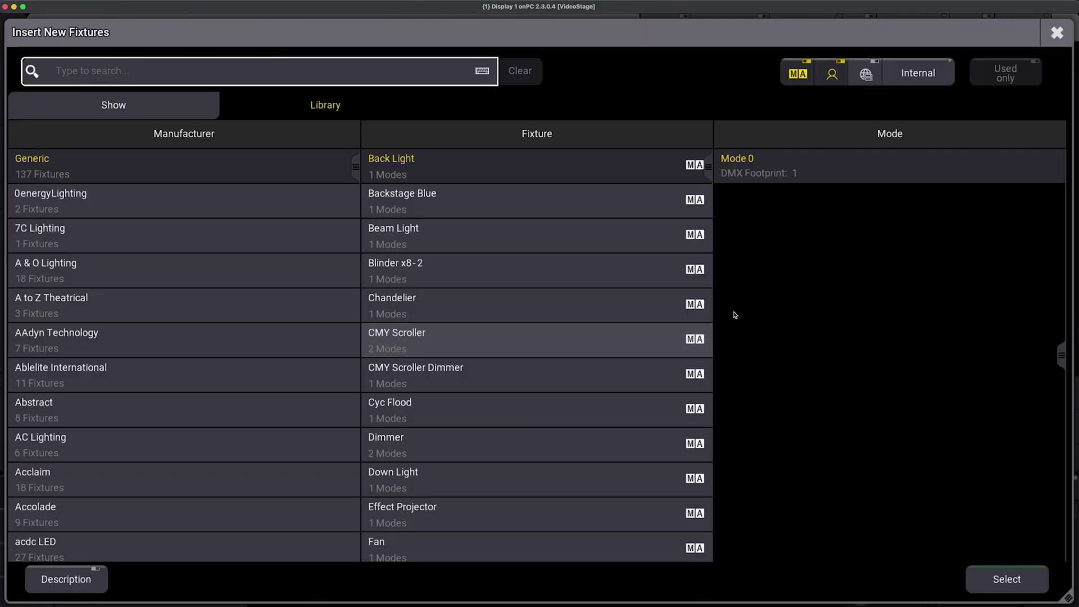
left_click(1056, 33)
left_click(768, 406)
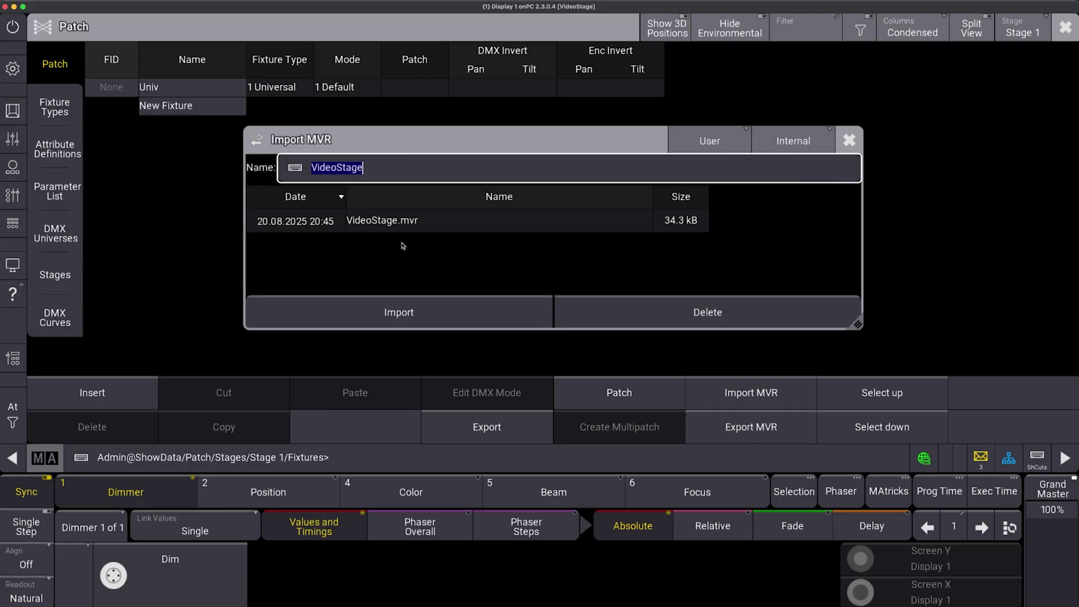
left_click(402, 222)
left_click(427, 304)
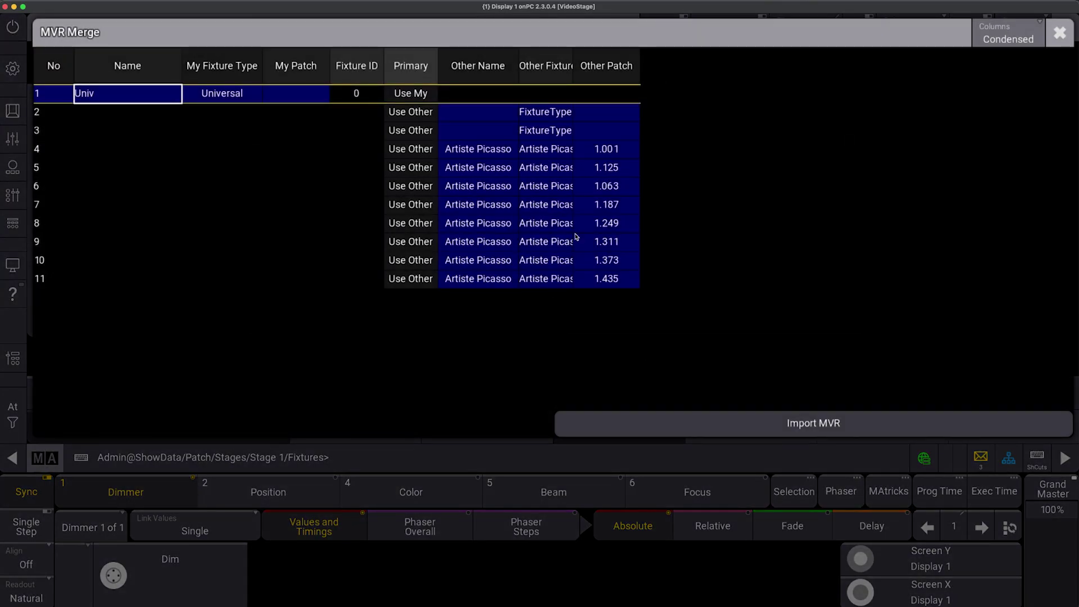
left_click(782, 419)
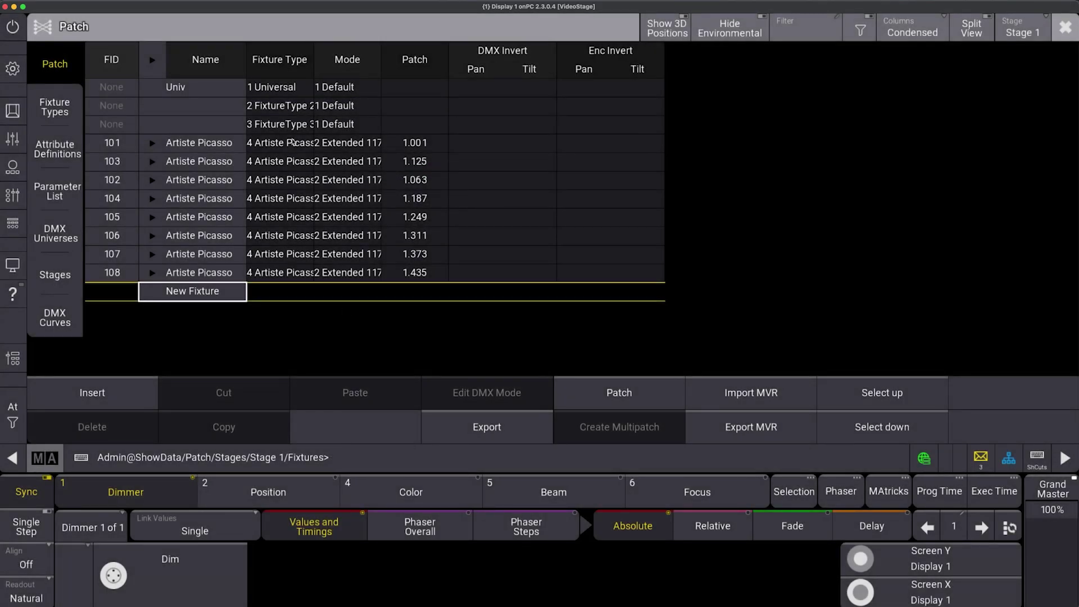
- Widen the fixture type column, start replacing the type of all eight Artiste Picasso fixtures, and search the library for "elation picasso"
left_click_drag(314, 70, 368, 71)
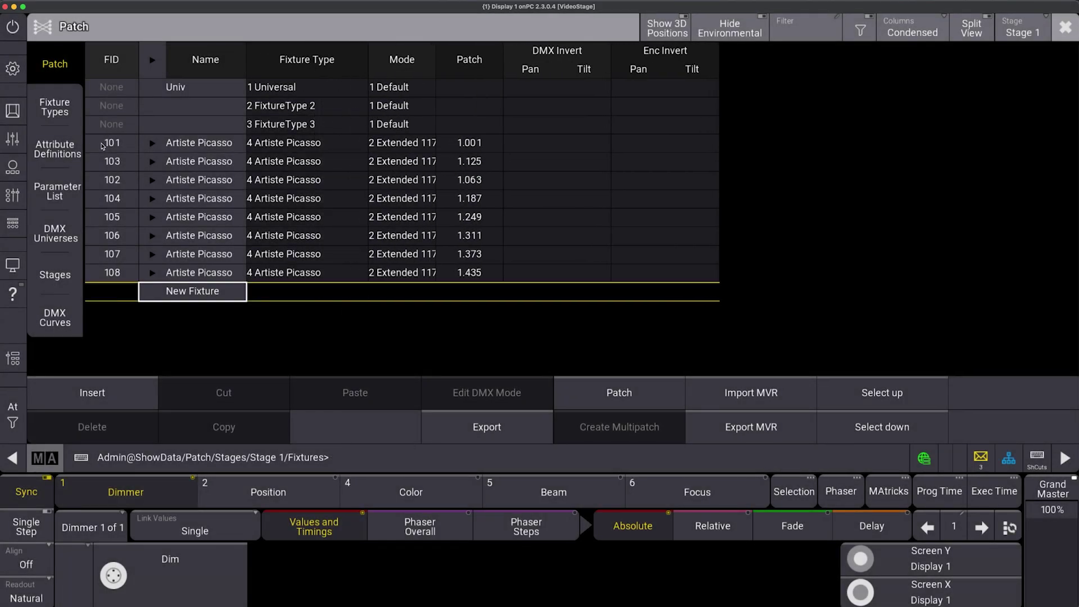
left_click_drag(319, 147, 315, 277)
double_click(315, 273)
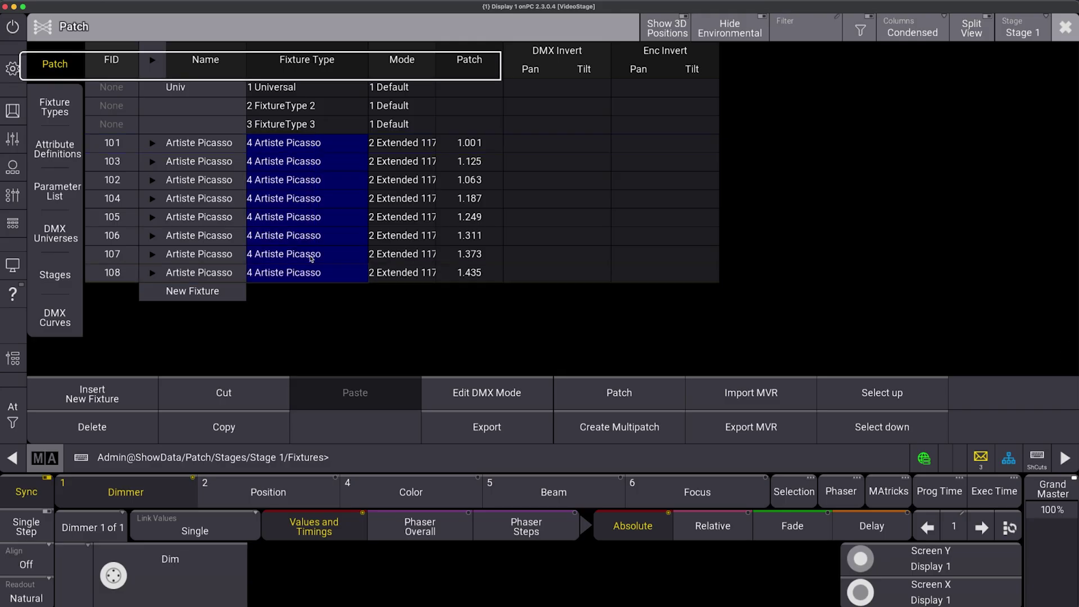
left_click(326, 99)
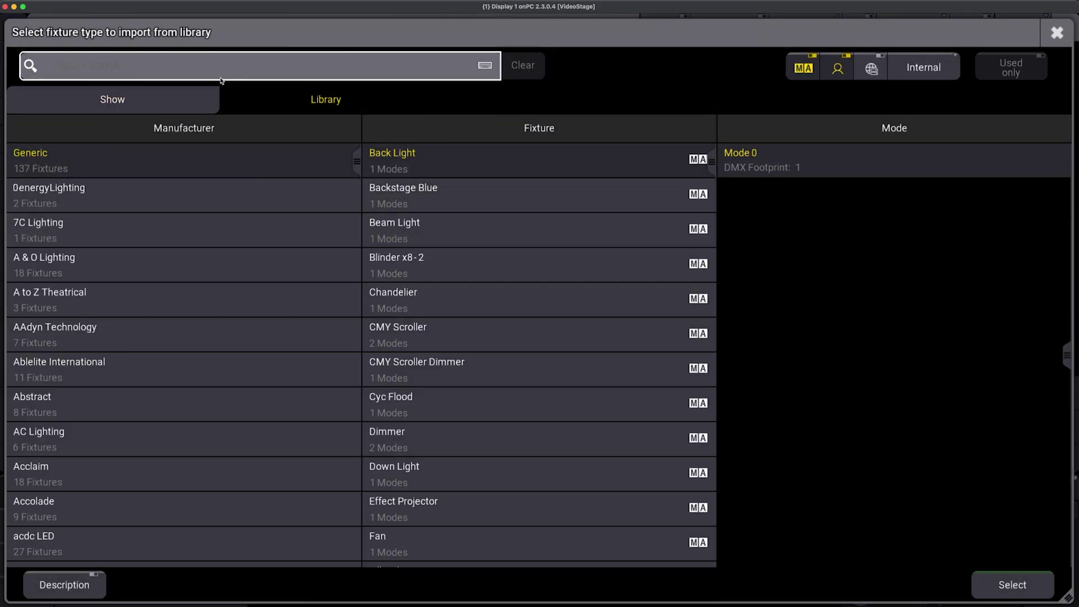
left_click(175, 64)
type("ele")
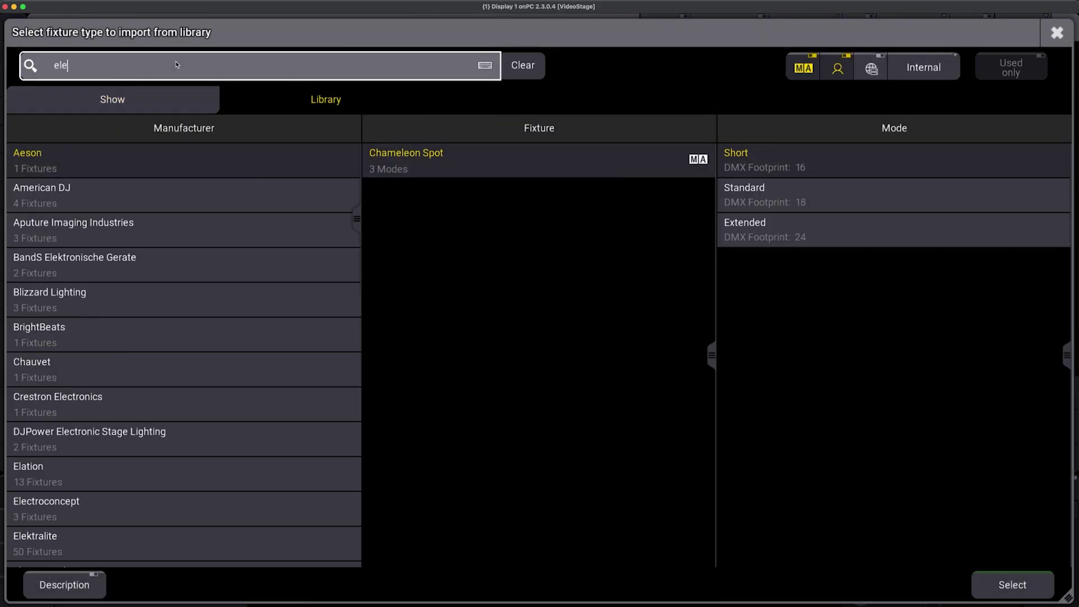
key("BackSpace")
type("at")
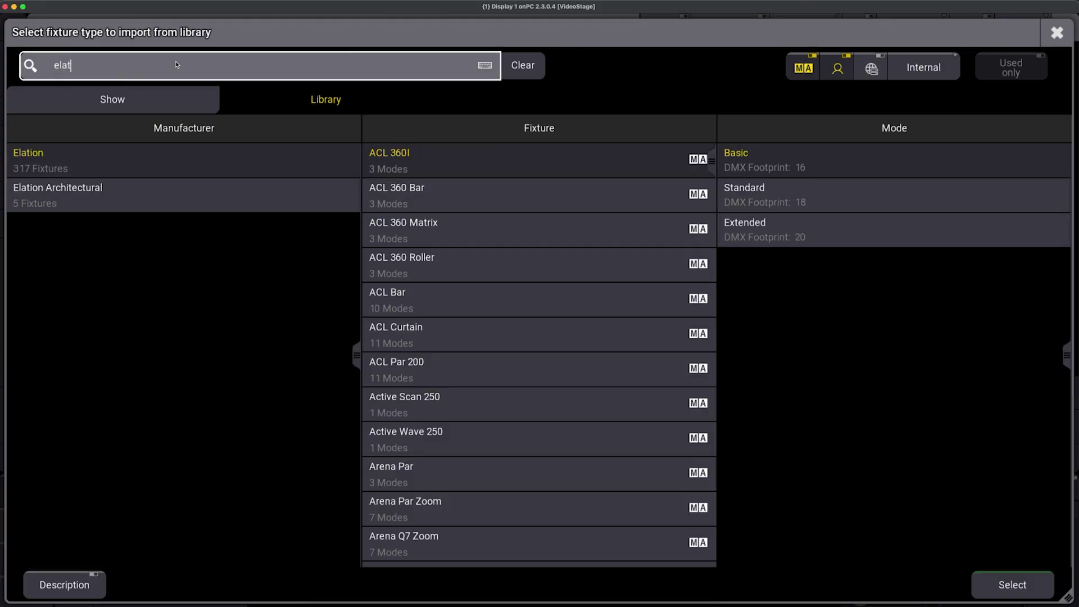
type("ion picasso")
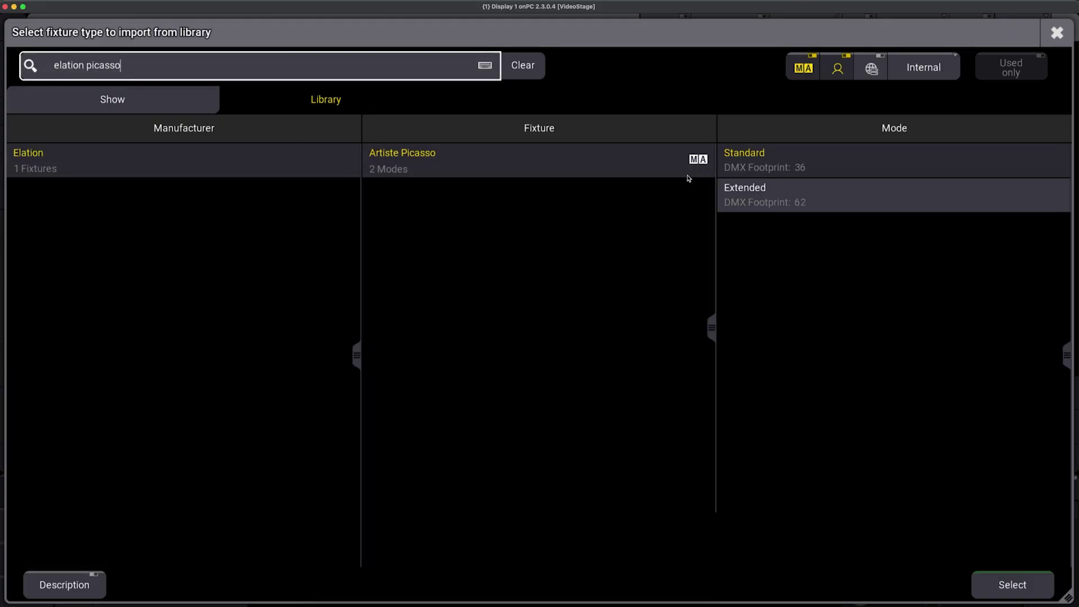
- Apply the Elation Artiste Picasso library type in Extended mode to the eight fixtures, and leave the patch with the changes saved
left_click(811, 193)
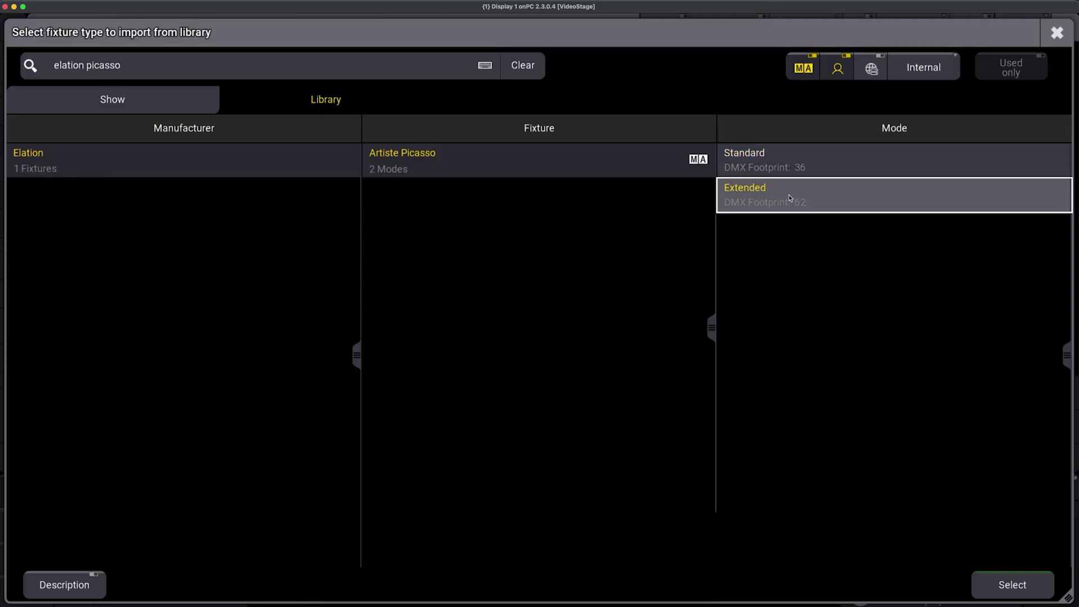
double_click(789, 198)
key("Escape")
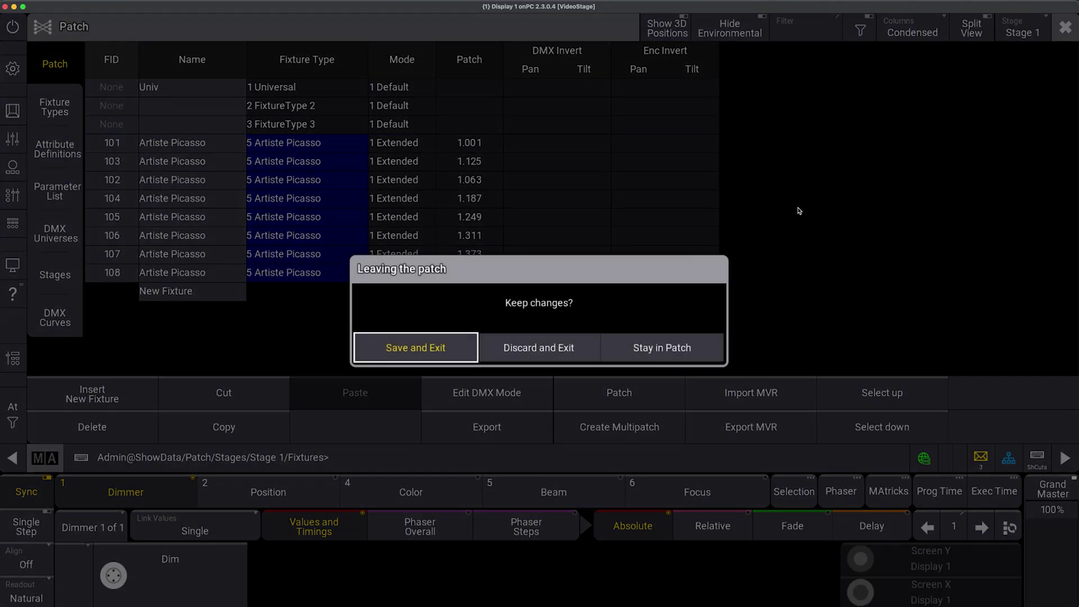
key("Return")
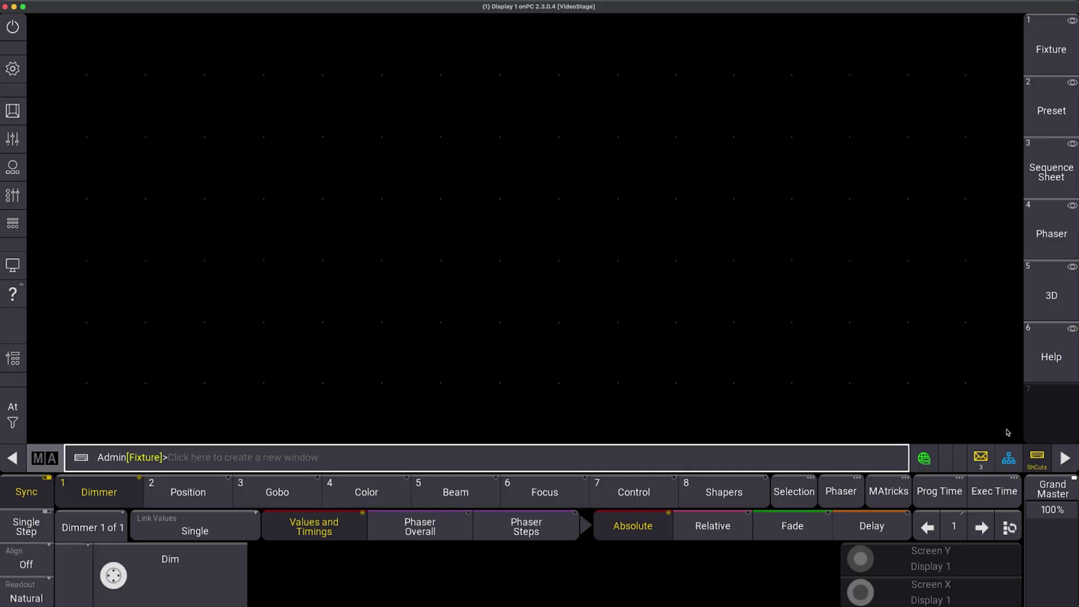
- Examine the network stations to check the onPC session and its connected visualizer node
left_click(1009, 459)
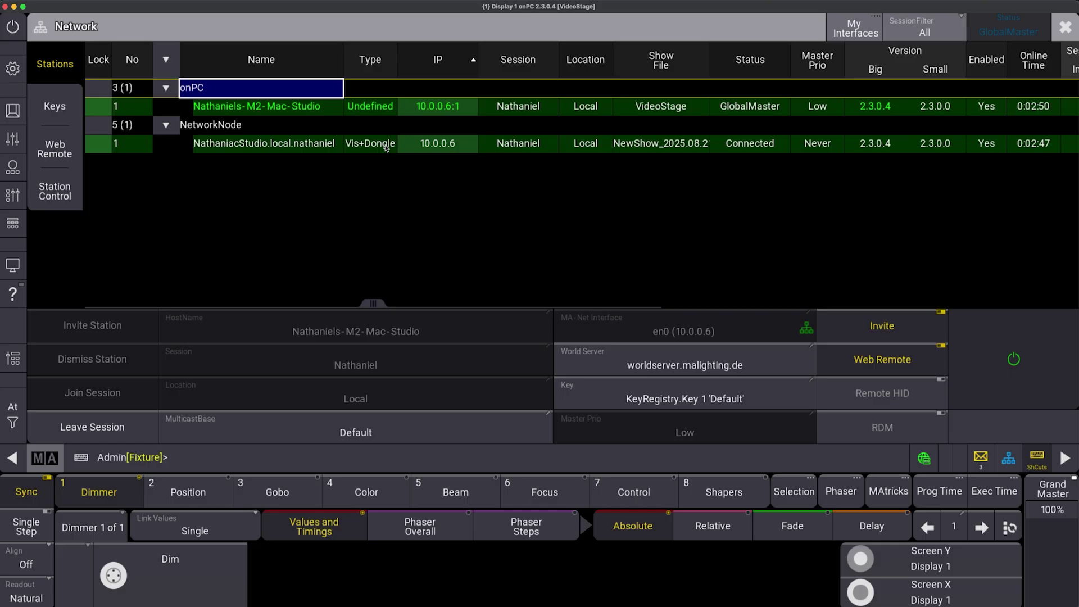
left_click(1065, 27)
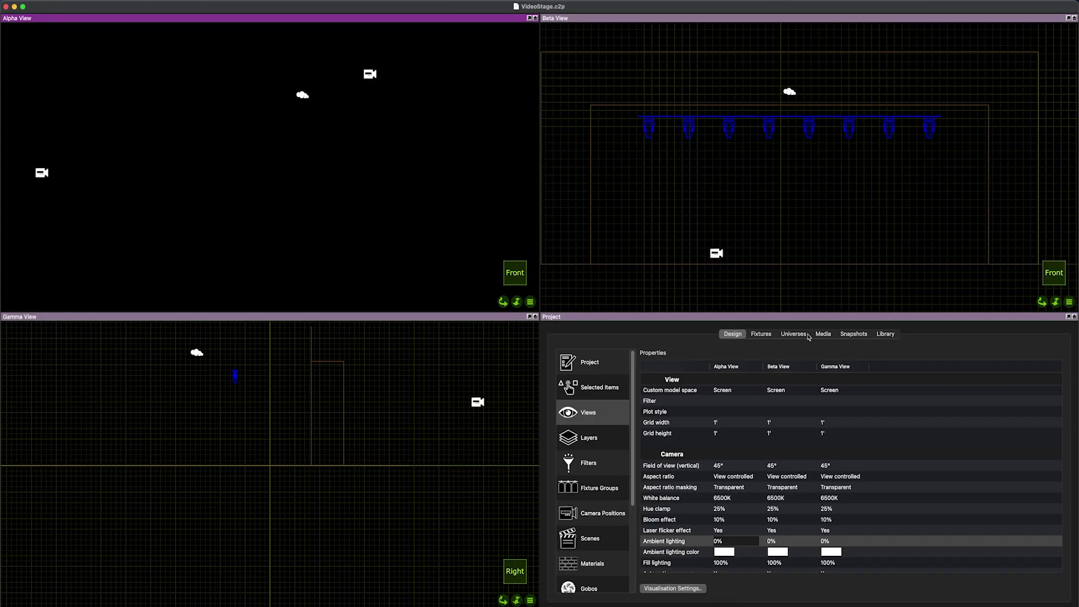
- In Capture's project universes, check the external universe options for universe 1, and return to grandMA3 onPC
left_click(793, 333)
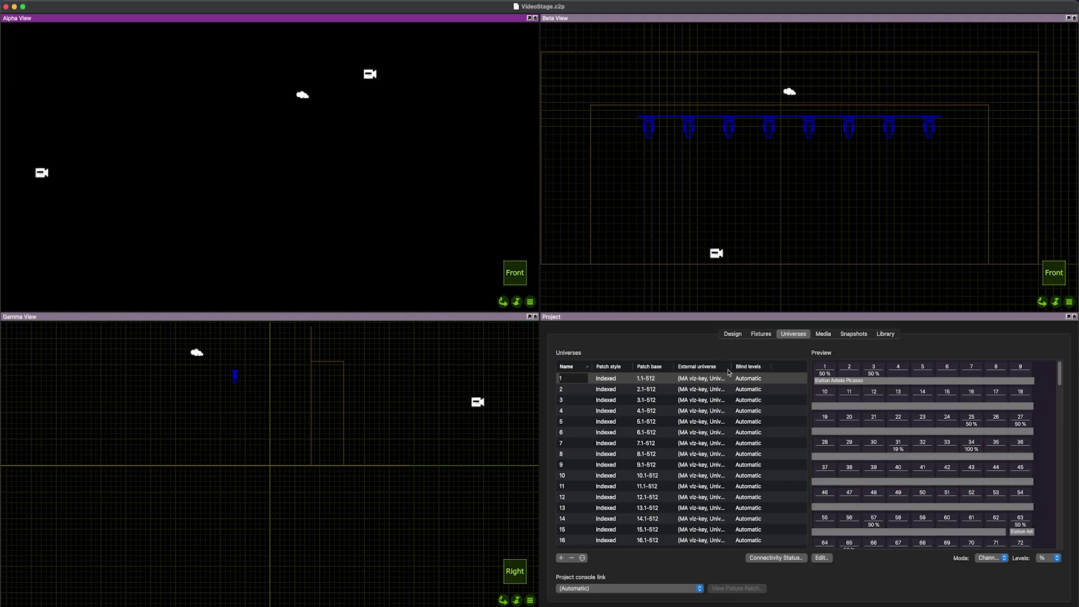
left_click_drag(731, 367, 763, 367)
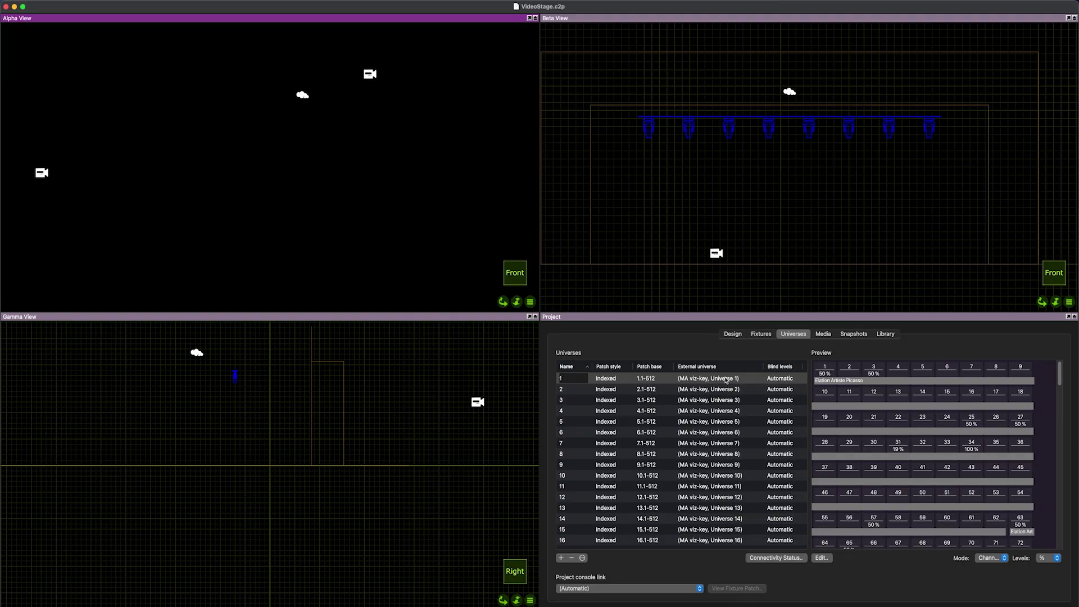
left_click(726, 381)
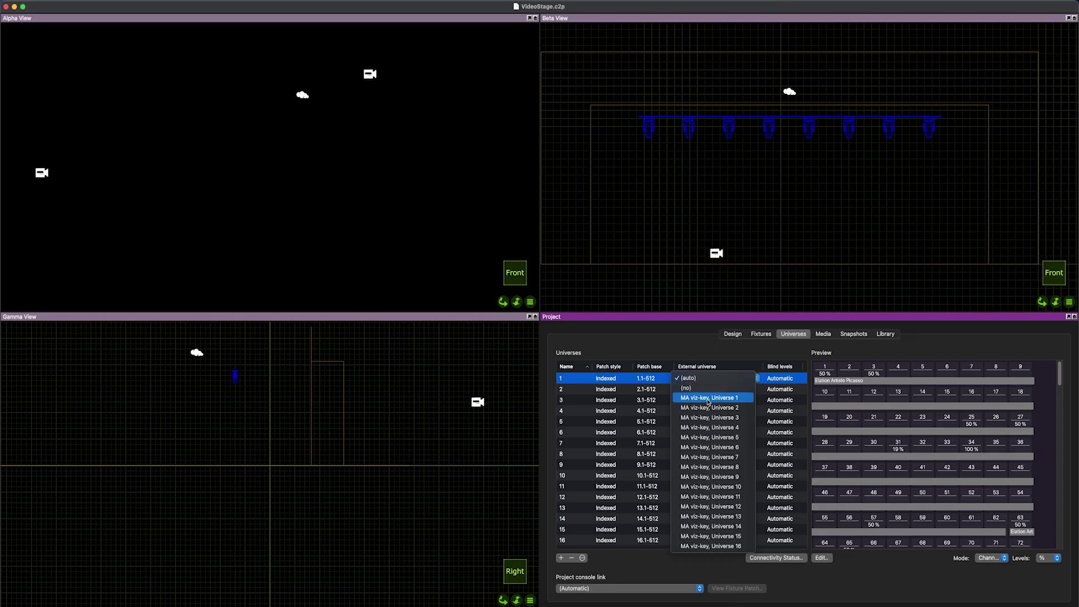
left_click(720, 398)
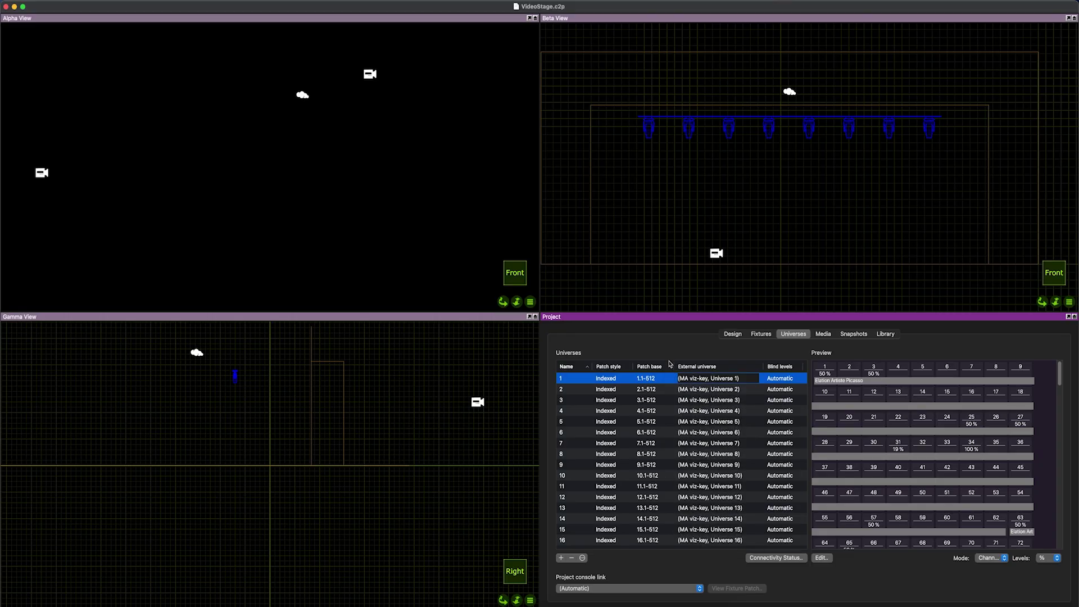
left_click(641, 604)
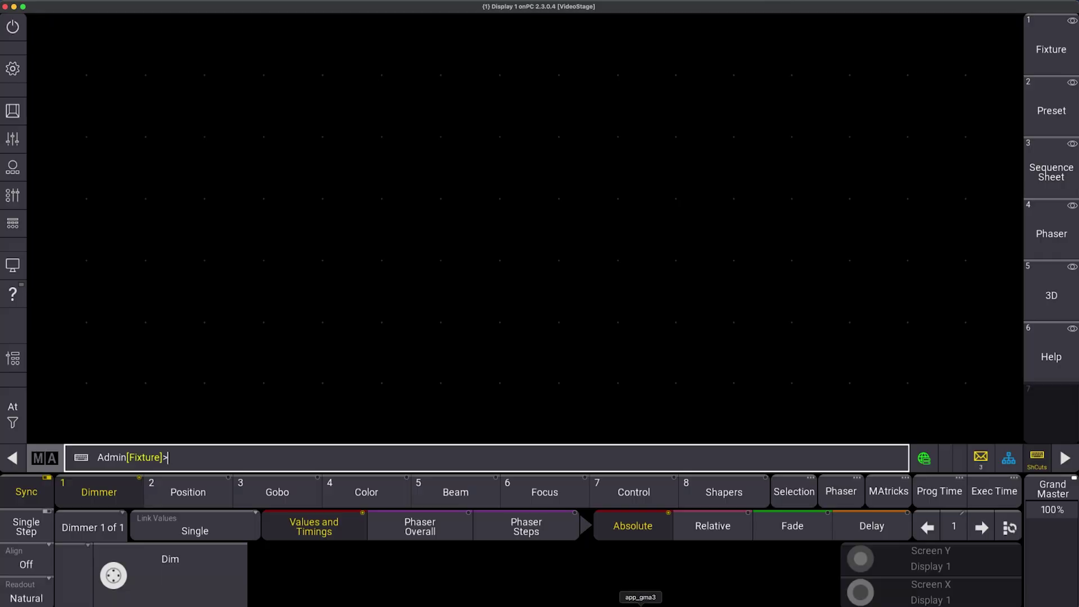
- In the DMX protocols, enable sACN output along with the existing sACN data entry for universe 1, and leave the settings
left_click(13, 68)
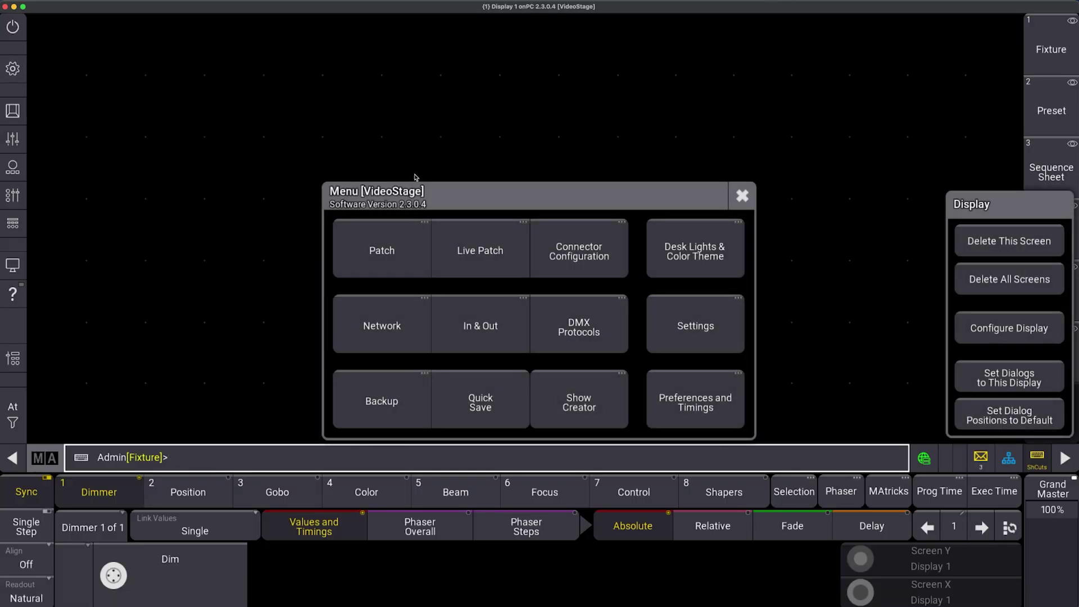
left_click(591, 335)
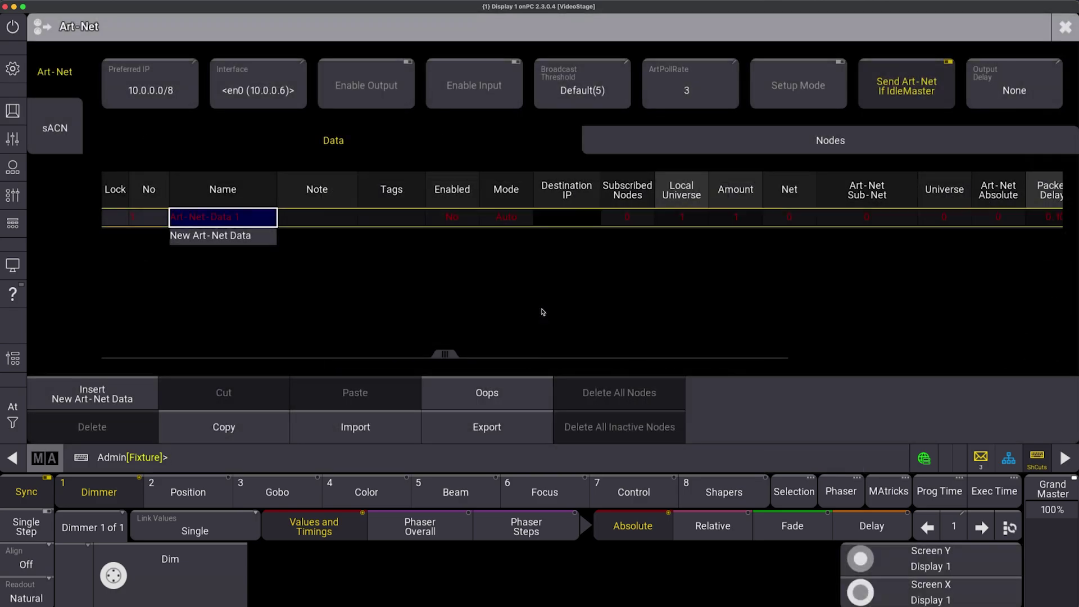
left_click(82, 125)
left_click(443, 88)
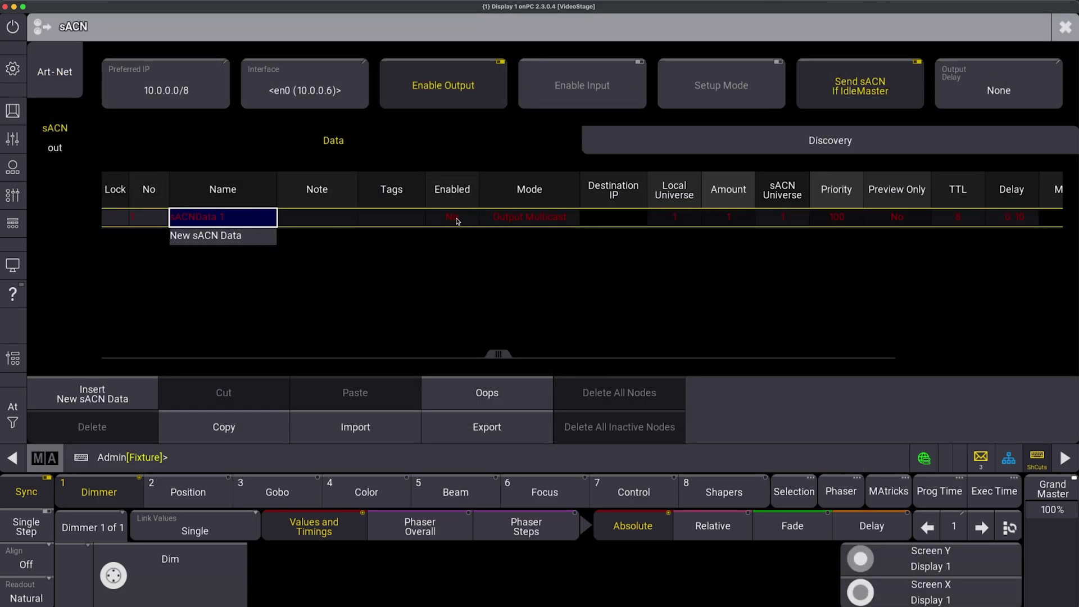
left_click(457, 220)
left_click(1065, 27)
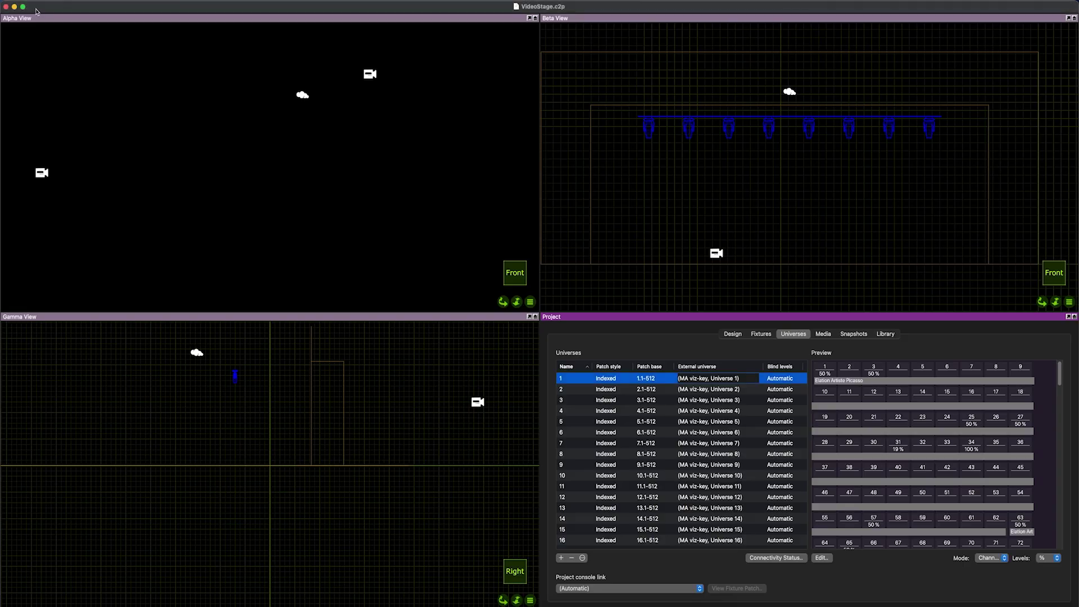
- In Capture's project, check the external universe options for universe 1 and bring up the list of patched fixtures
left_click(723, 384)
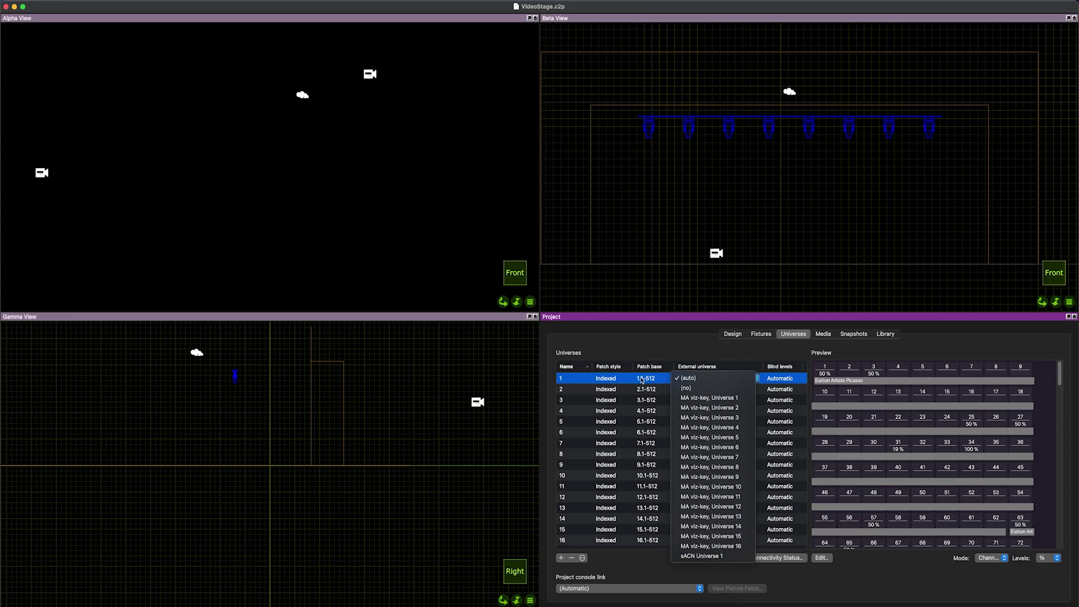
left_click(642, 380)
left_click(765, 335)
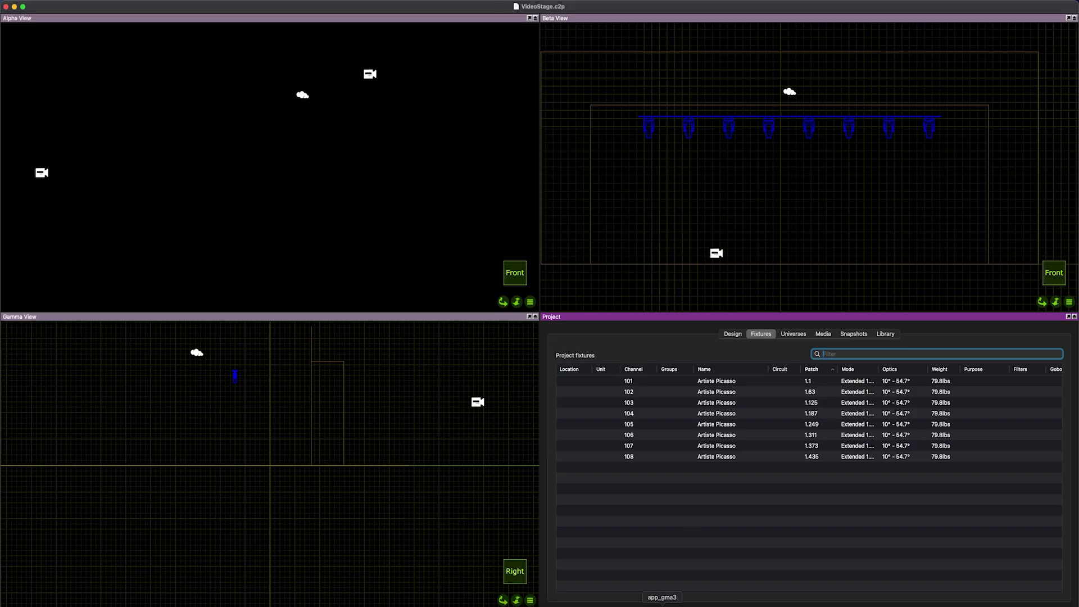
- Switch to grandMA3 onPC, select fixtures 101 Thru 108, and set their dimmers to Full
left_click(662, 605)
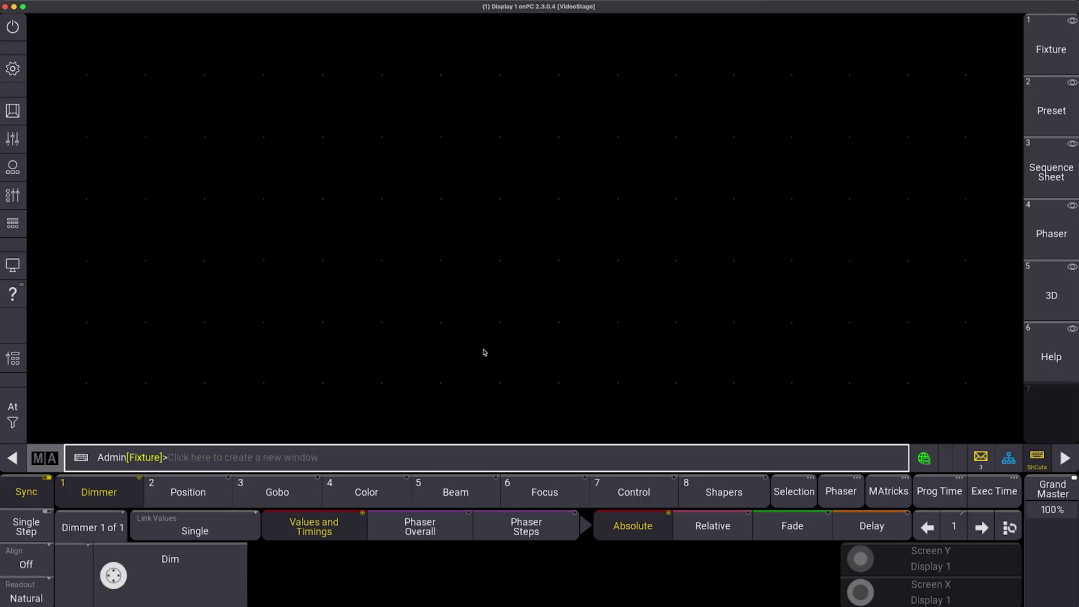
type("101 Thru 108")
key("Return")
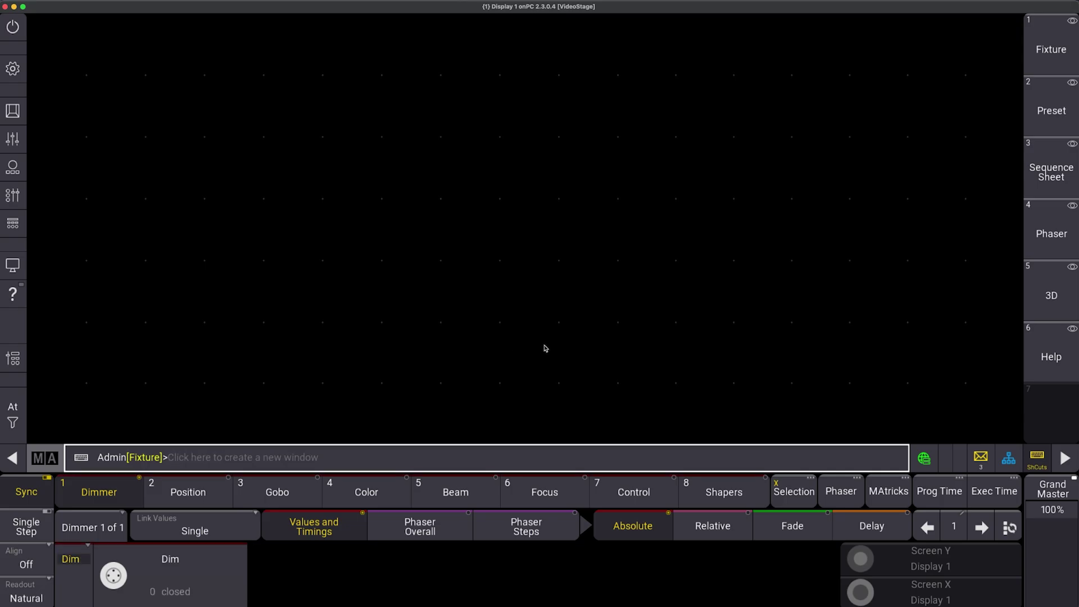
type("Full")
key("Return")
- Return to Capture, maximize the Alpha view, and frame the lit stage closer and centred
left_click(14, 7)
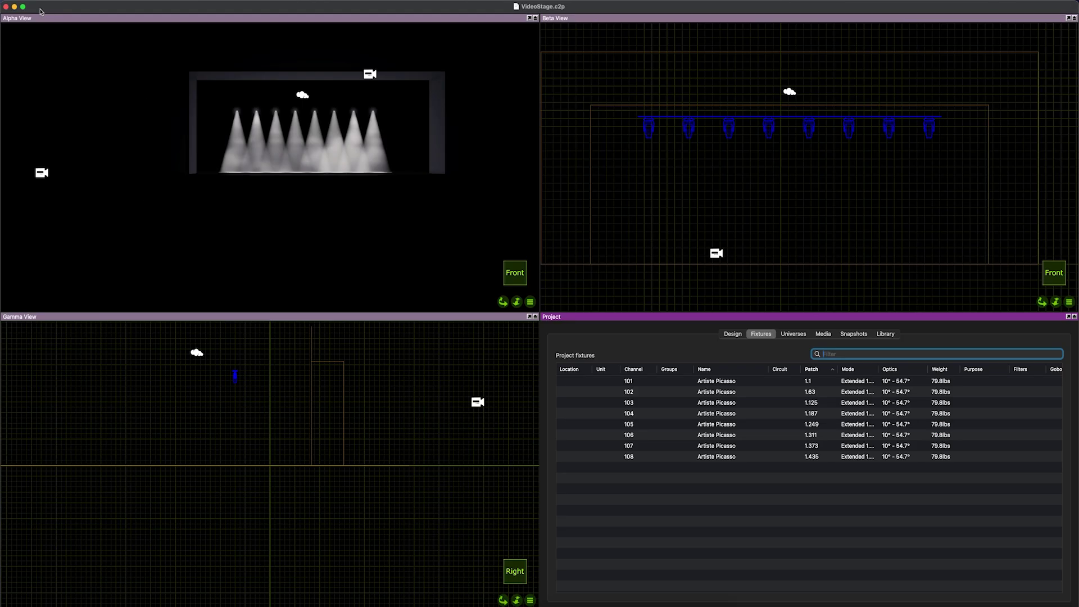
double_click(433, 19)
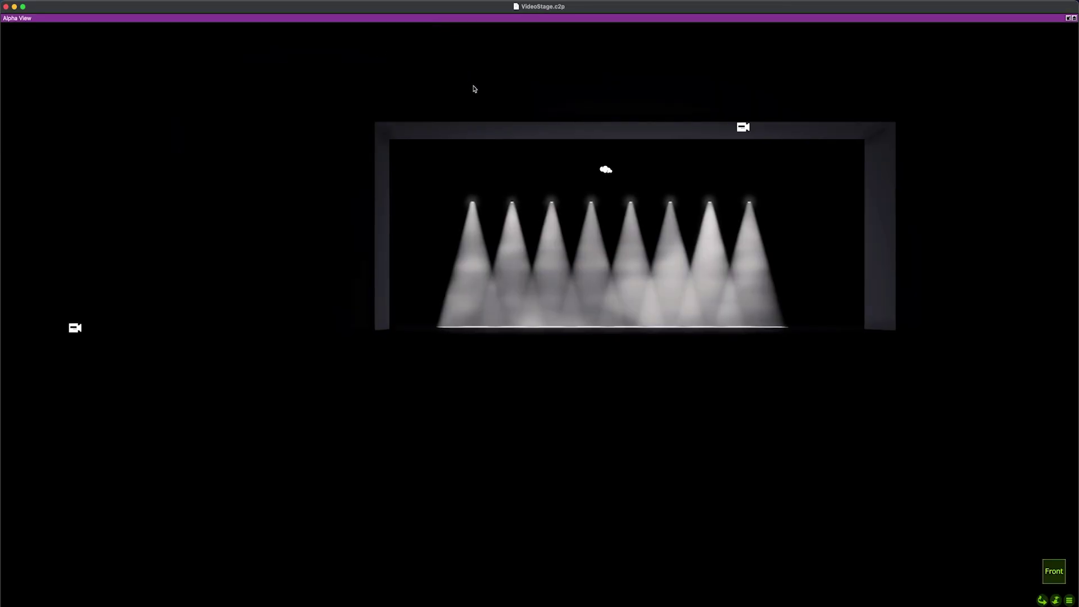
scroll(683, 210, "up", 5)
scroll(684, 213, "up", 1)
middle_click_drag(684, 213, 646, 242)
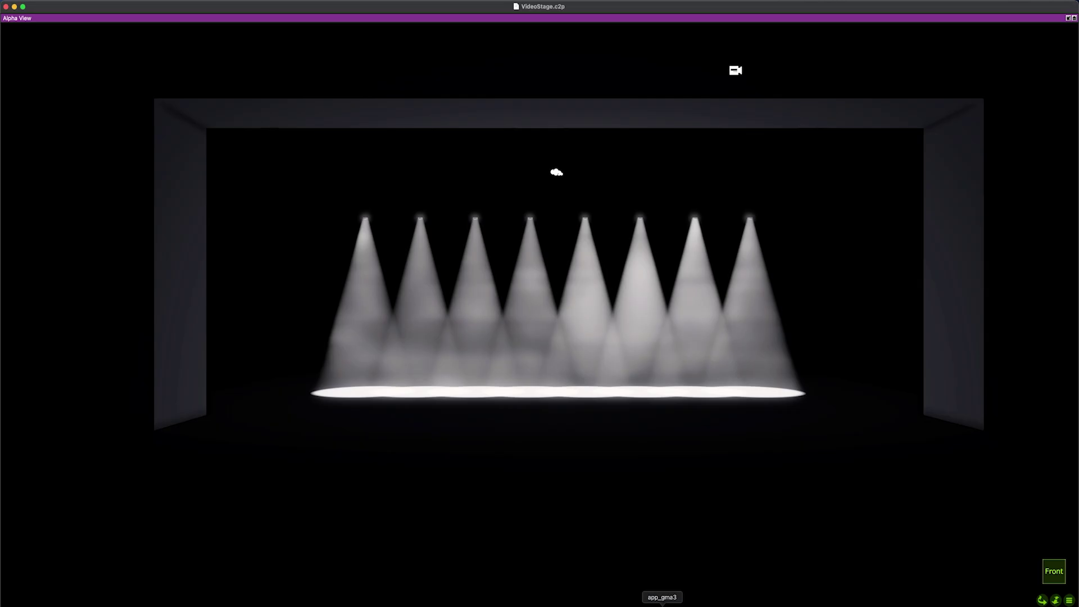
- Switch to grandMA3 onPC and set the tilt of the selected fixtures to 45
key("super+Tab")
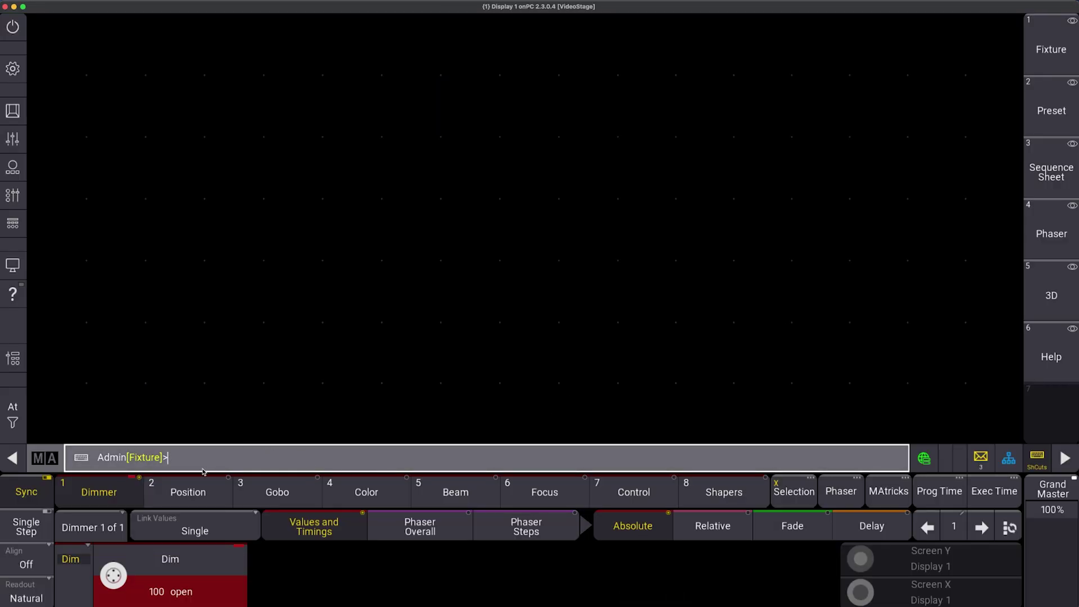
left_click(191, 491)
left_click(404, 571)
type("45")
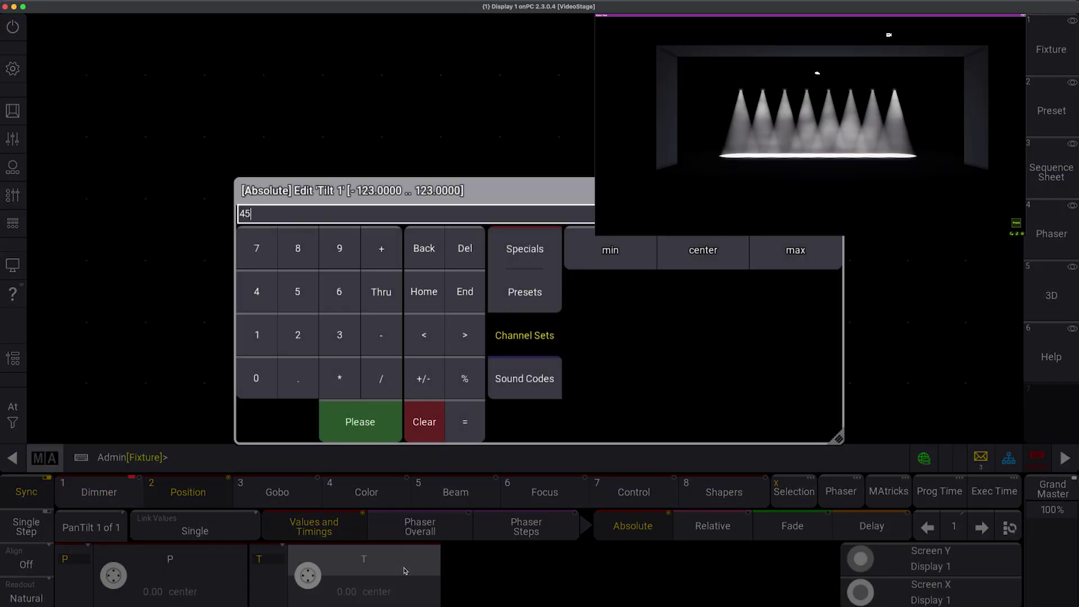
key("Return")
- Fan the pan of the selected fixtures from -20 Thru 20, and check the beams in Capture before returning to grandMA3 onPC
left_click(193, 588)
type("-")
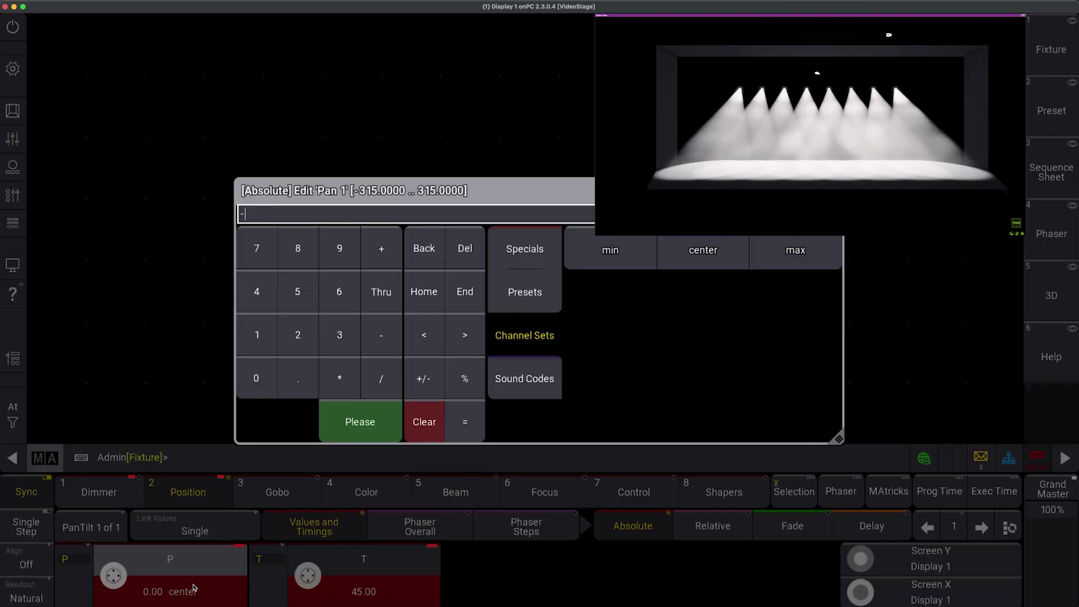
type("20 Thru 20")
key("Return")
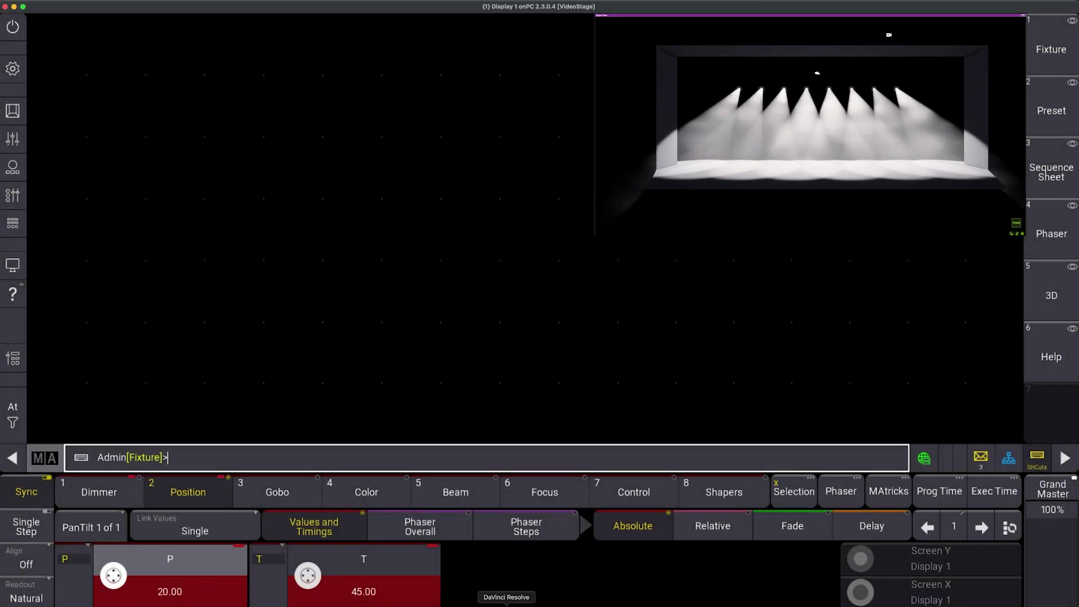
left_click(545, 605)
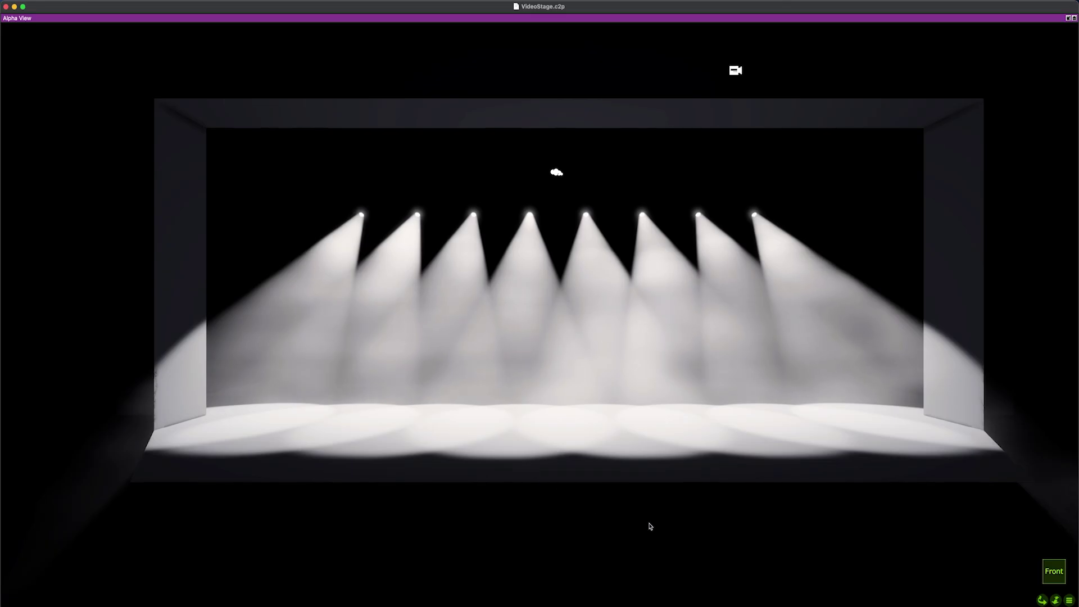
left_click(663, 606)
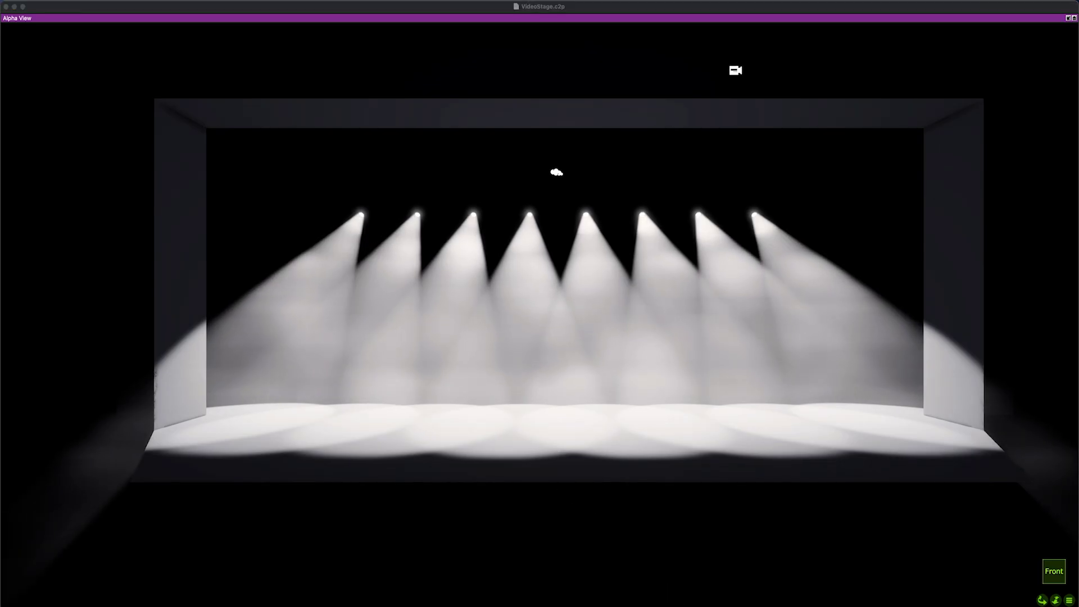